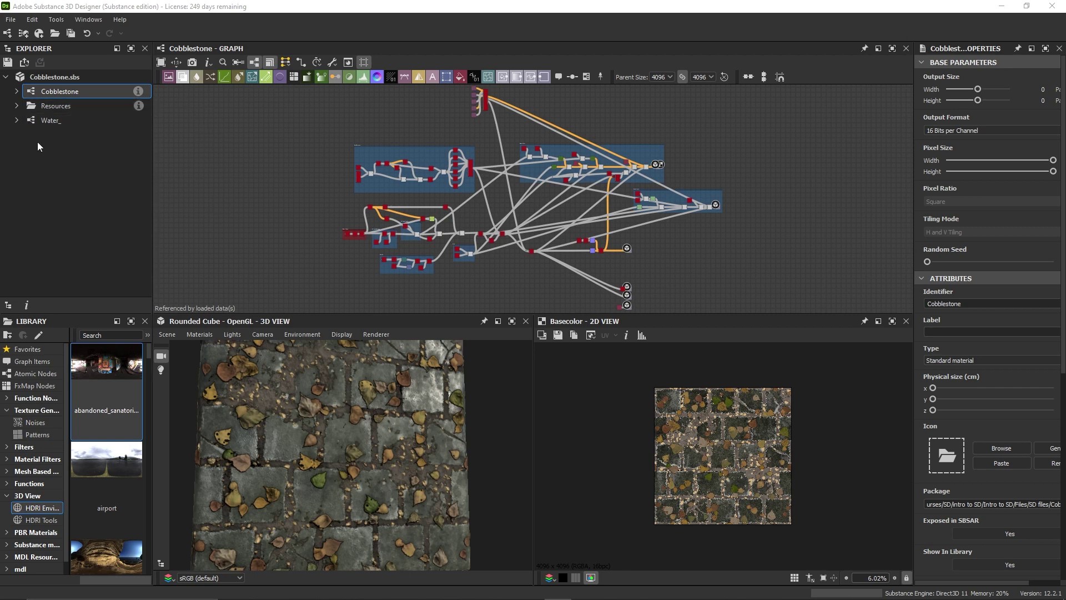
# Zoom into the Basic shape frame and inspect the Tile Generator's Size and Position settings.
pyautogui.scroll(3, 334, 232)
pyautogui.scroll(3, 346, 227)
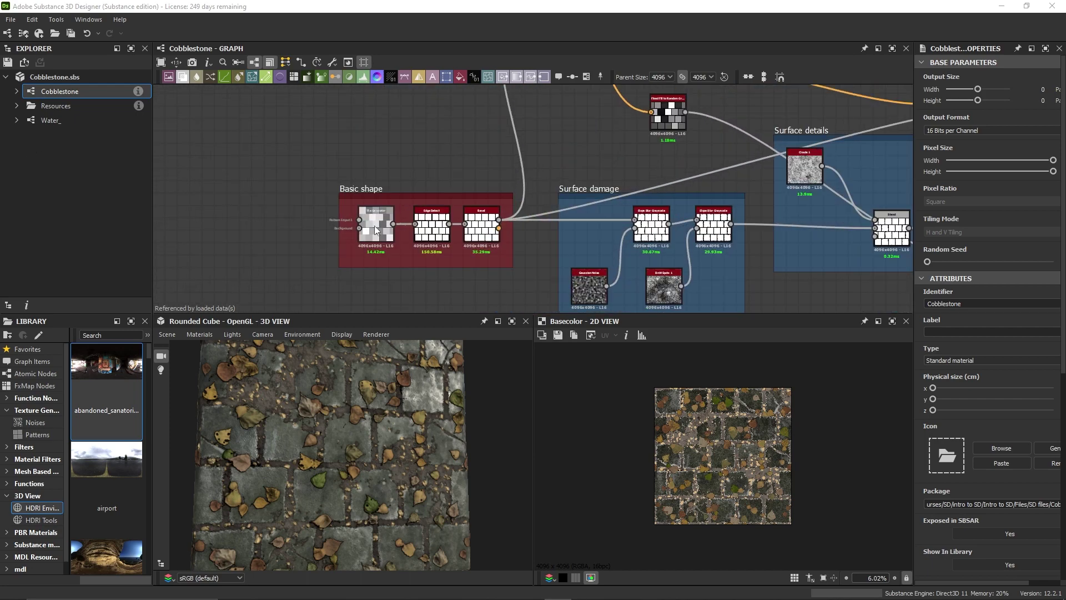
pyautogui.scroll(3, 374, 226)
pyautogui.click(375, 201)
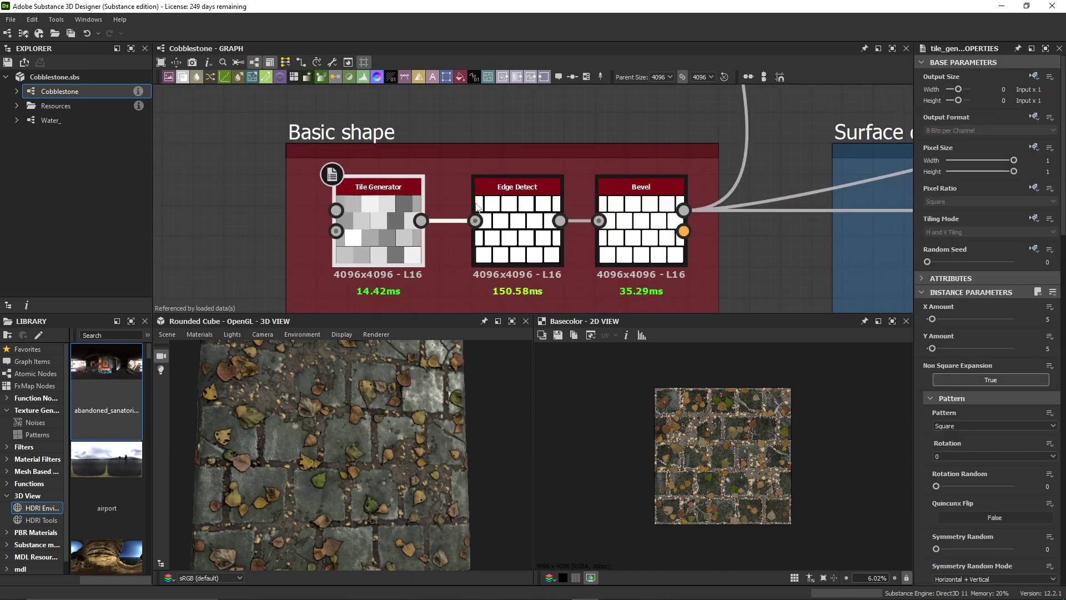
pyautogui.scroll(-5, 977, 370)
pyautogui.scroll(-3, 974, 369)
pyautogui.scroll(-2, 973, 374)
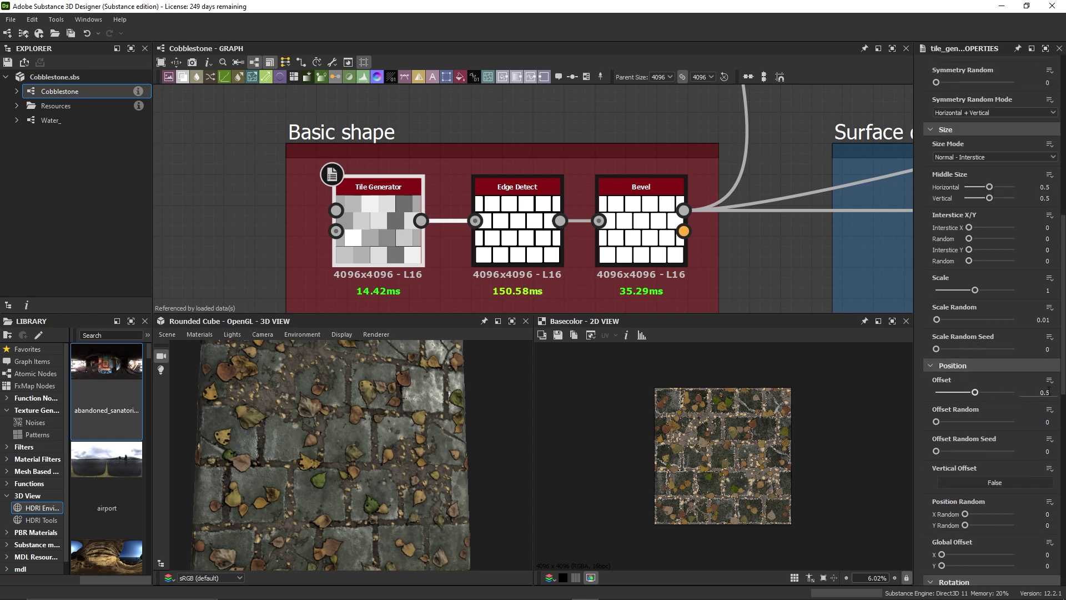
pyautogui.scroll(2, 363, 463)
pyautogui.moveTo(363, 463)
pyautogui.mouseDown()
pyautogui.moveTo(345, 481)
pyautogui.moveTo(371, 472)
pyautogui.mouseUp()
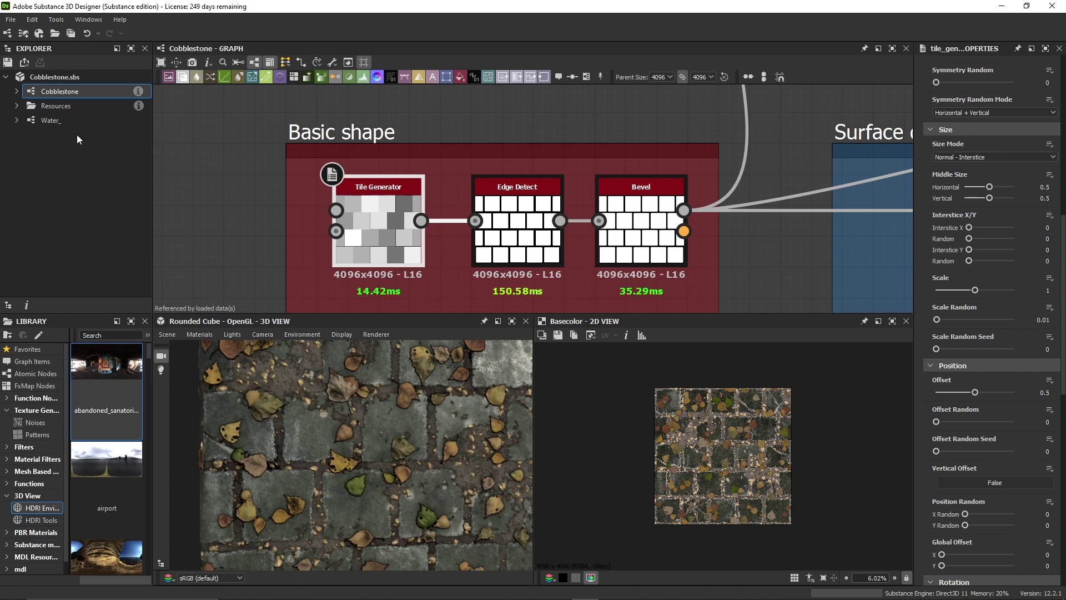
# Add an Empty-template Substance graph named 'Render' to Cobblestone.sbs.
pyautogui.click(35, 76)
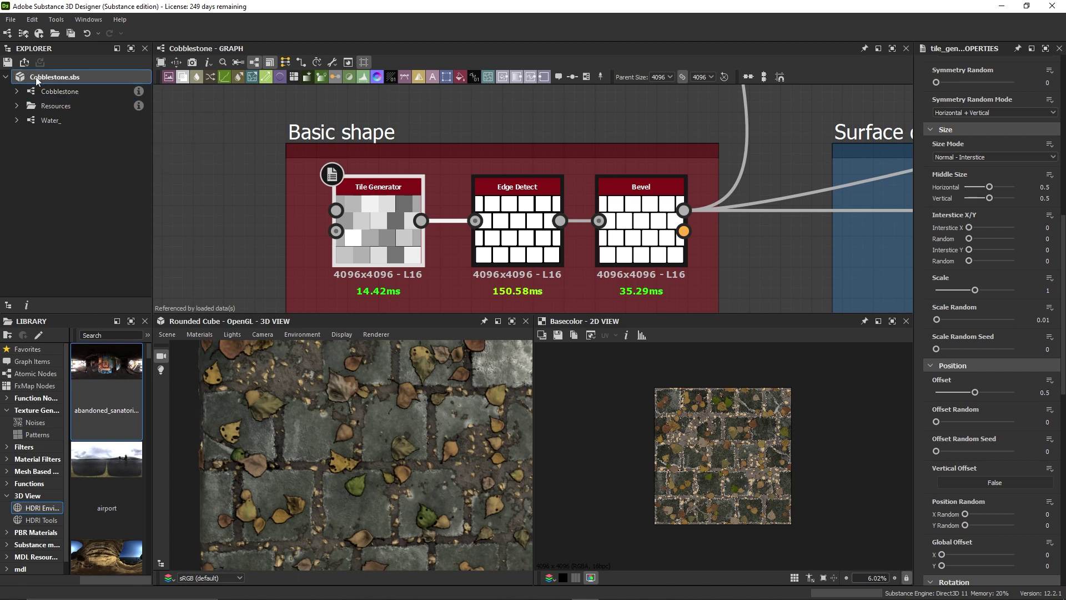
pyautogui.rightClick(37, 77)
pyautogui.moveTo(63, 85)
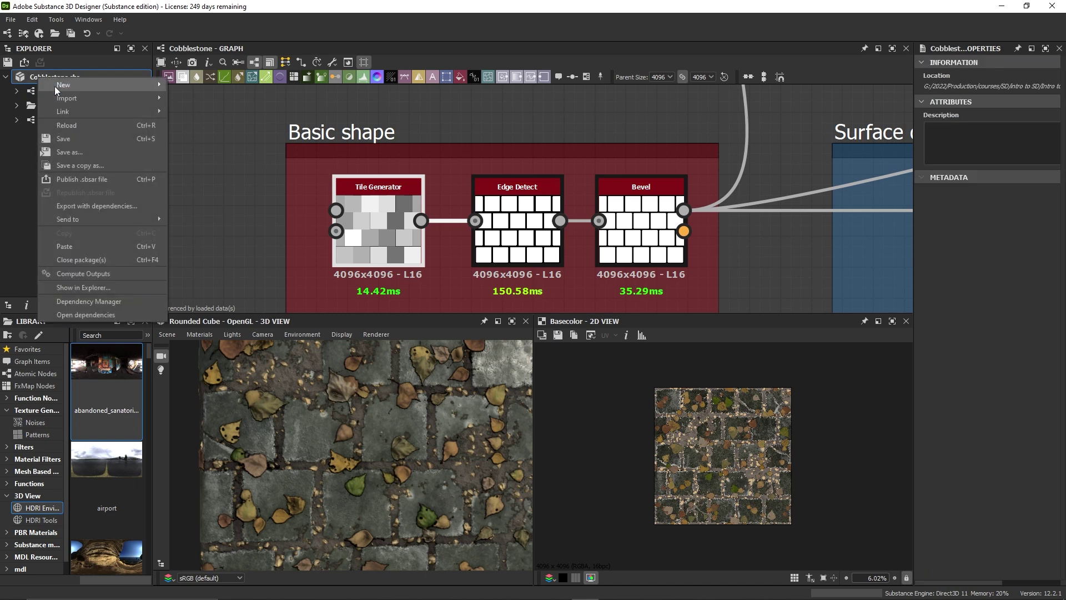
pyautogui.click(224, 86)
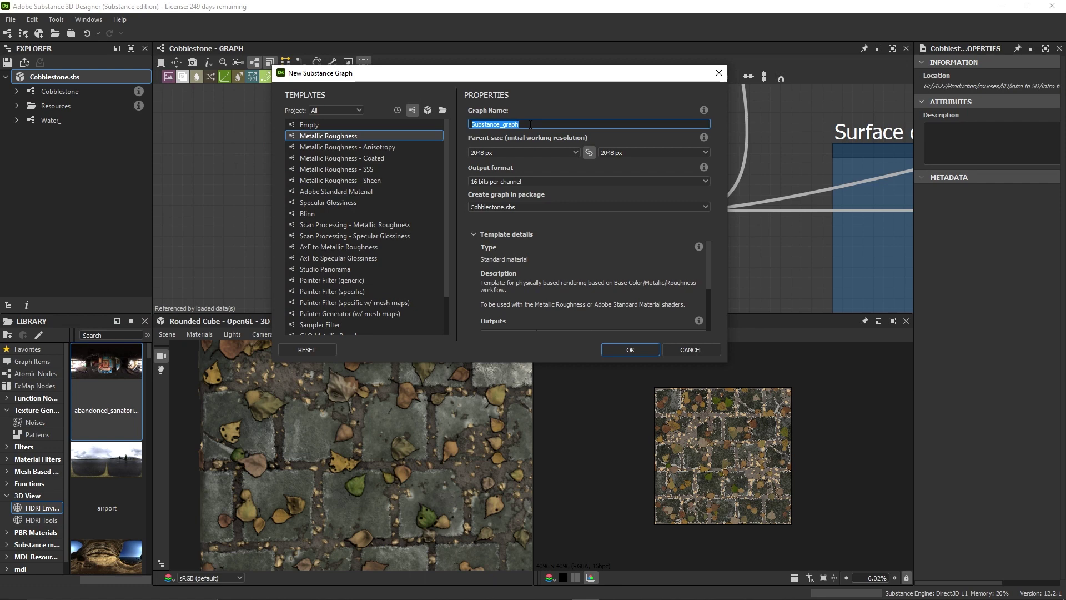
pyautogui.write('Render')
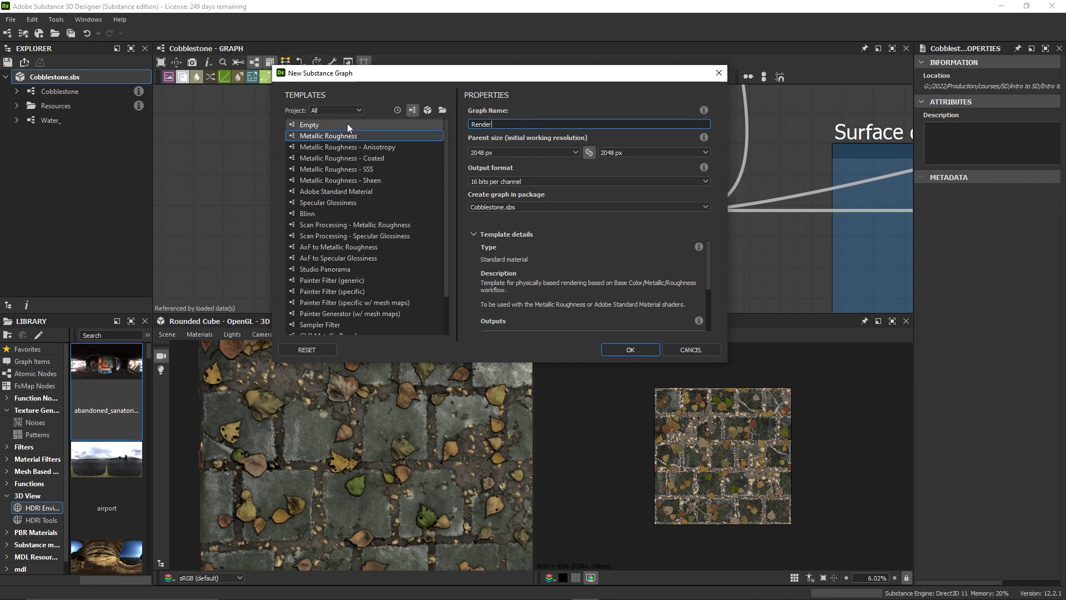
pyautogui.click(329, 124)
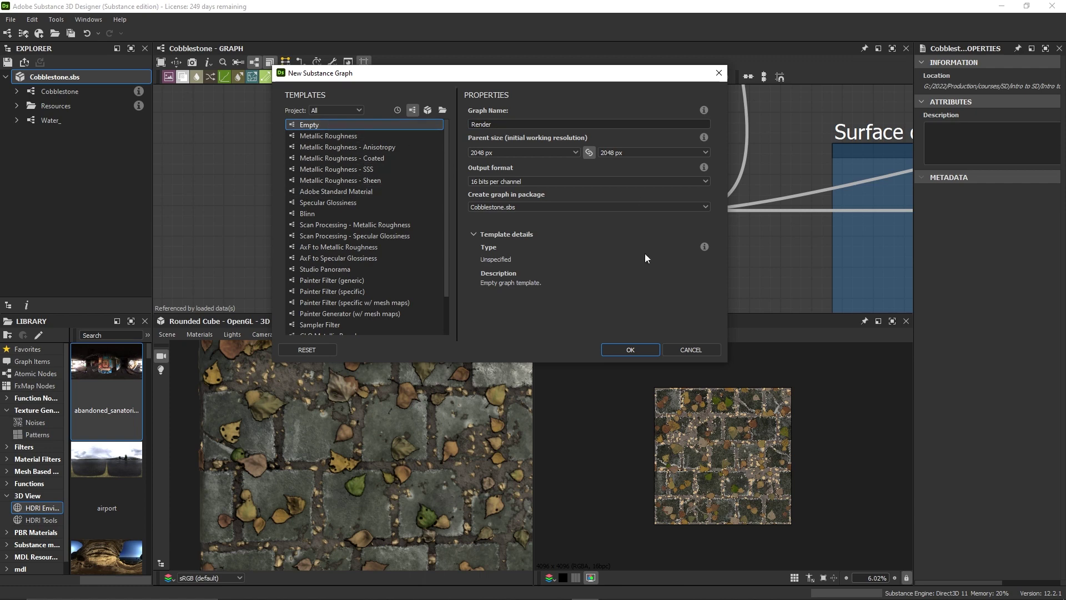
pyautogui.click(626, 350)
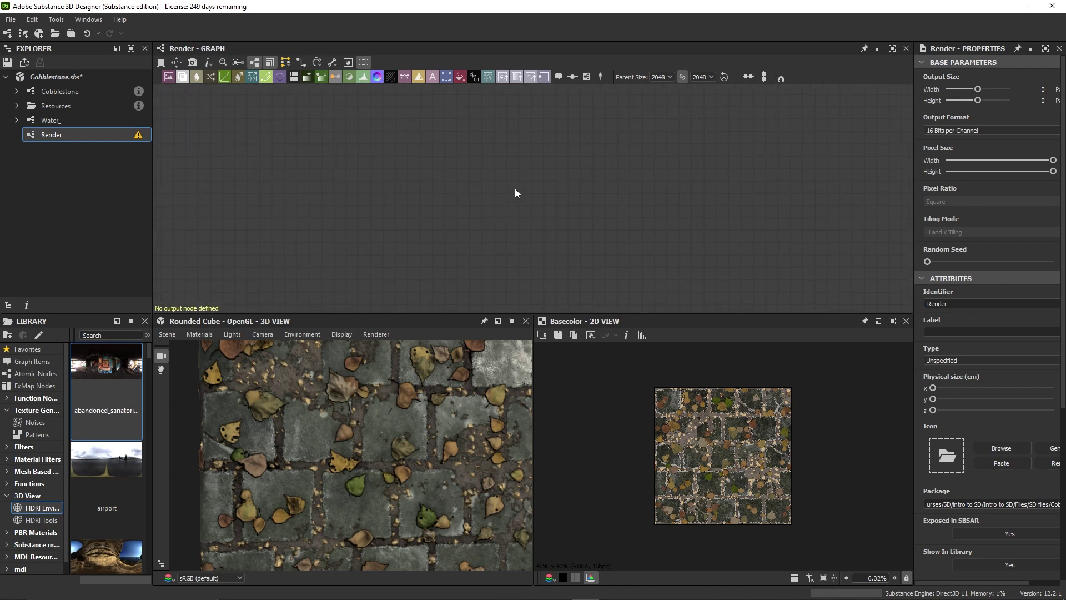
# Place a PBR Render node in the Render graph via the node search.
pyautogui.press('space')
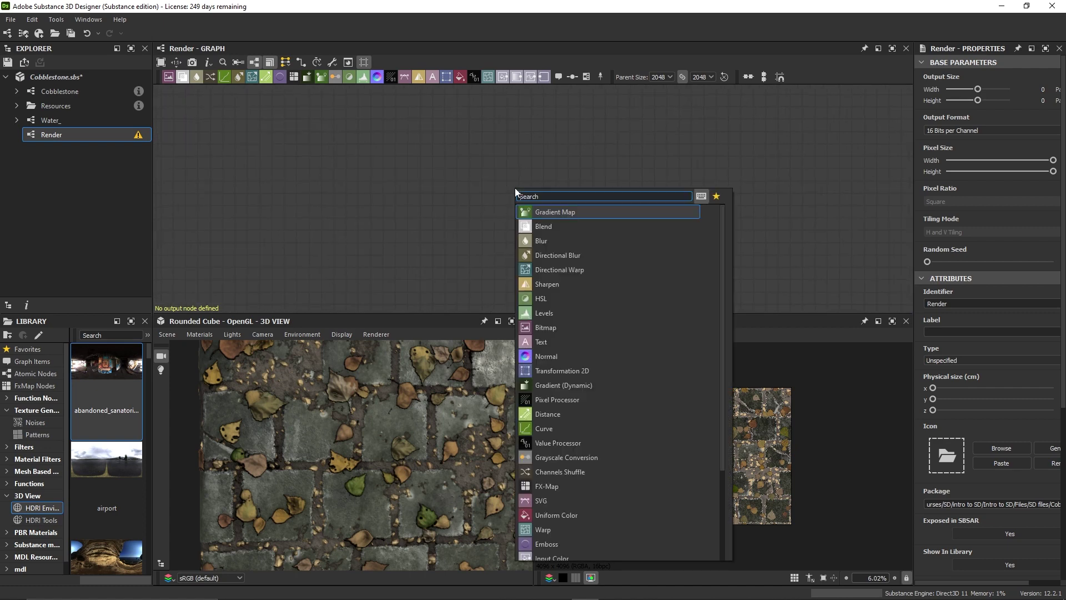
pyautogui.write('pbr')
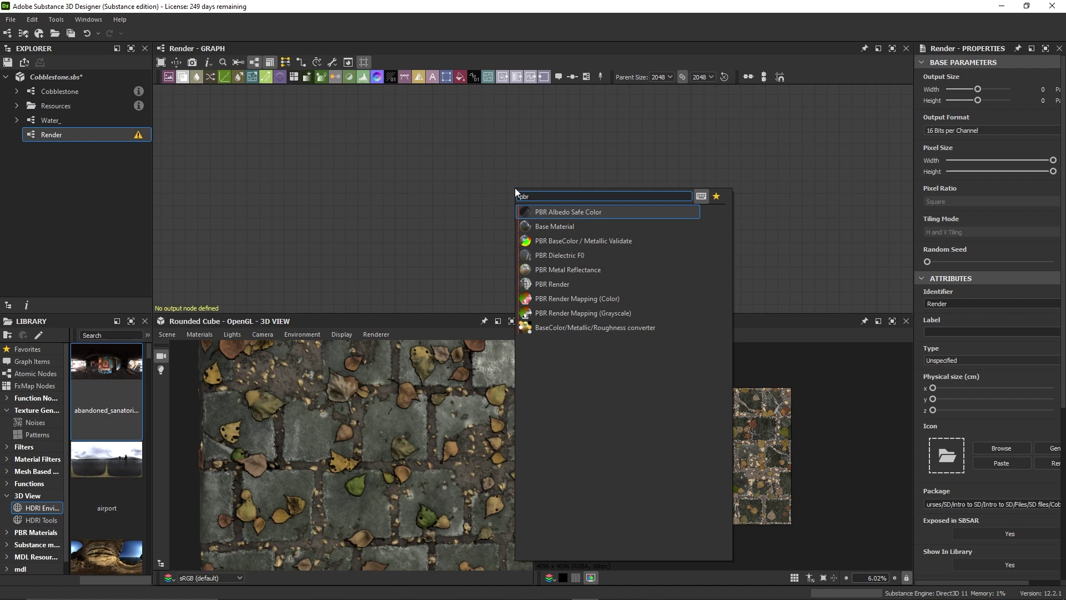
pyautogui.write(' rend')
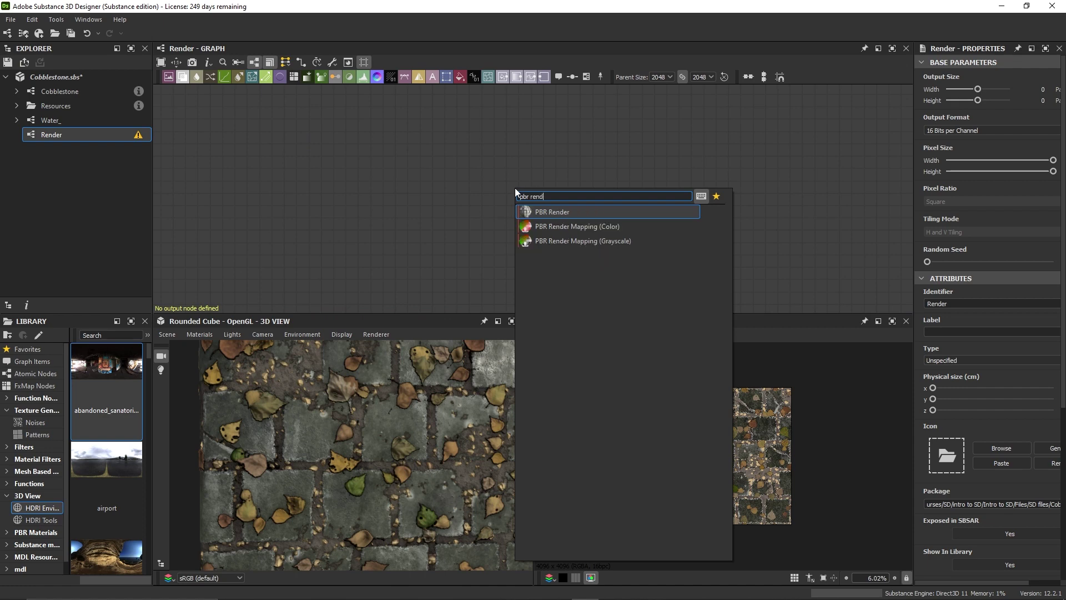
pyautogui.click(555, 216)
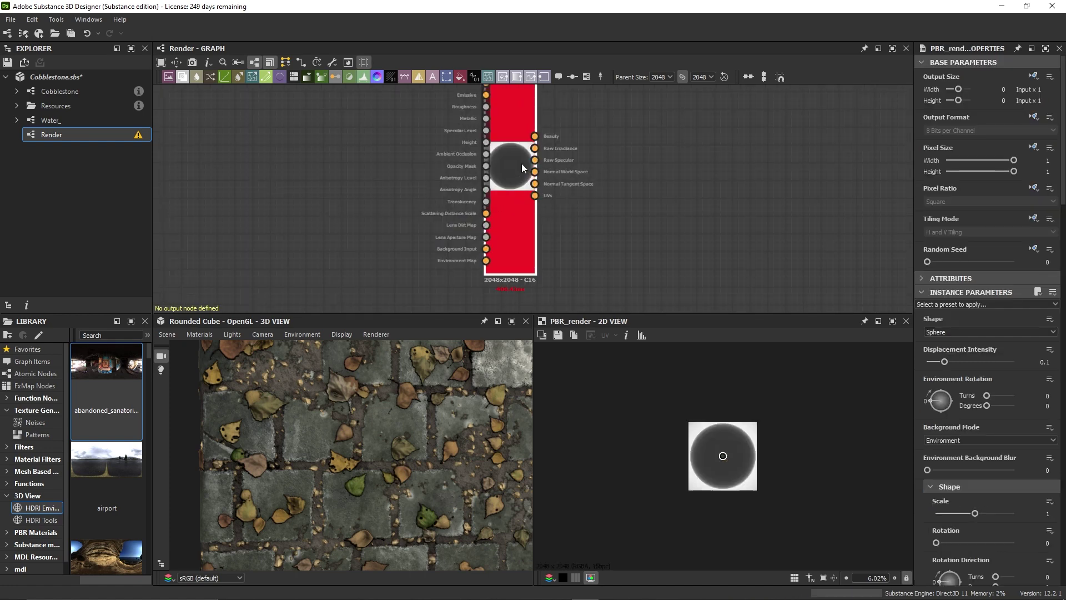
# Drag the Water_ graph from the Explorer into the Render graph as a node.
pyautogui.click(16, 121)
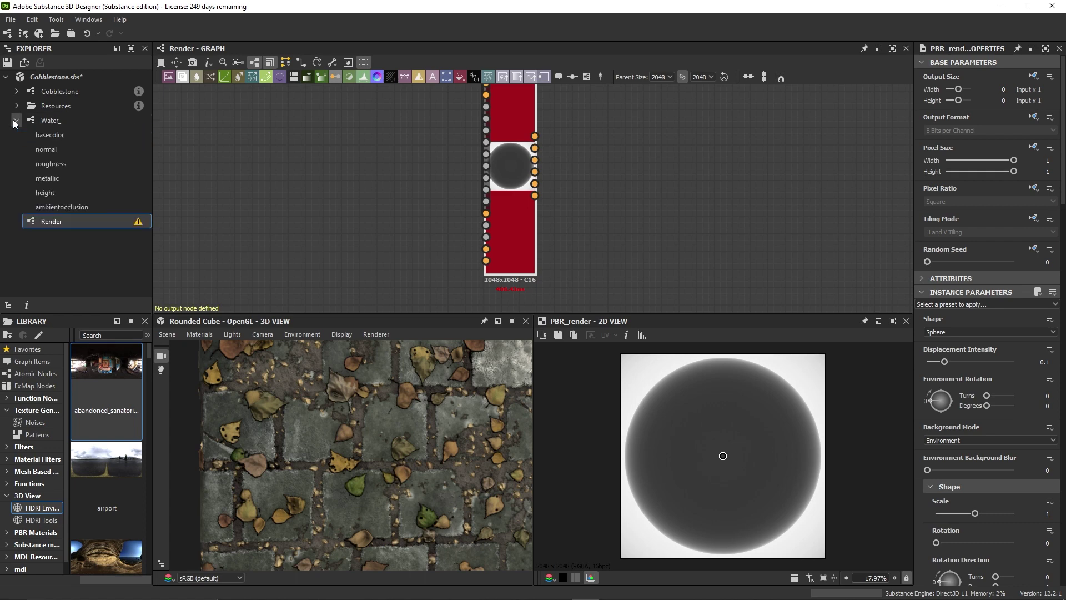
pyautogui.click(15, 121)
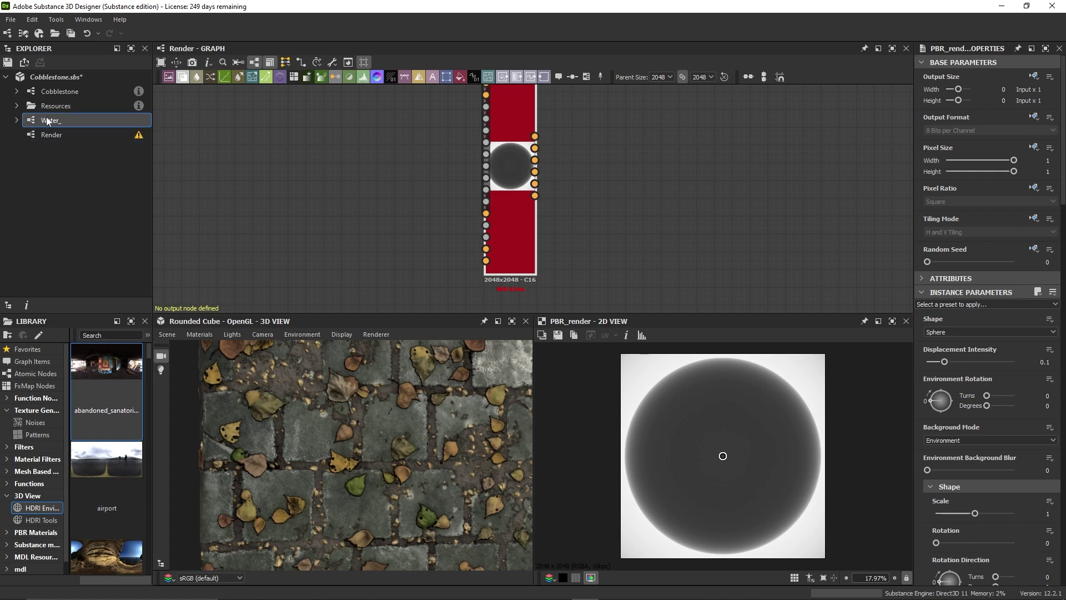
pyautogui.moveTo(47, 121); pyautogui.dragTo(361, 175)
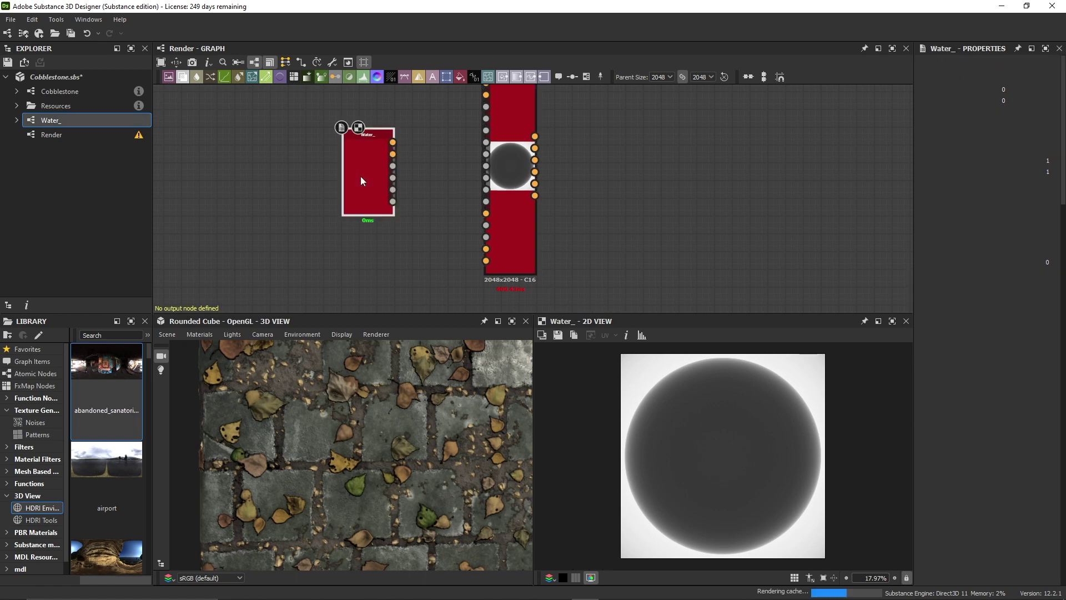
pyautogui.scroll(-3, 422, 178)
pyautogui.scroll(2, 396, 182)
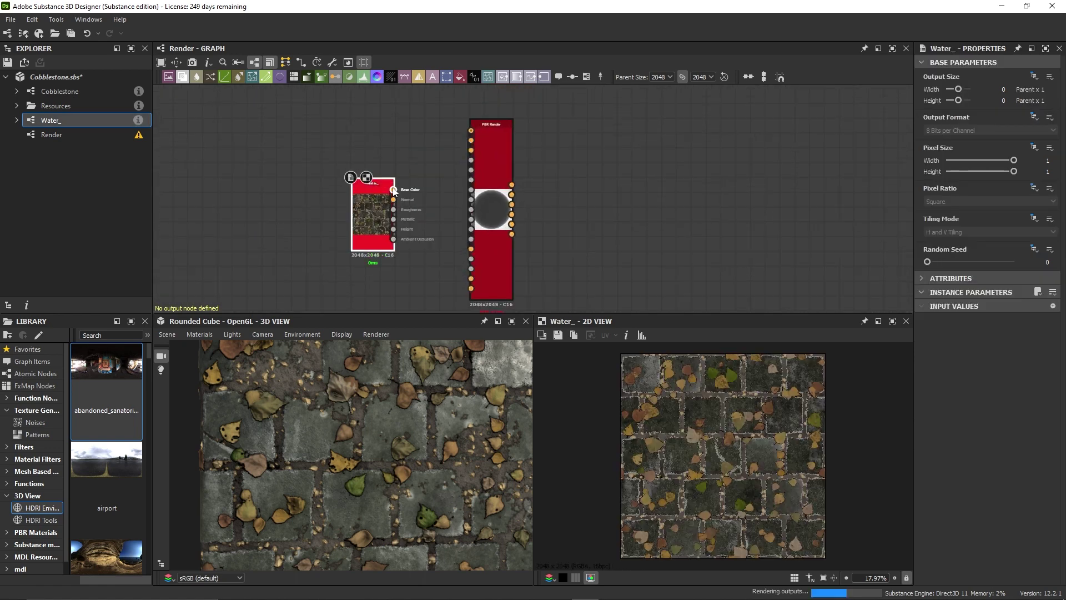
pyautogui.scroll(2, 482, 136)
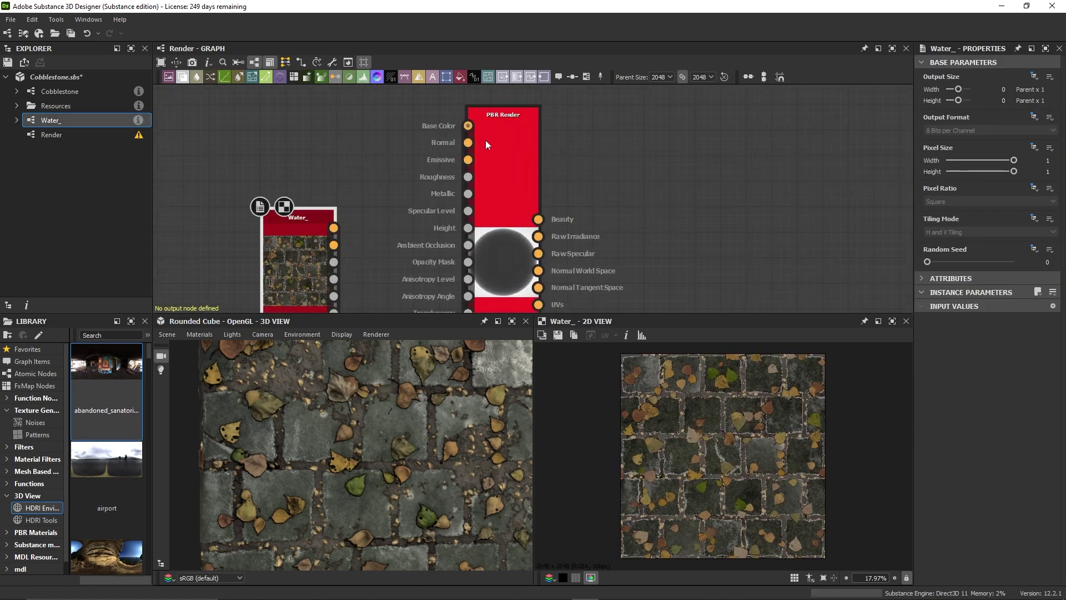
pyautogui.scroll(1, 500, 127)
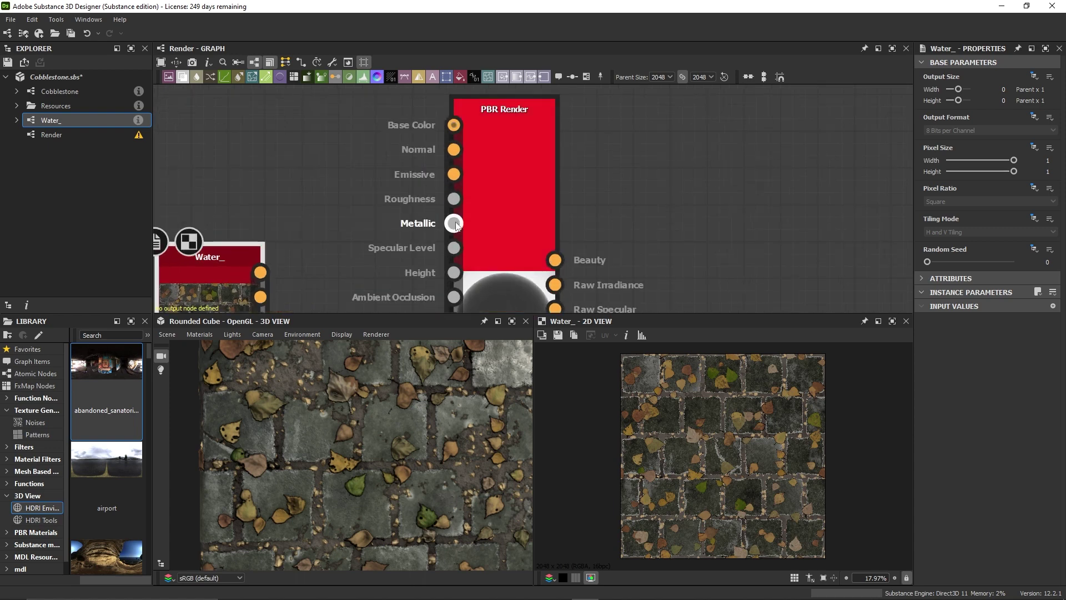
pyautogui.scroll(-2, 453, 225)
pyautogui.moveTo(419, 231); pyautogui.dragTo(403, 175, button='middle')
# Wire Water_'s six outputs into the matching PBR Render inputs and select the render node.
pyautogui.moveTo(301, 219)
pyautogui.mouseDown()
pyautogui.moveTo(282, 201)
pyautogui.moveTo(442, 107)
pyautogui.mouseUp()
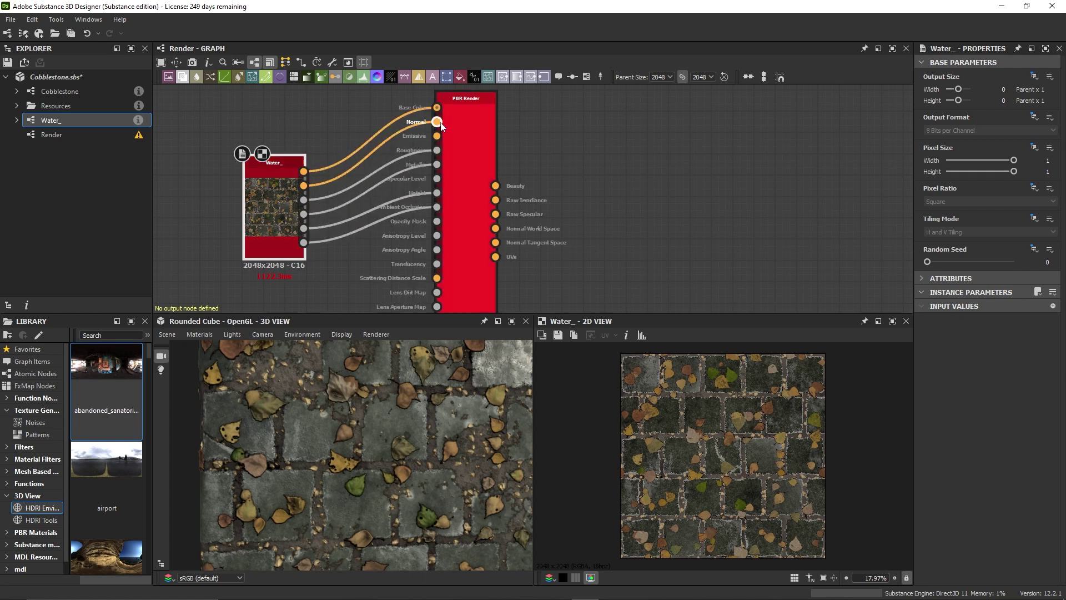
pyautogui.moveTo(274, 214); pyautogui.dragTo(272, 171)
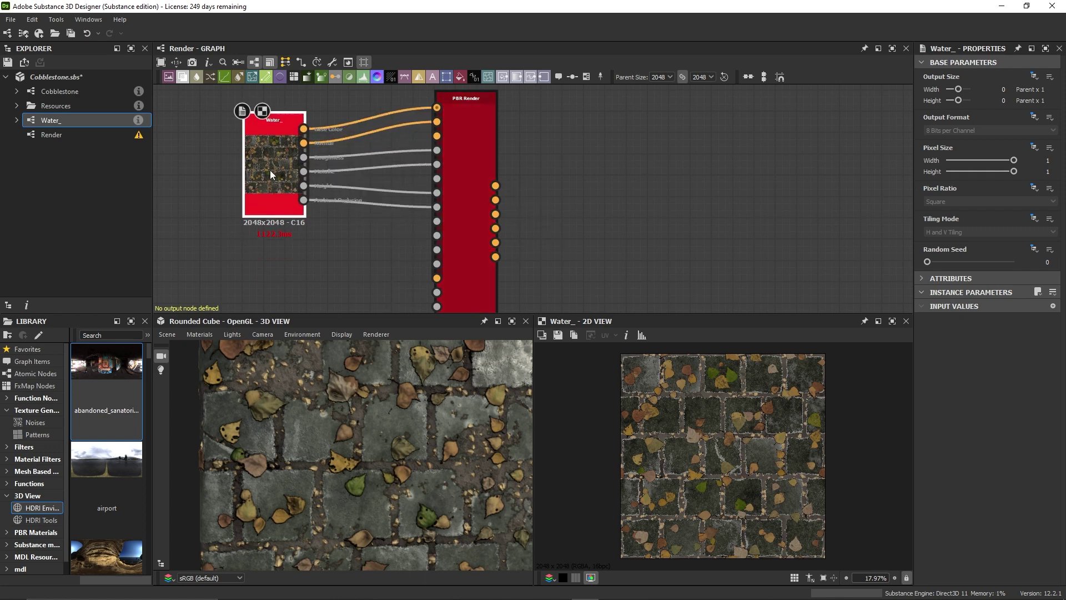
pyautogui.click(467, 206)
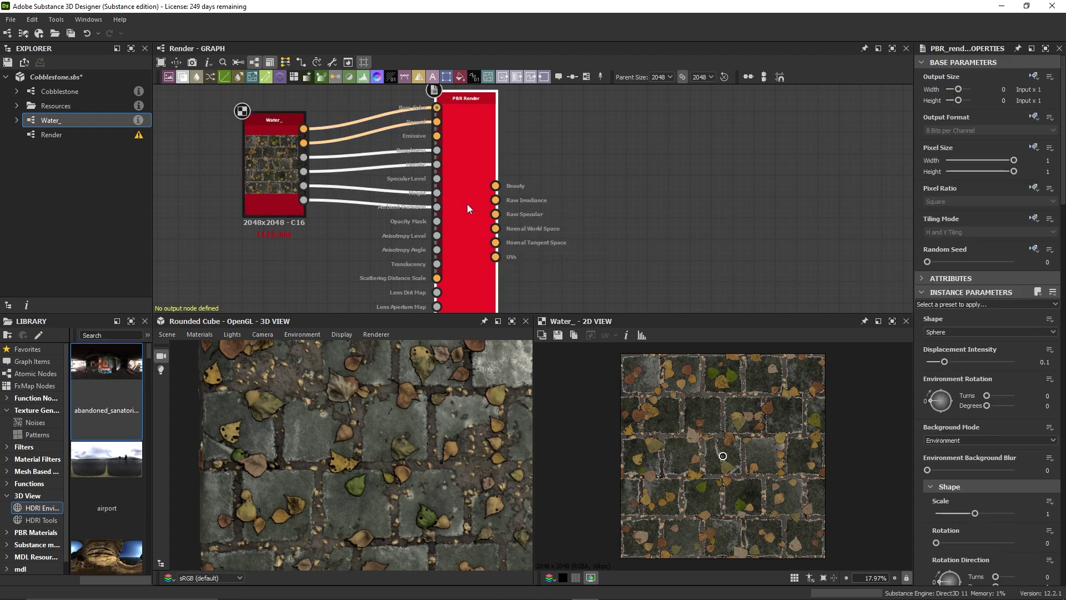
# Preview the PBR Render output in 2D and widen the properties and preview panels.
pyautogui.scroll(2, 461, 225)
pyautogui.doubleClick(463, 223)
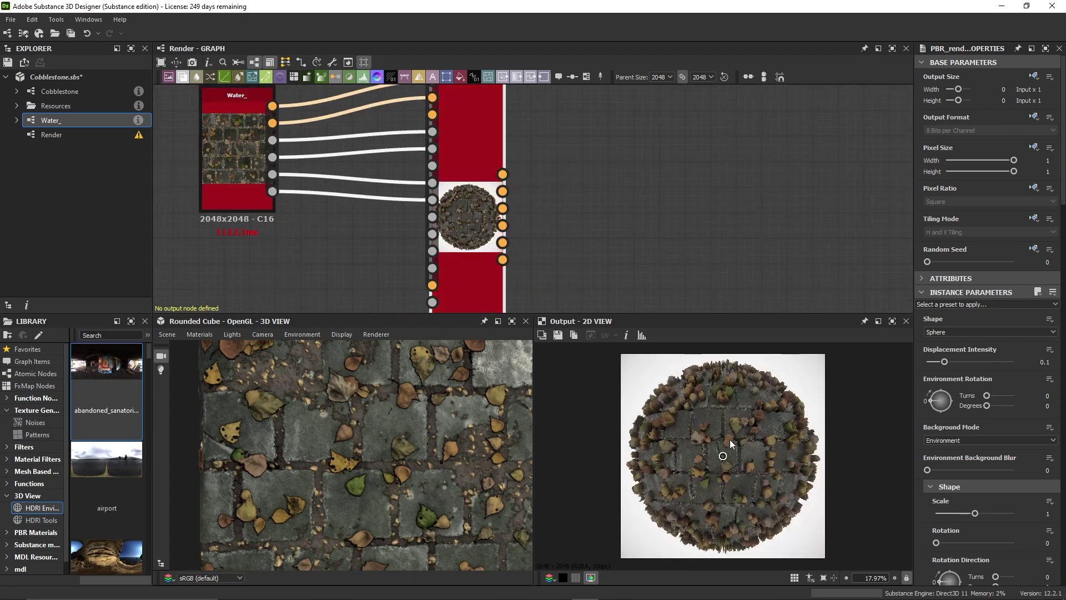
pyautogui.scroll(1, 725, 447)
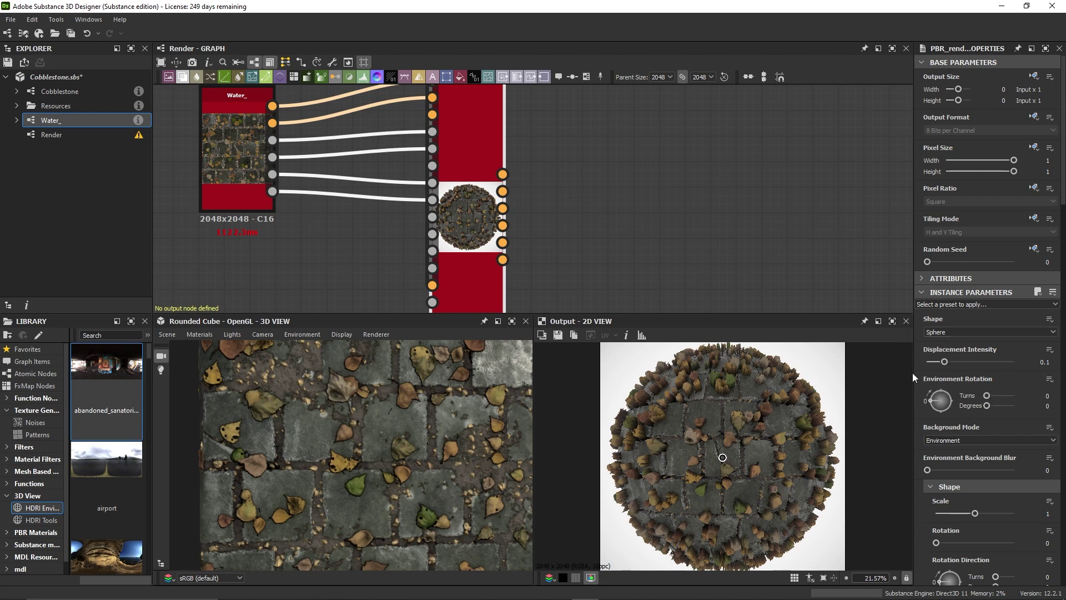
pyautogui.moveTo(913, 377); pyautogui.dragTo(852, 373)
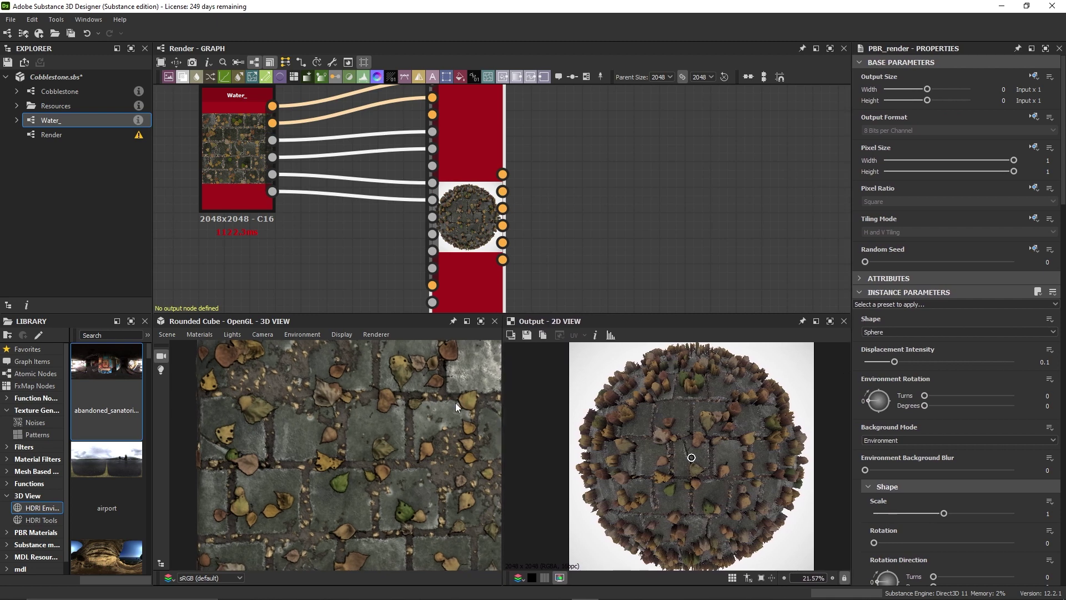
pyautogui.moveTo(505, 417); pyautogui.dragTo(358, 411)
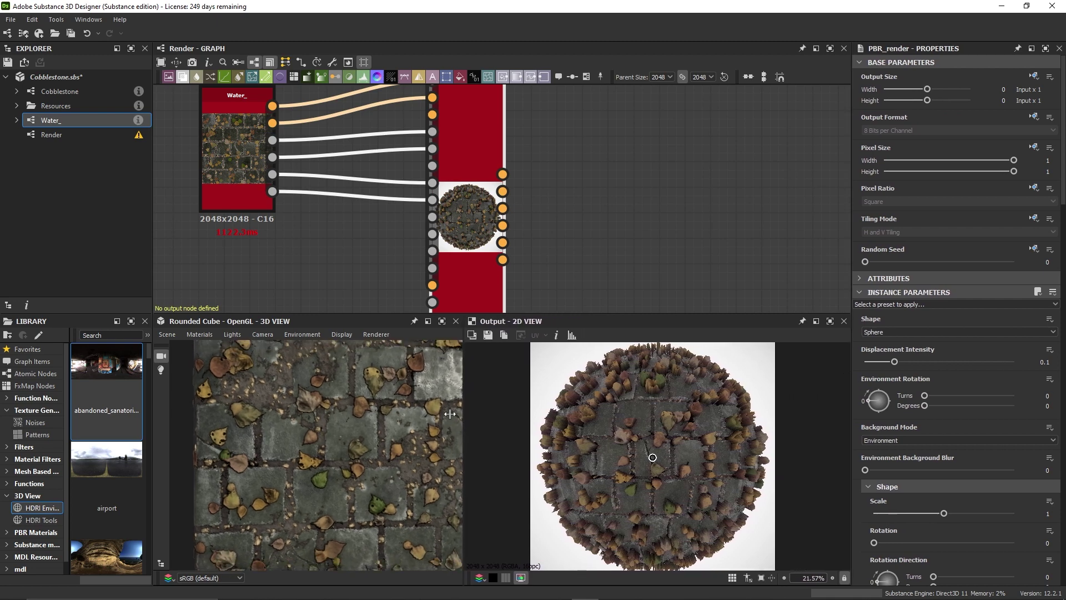
pyautogui.scroll(2, 504, 438)
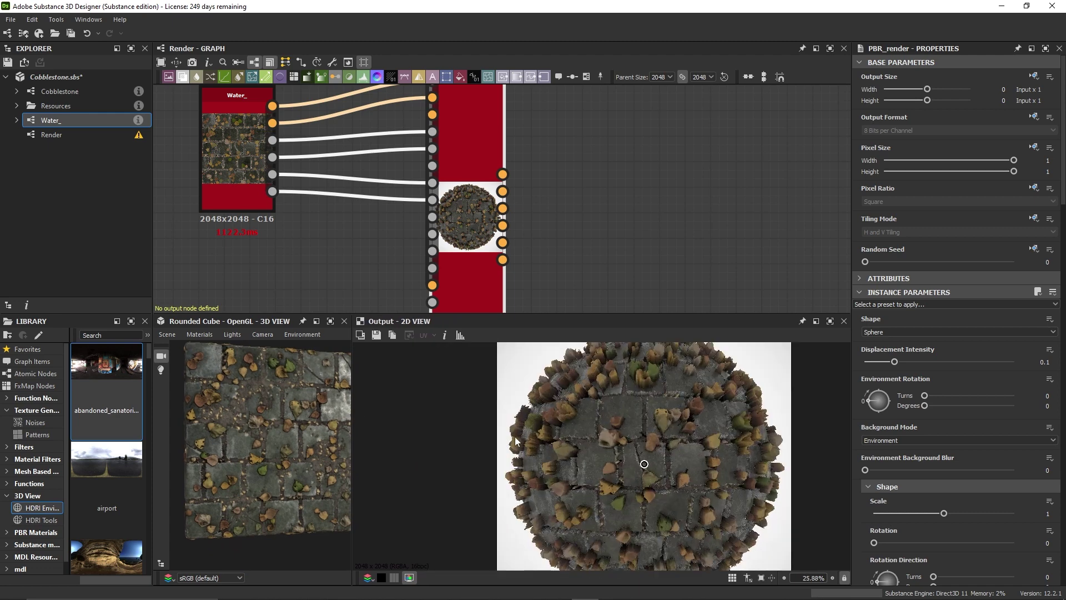
pyautogui.scroll(-4, 567, 433)
pyautogui.scroll(-2, 537, 200)
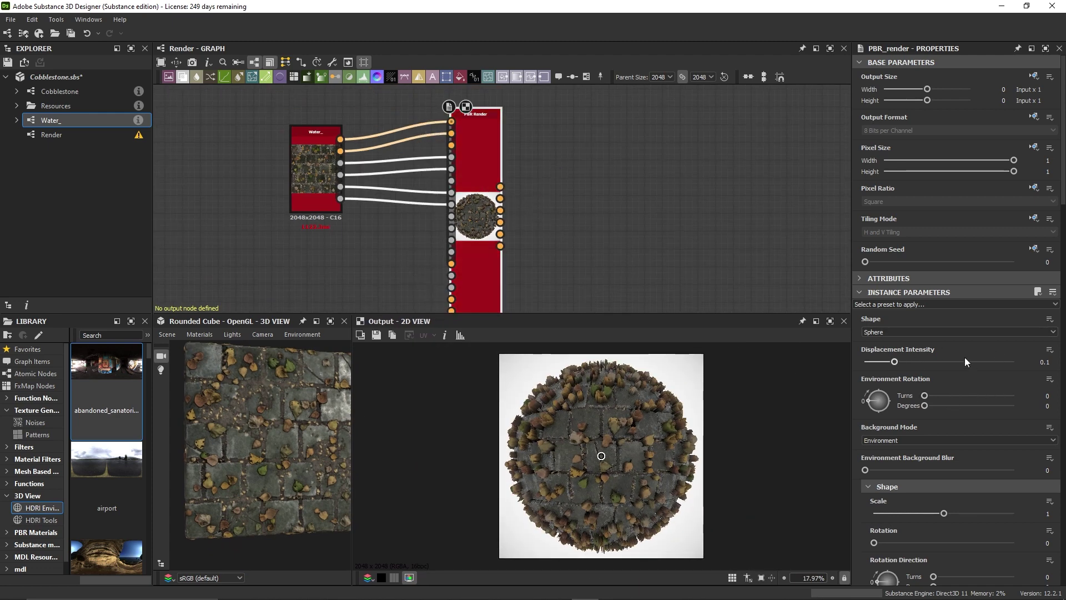
# Set the PBR Render's Displacement Intensity to 0.02.
pyautogui.doubleClick(1044, 361)
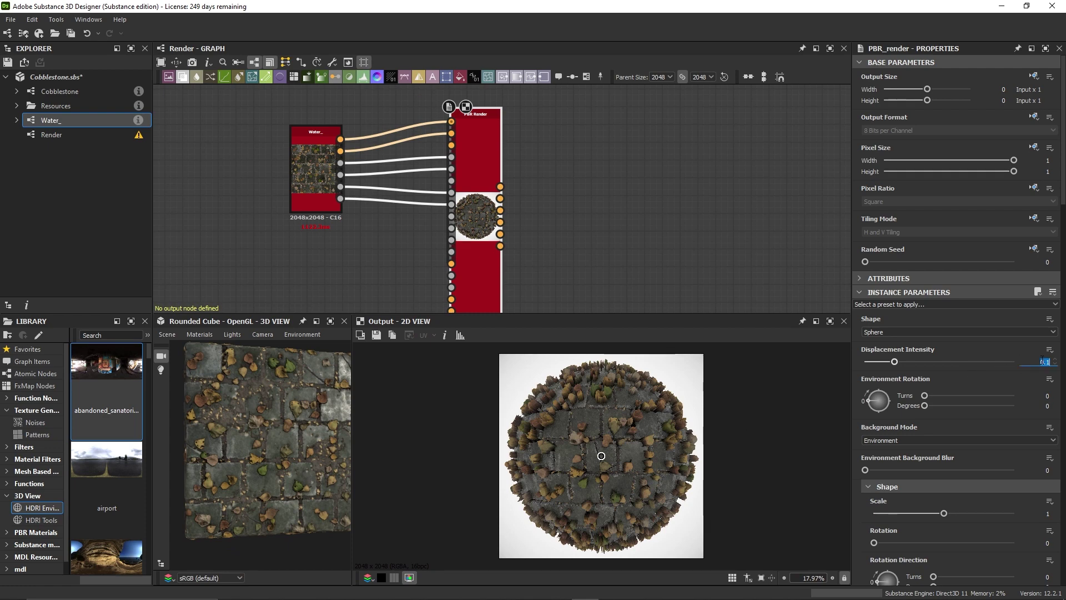
pyautogui.write('02')
pyautogui.press('Return')
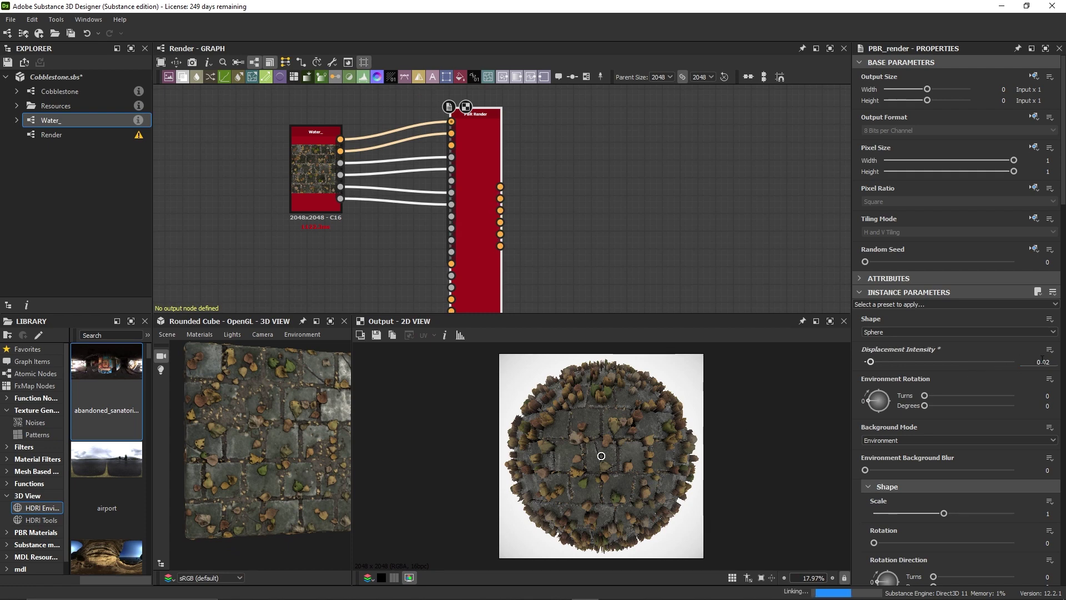
pyautogui.scroll(3, 622, 423)
pyautogui.scroll(-1, 622, 423)
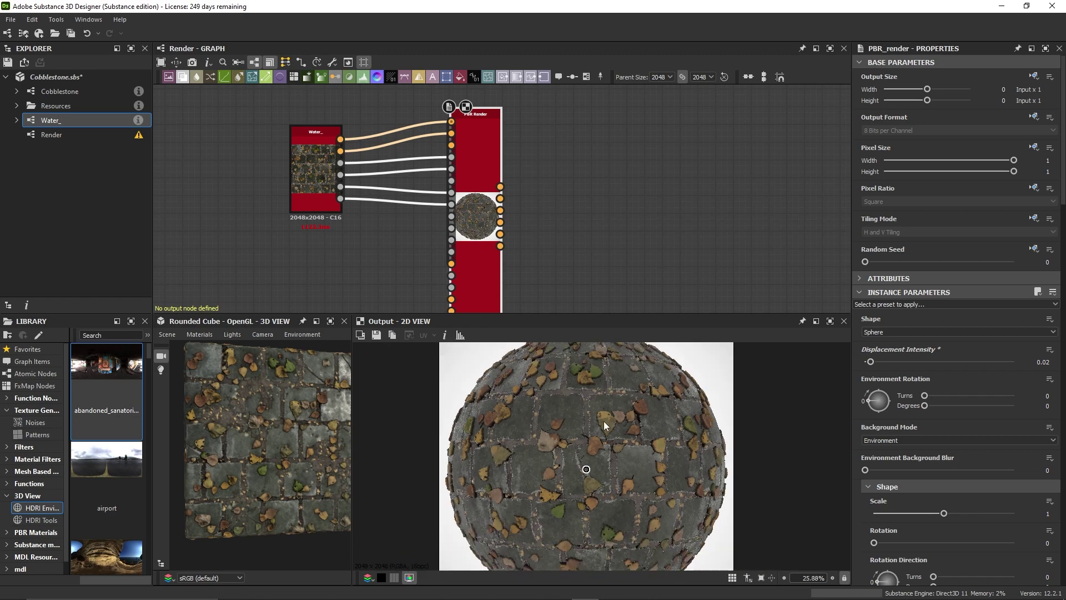
pyautogui.scroll(-2, 604, 421)
pyautogui.scroll(-1, 604, 421)
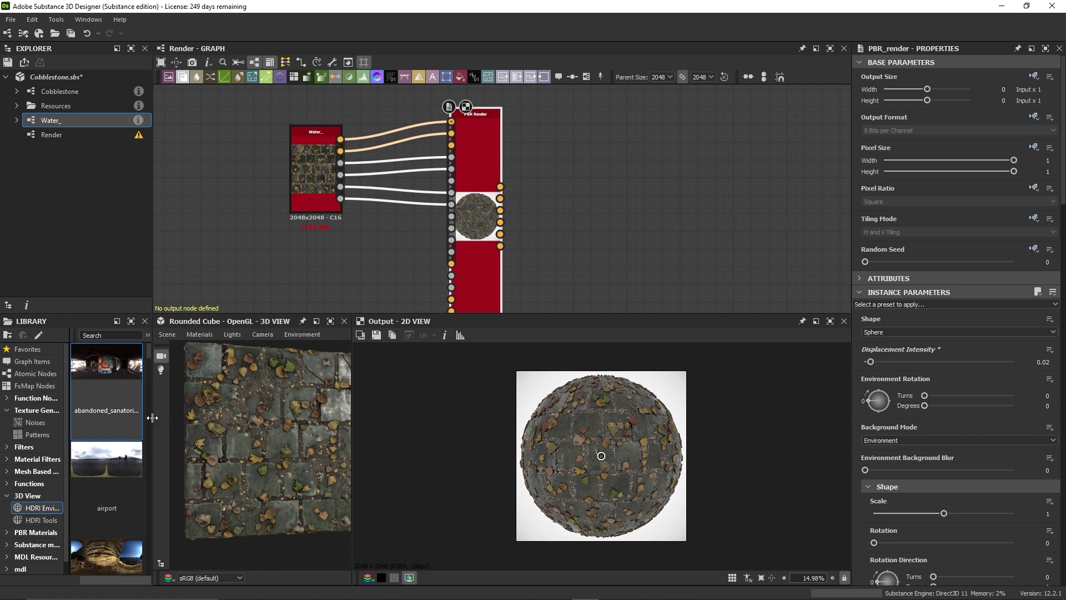
# Widen the library panel and drag the terrace_near_the_granaries HDRI into the Render graph.
pyautogui.moveTo(154, 420); pyautogui.dragTo(263, 420)
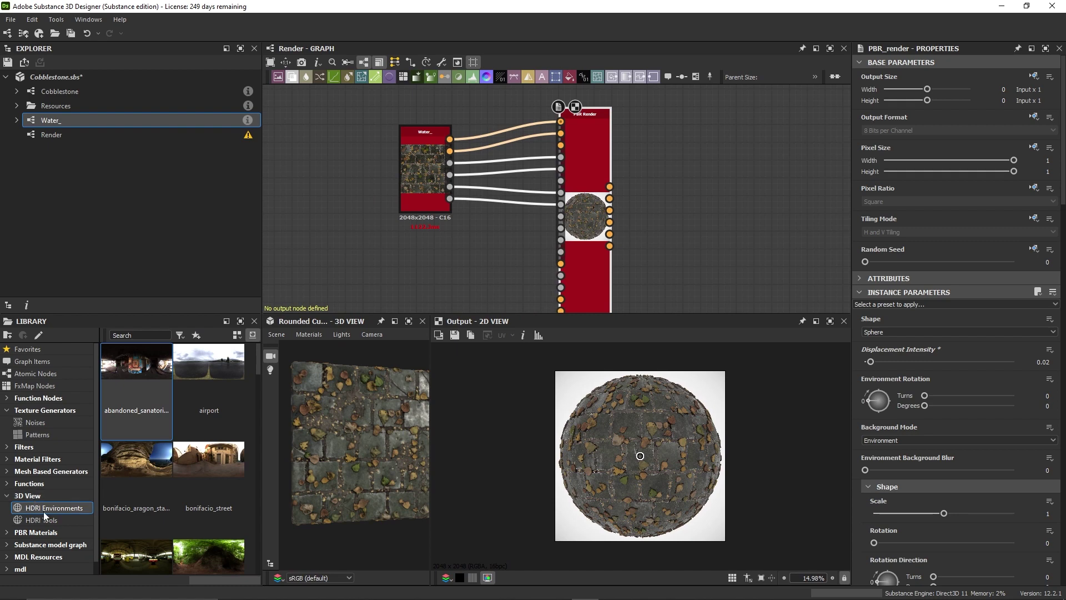
pyautogui.scroll(-5, 186, 451)
pyautogui.scroll(-5, 190, 466)
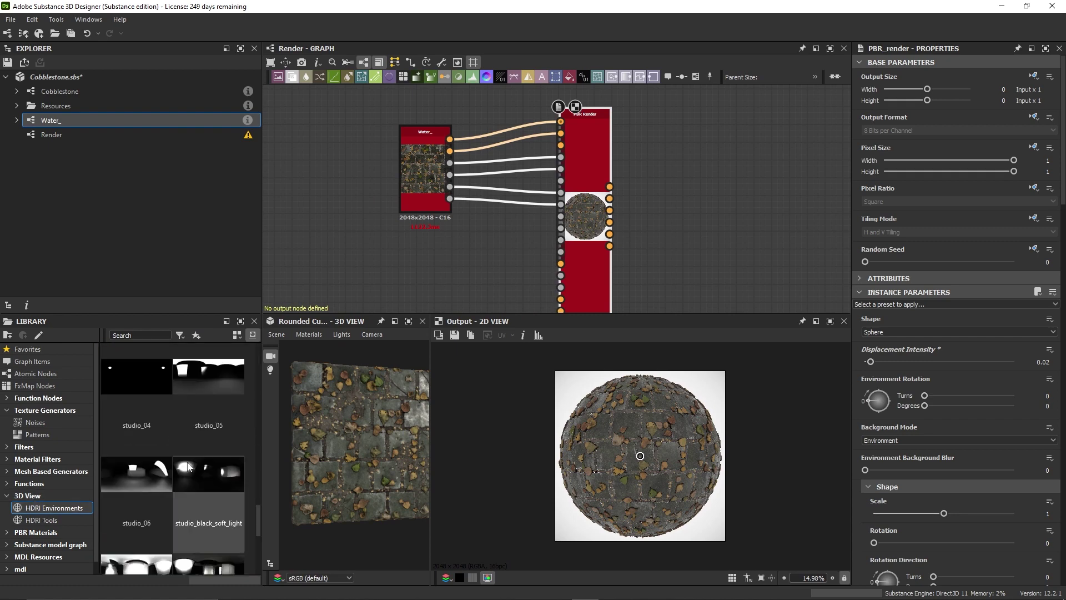
pyautogui.scroll(5, 189, 466)
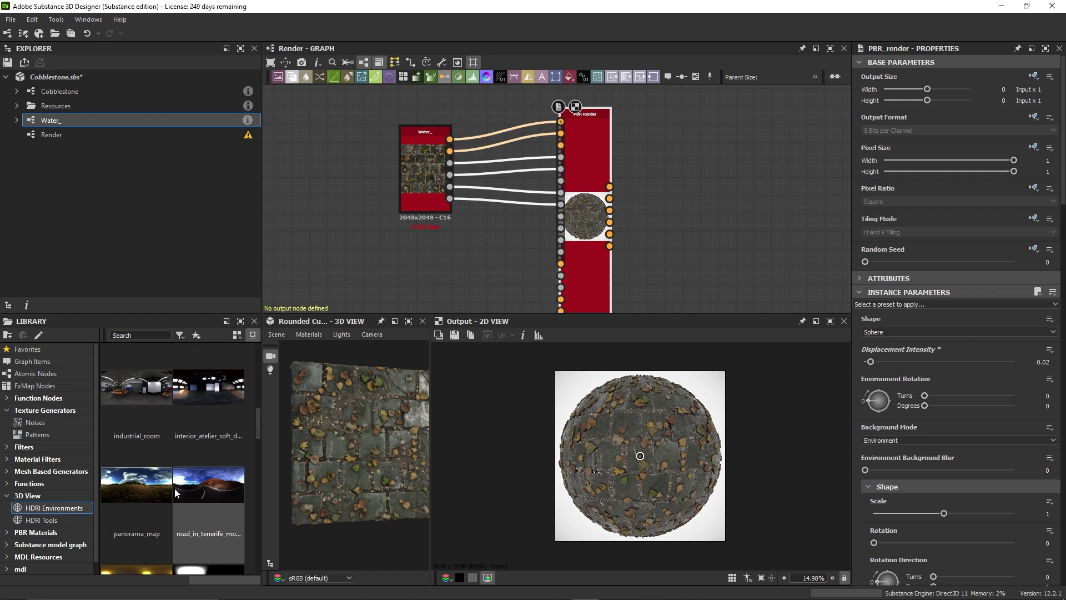
pyautogui.scroll(-3, 175, 488)
pyautogui.scroll(-2, 173, 488)
pyautogui.scroll(-2, 177, 505)
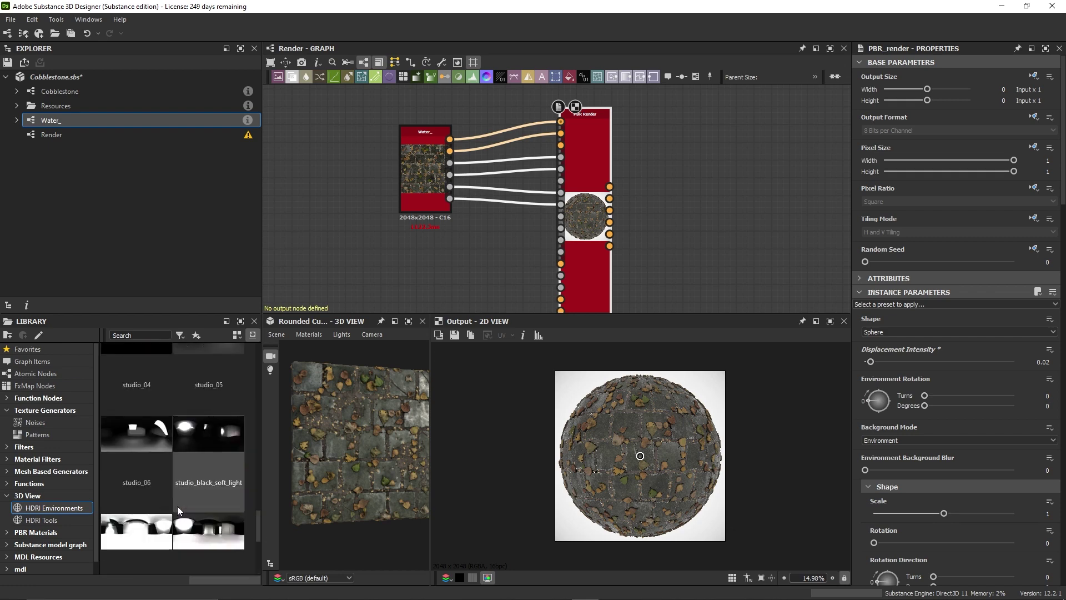
pyautogui.scroll(2, 178, 506)
pyautogui.scroll(3, 190, 478)
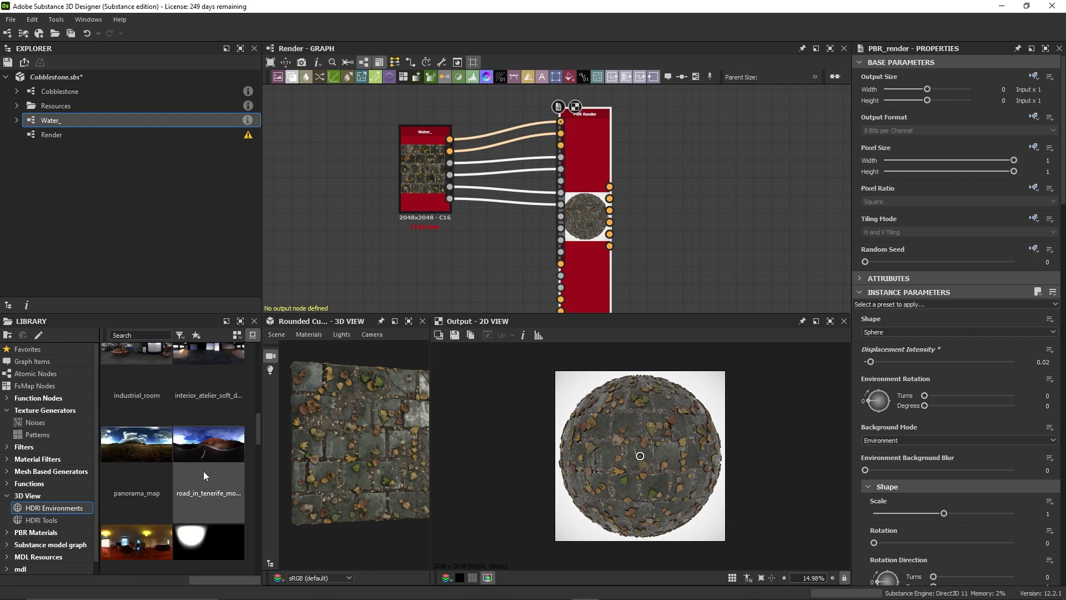
pyautogui.scroll(-10, 178, 472)
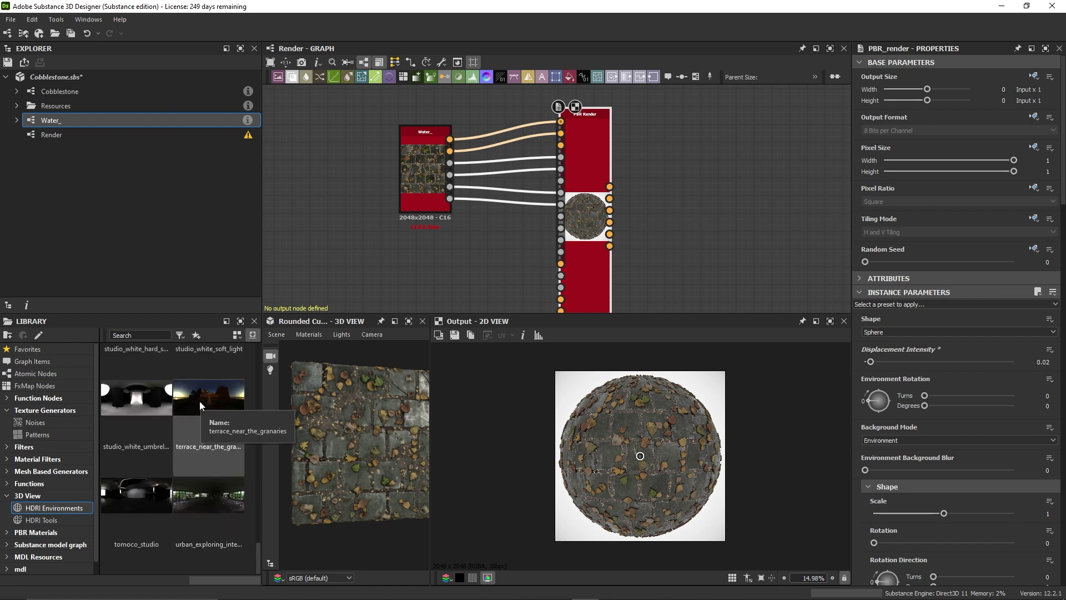
pyautogui.moveTo(199, 400)
pyautogui.mouseDown()
pyautogui.moveTo(295, 265)
pyautogui.moveTo(347, 219)
pyautogui.mouseUp()
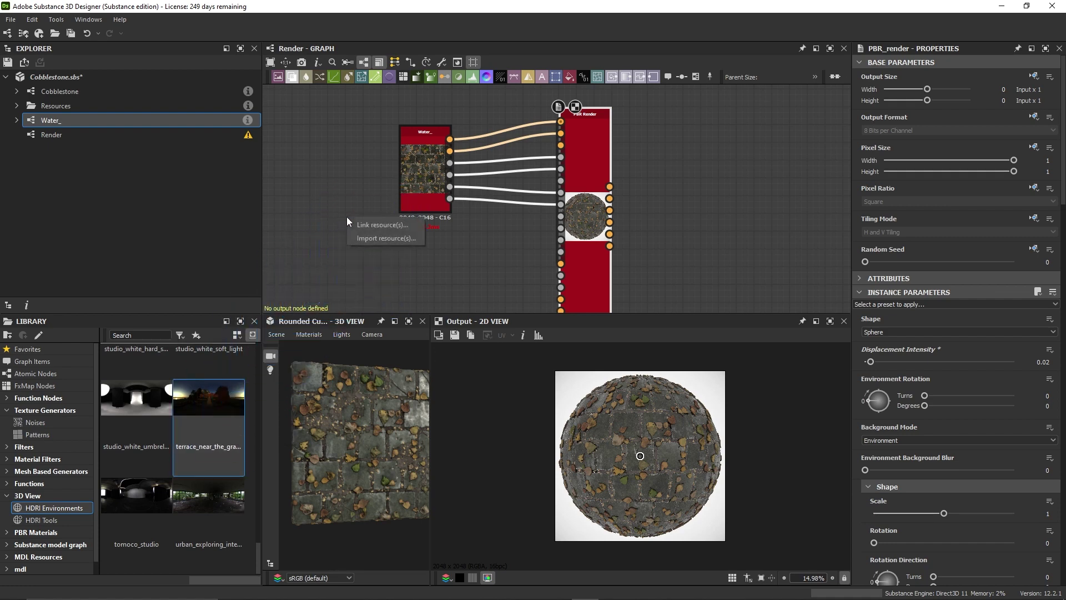
# Link the terrace HDRI as a resource and place its Bitmap node below Water_.
pyautogui.click(376, 225)
pyautogui.scroll(-3, 366, 211)
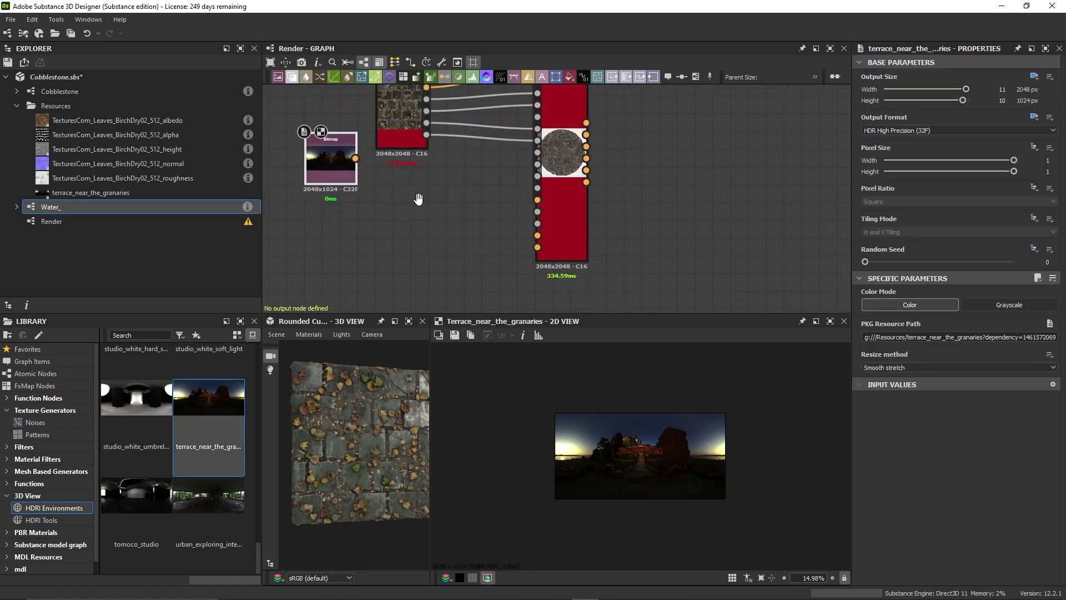
pyautogui.moveTo(356, 181); pyautogui.dragTo(405, 230)
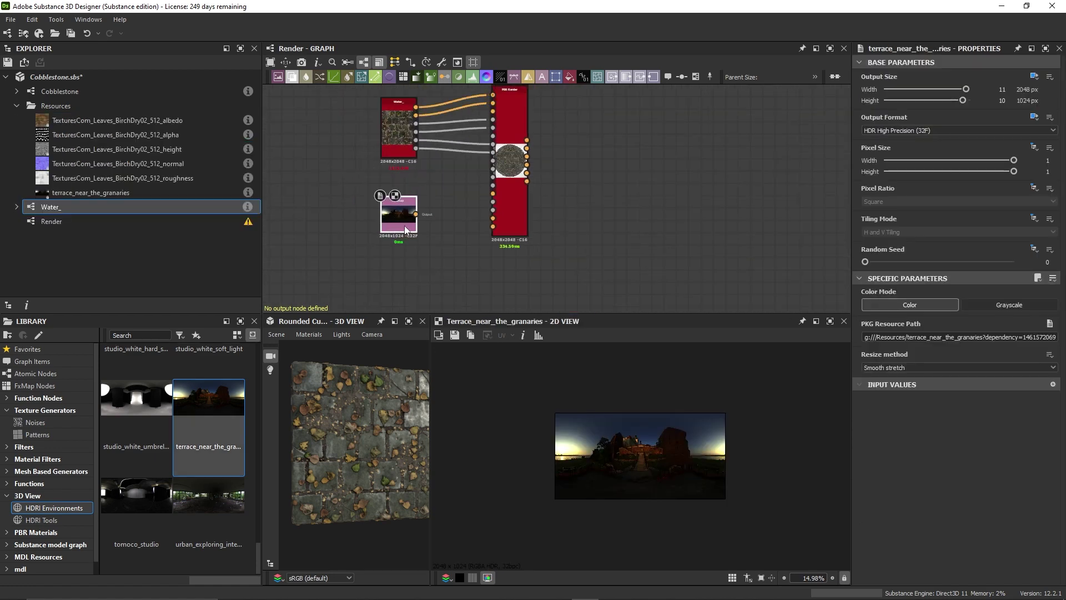
pyautogui.scroll(1, 427, 238)
pyautogui.scroll(2, 427, 239)
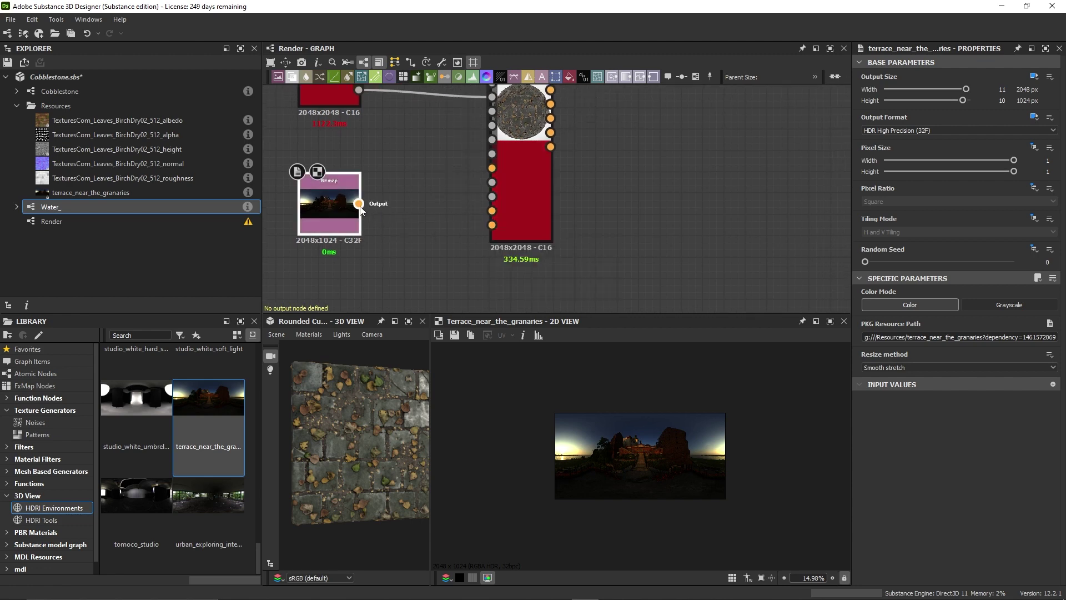
# Connect the HDRI to the PBR Render's Environment Map input and preview the relit sphere.
pyautogui.moveTo(359, 203); pyautogui.dragTo(493, 225)
pyautogui.moveTo(519, 93); pyautogui.dragTo(447, 175, button='middle')
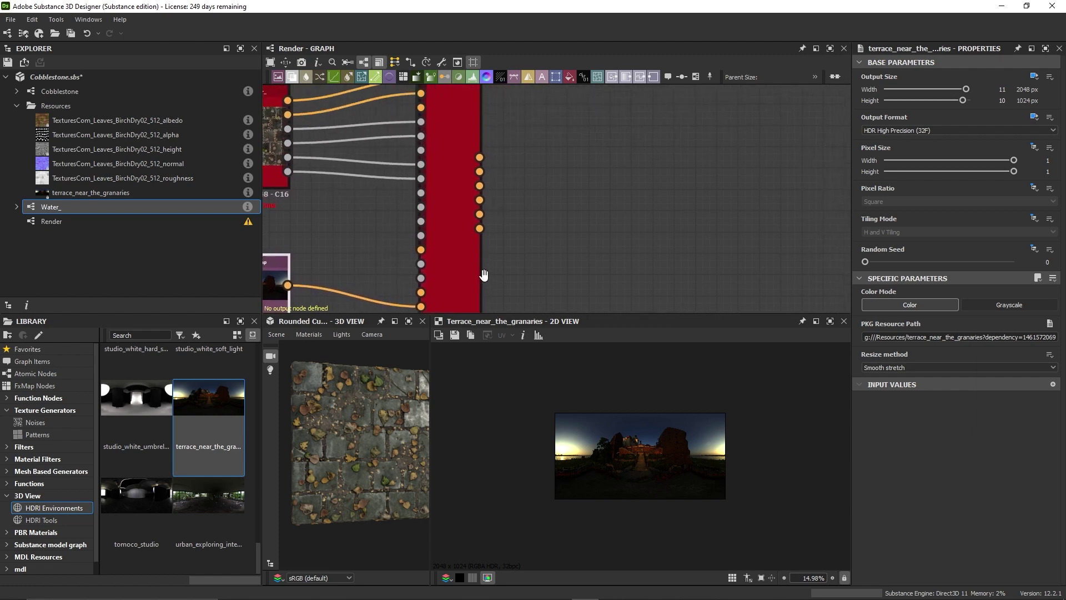
pyautogui.click(446, 176)
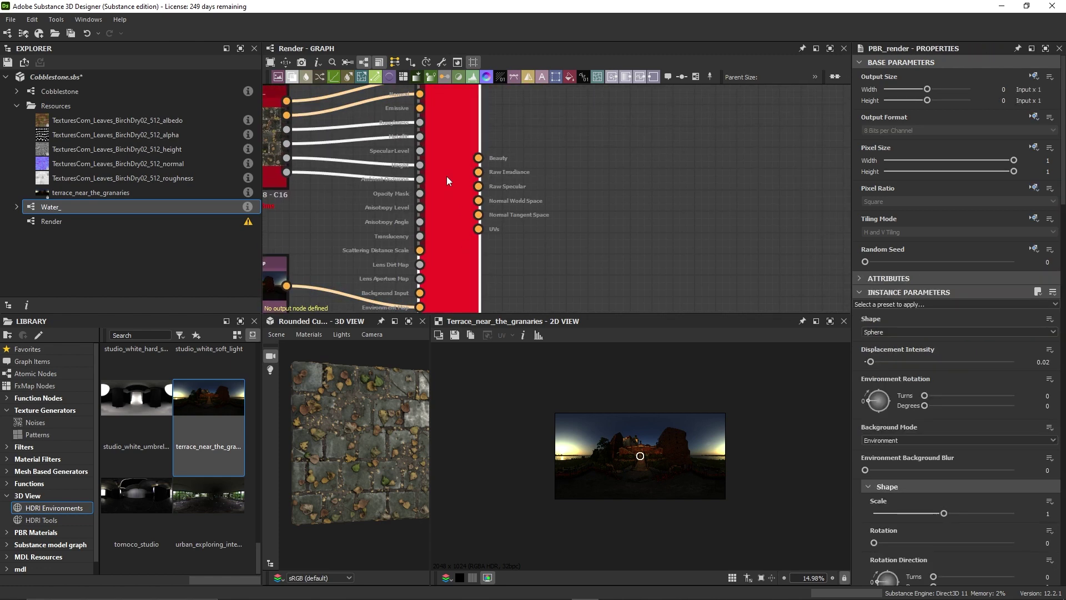
pyautogui.doubleClick(444, 186)
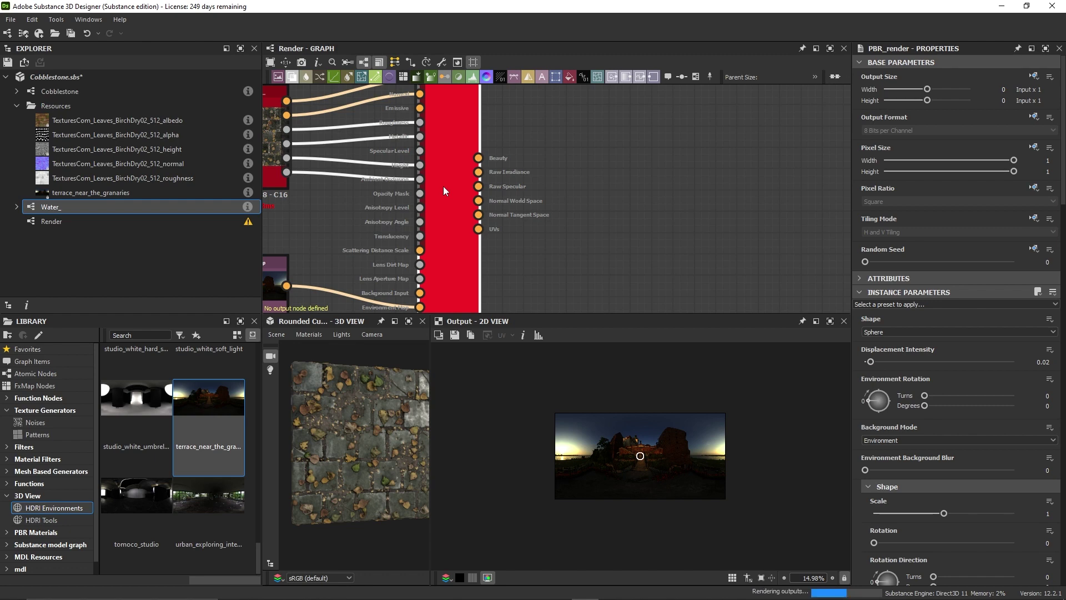
pyautogui.scroll(3, 670, 475)
pyautogui.scroll(-4, 669, 476)
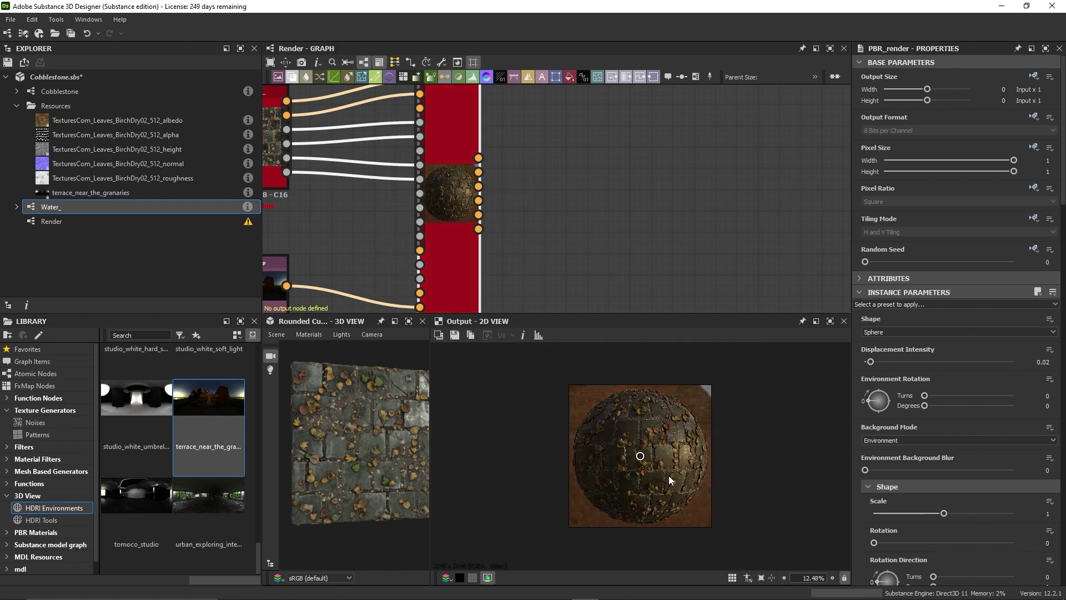
pyautogui.scroll(3, 666, 472)
pyautogui.scroll(-1, 592, 409)
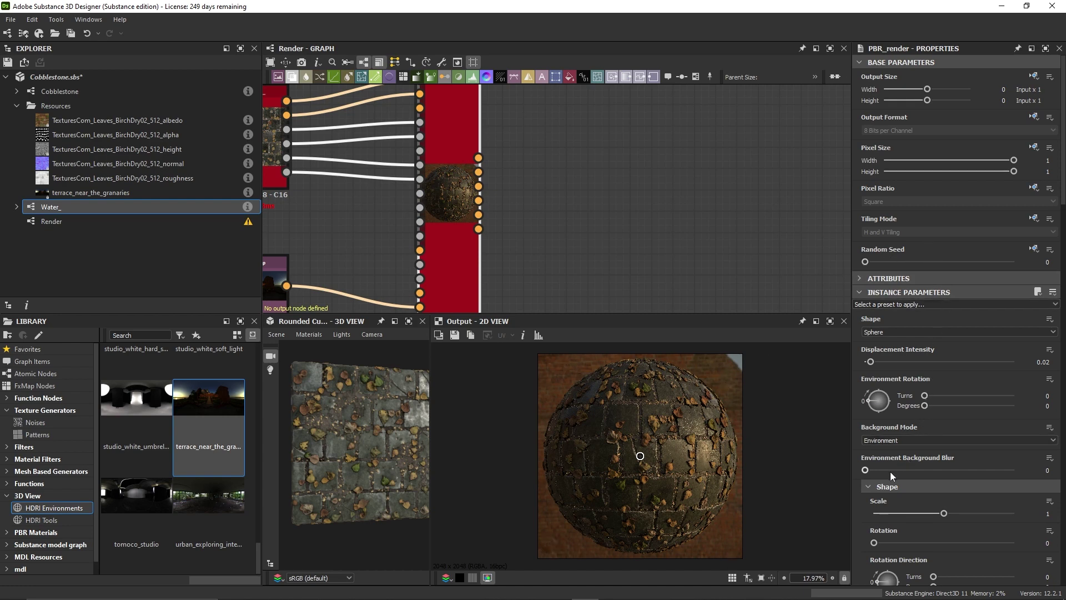
# Increase the environment background blur, then set Background Mode to Color with alpha 0.
pyautogui.moveTo(866, 471); pyautogui.dragTo(942, 471)
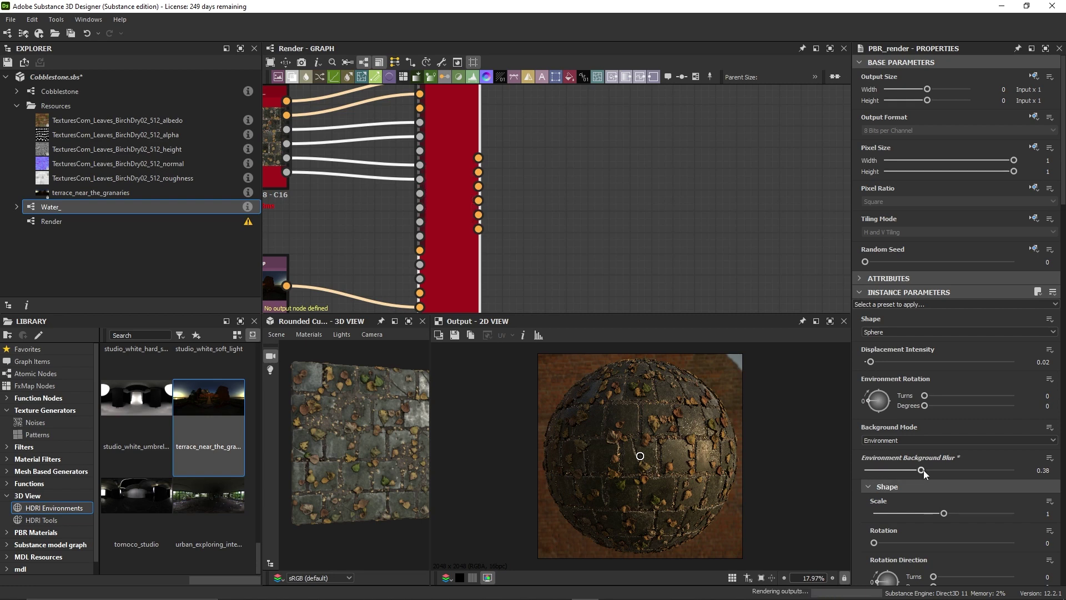
pyautogui.click(915, 441)
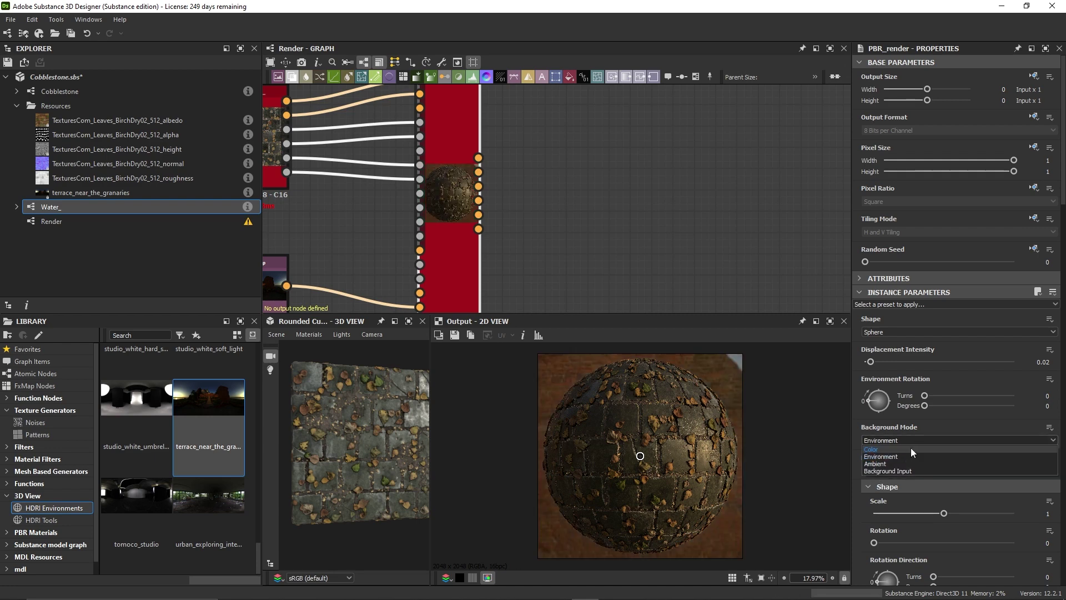
pyautogui.click(899, 451)
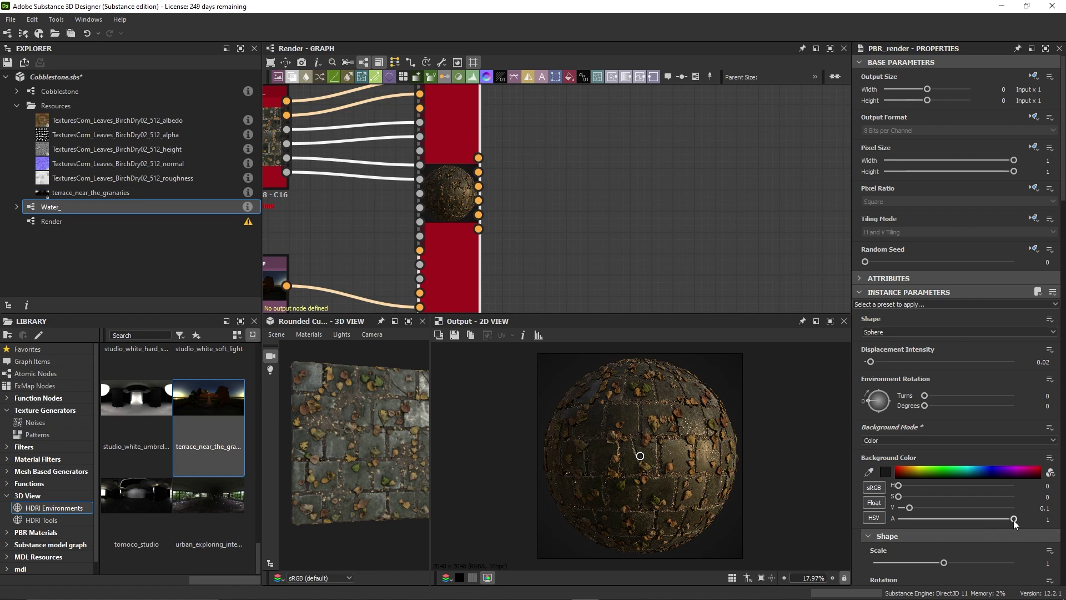
pyautogui.moveTo(1013, 519); pyautogui.dragTo(891, 518)
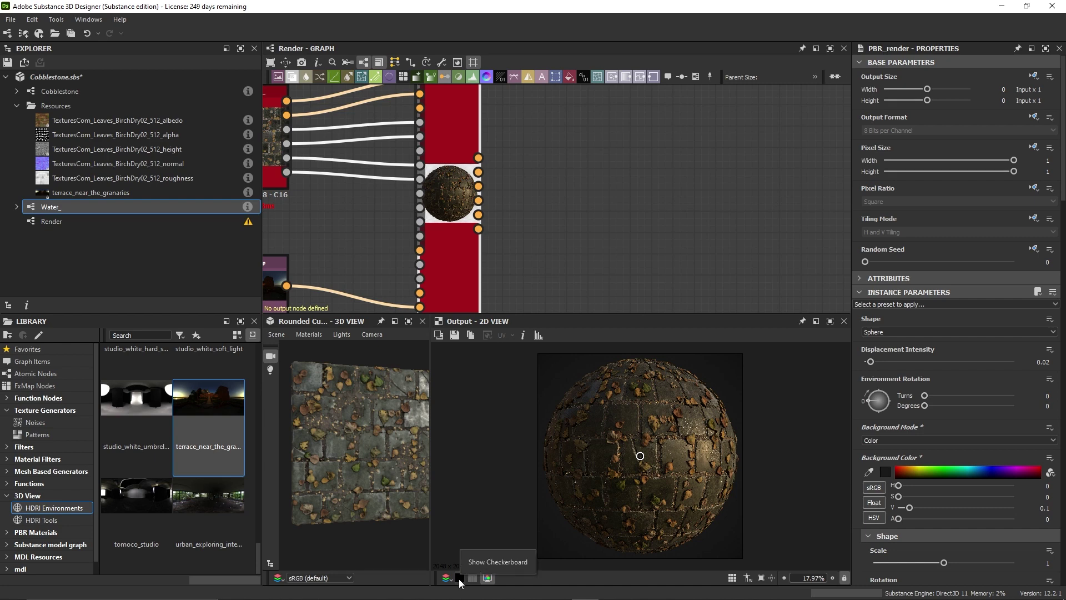
# Turn on the checkerboard preview and make the background colour green with alpha 0.
pyautogui.click(460, 578)
pyautogui.scroll(3, 597, 429)
pyautogui.scroll(-3, 516, 405)
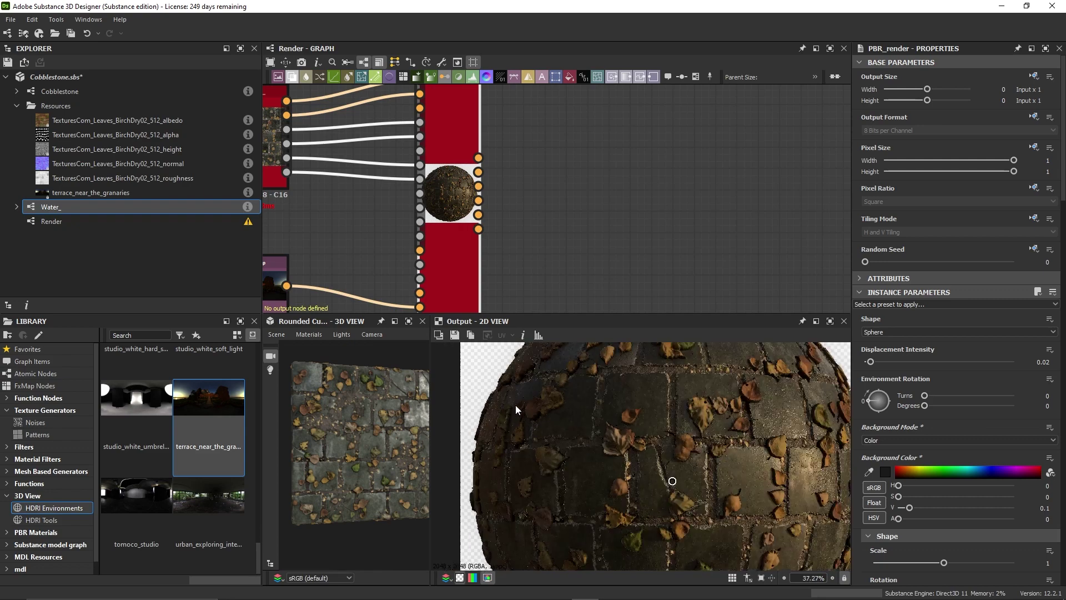
pyautogui.scroll(1, 622, 425)
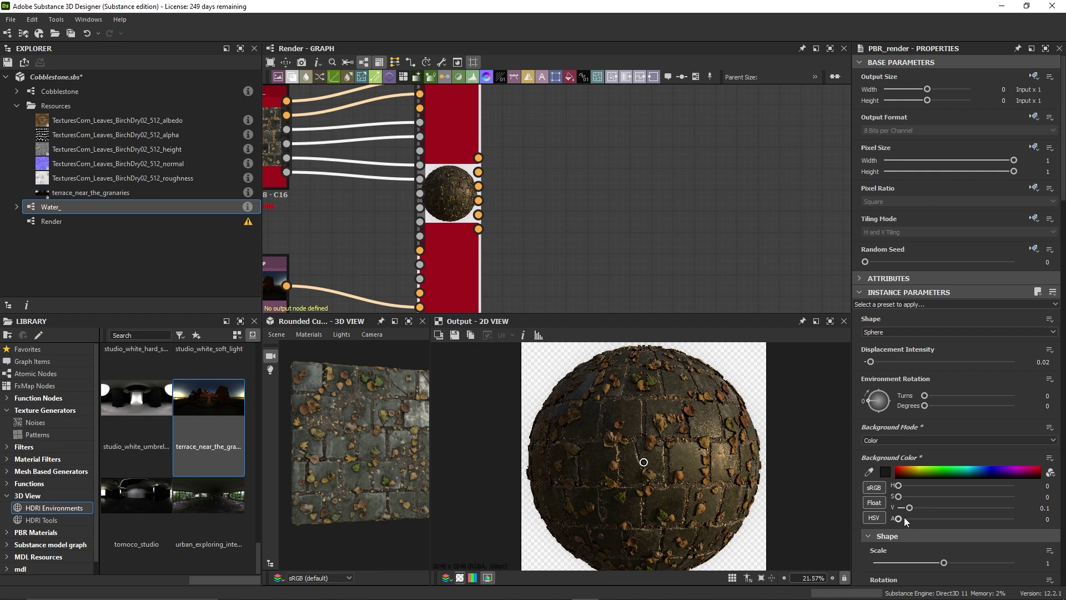
pyautogui.moveTo(897, 519); pyautogui.dragTo(1027, 526)
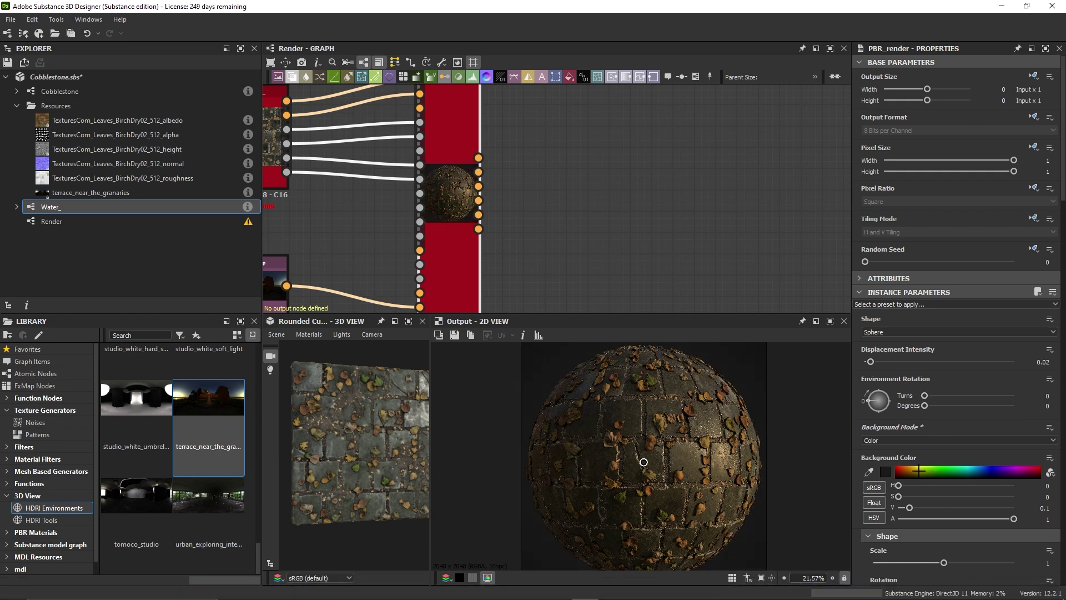
pyautogui.click(938, 470)
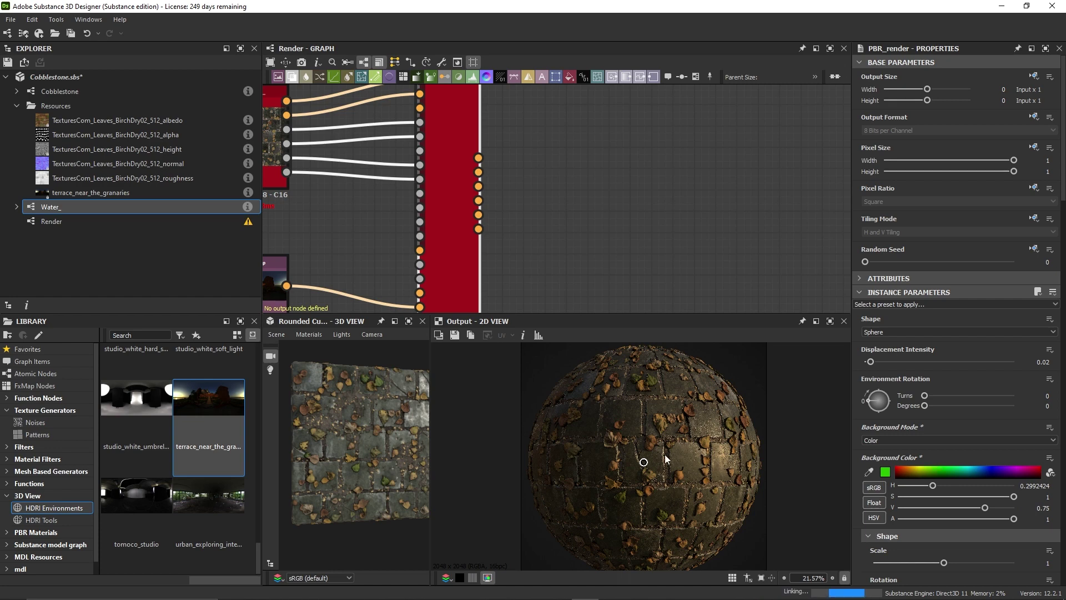
pyautogui.scroll(-2, 665, 454)
pyautogui.scroll(2, 652, 458)
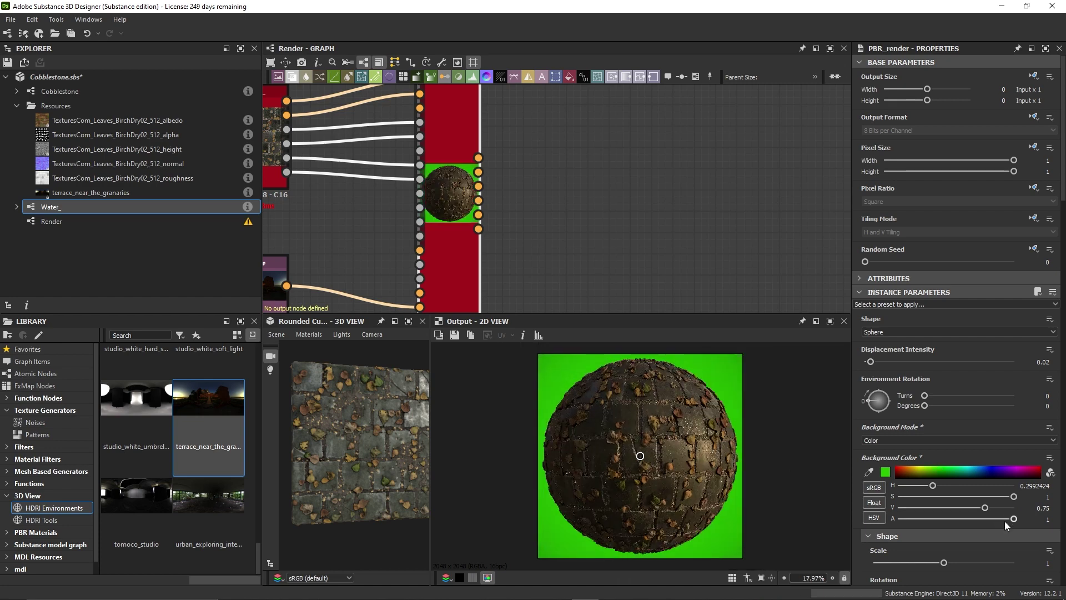
pyautogui.moveTo(1005, 521); pyautogui.dragTo(890, 522)
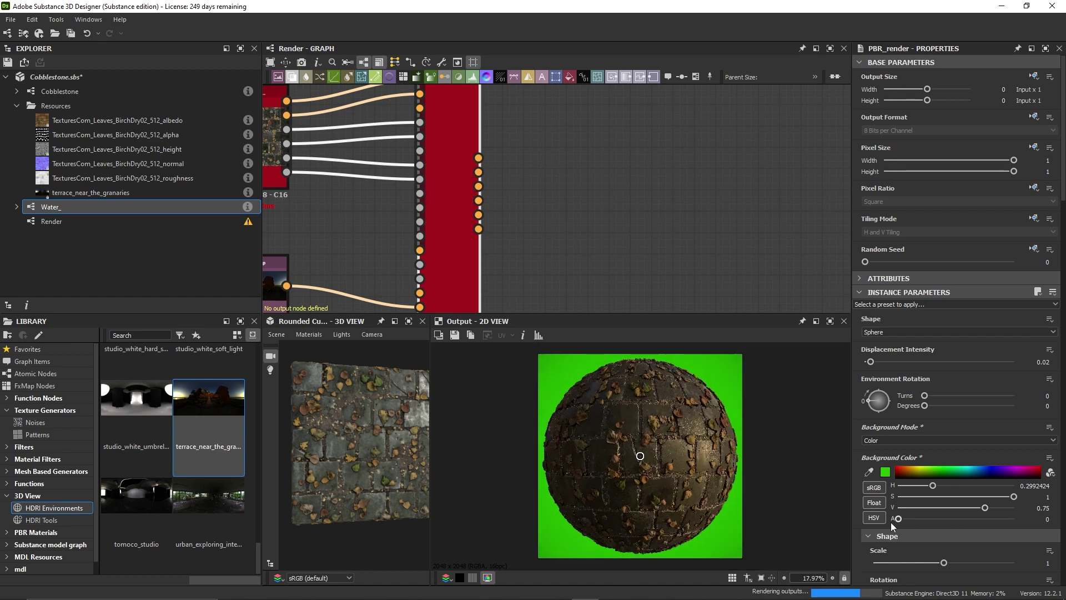
pyautogui.click(460, 578)
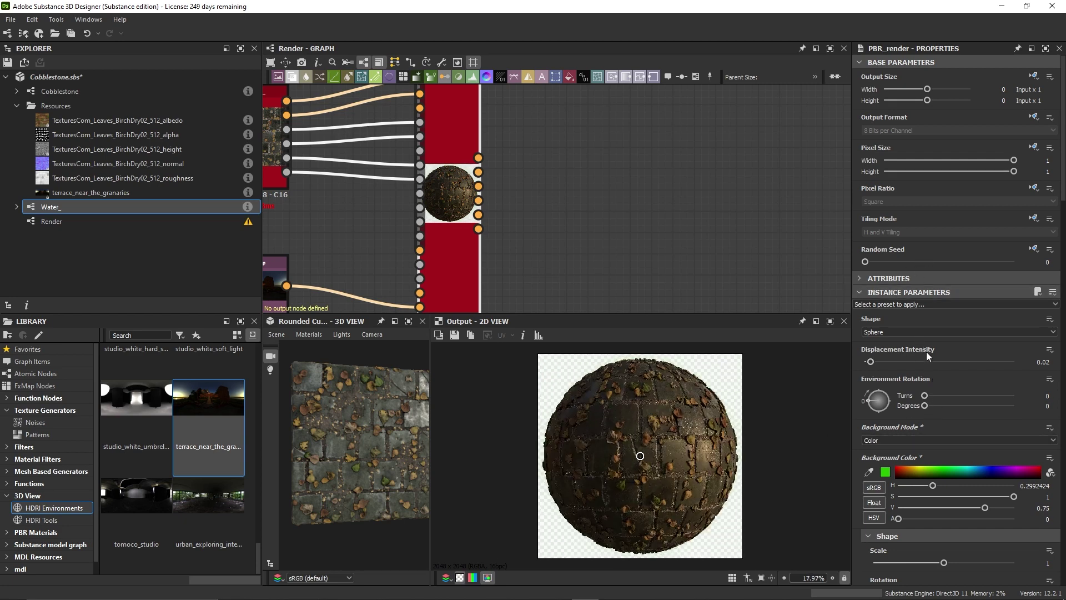
pyautogui.click(889, 332)
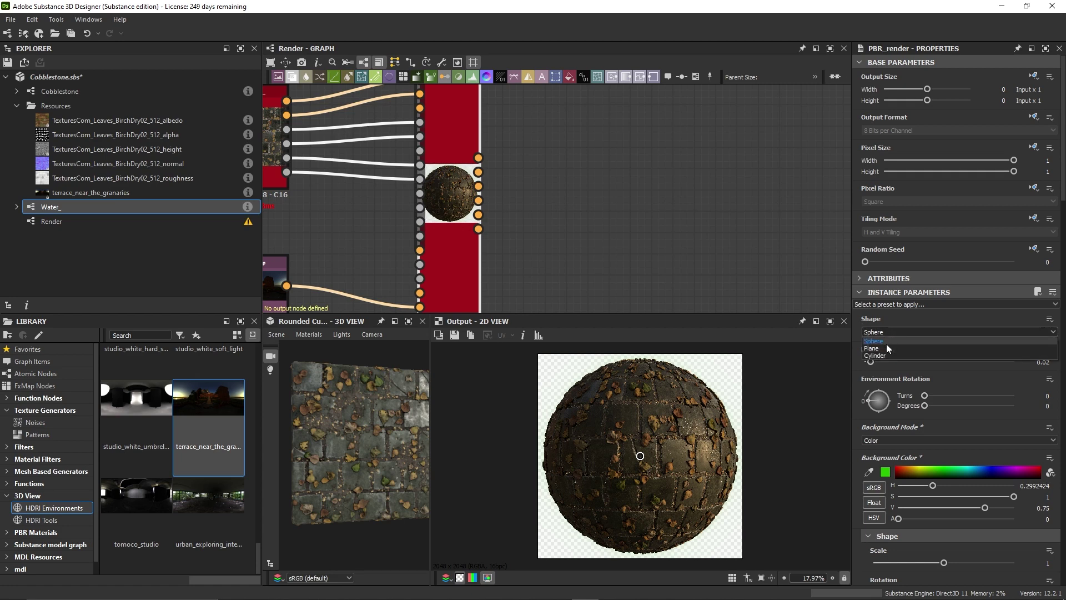
pyautogui.click(887, 344)
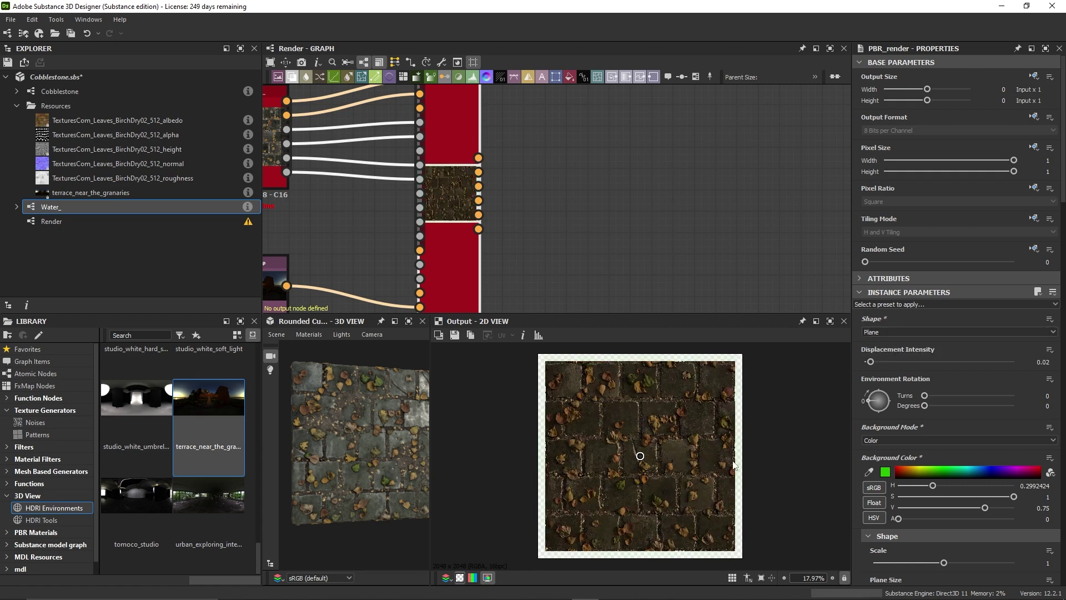
pyautogui.click(900, 335)
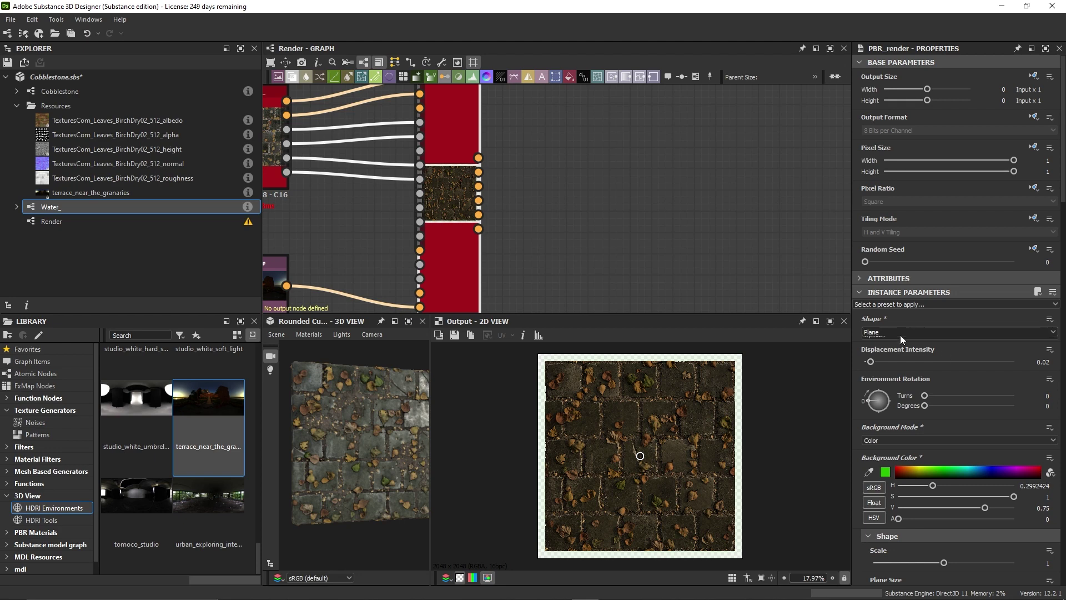
pyautogui.click(886, 358)
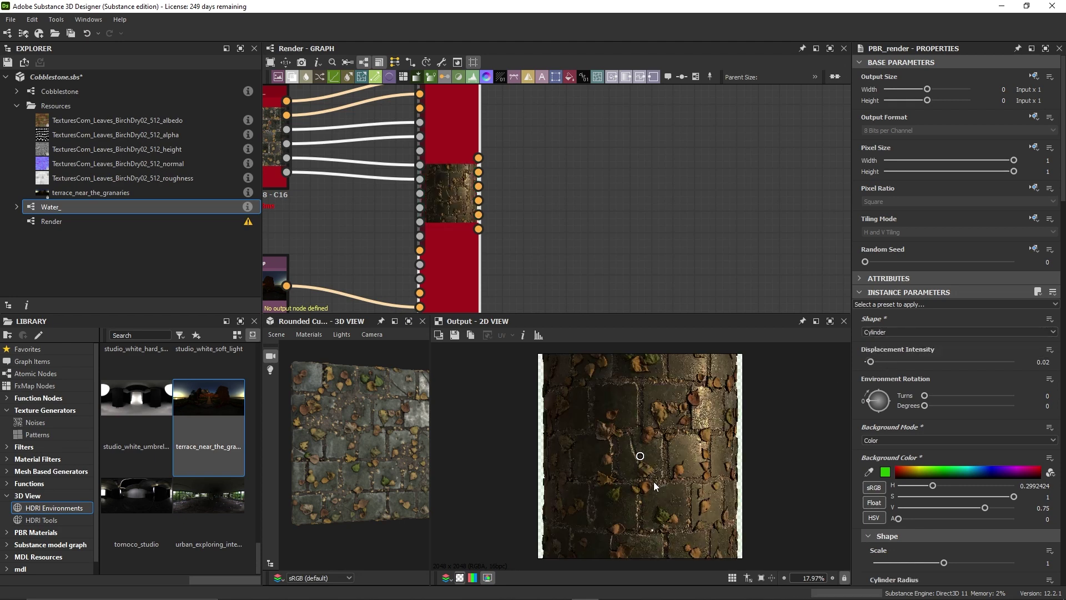
pyautogui.click(878, 333)
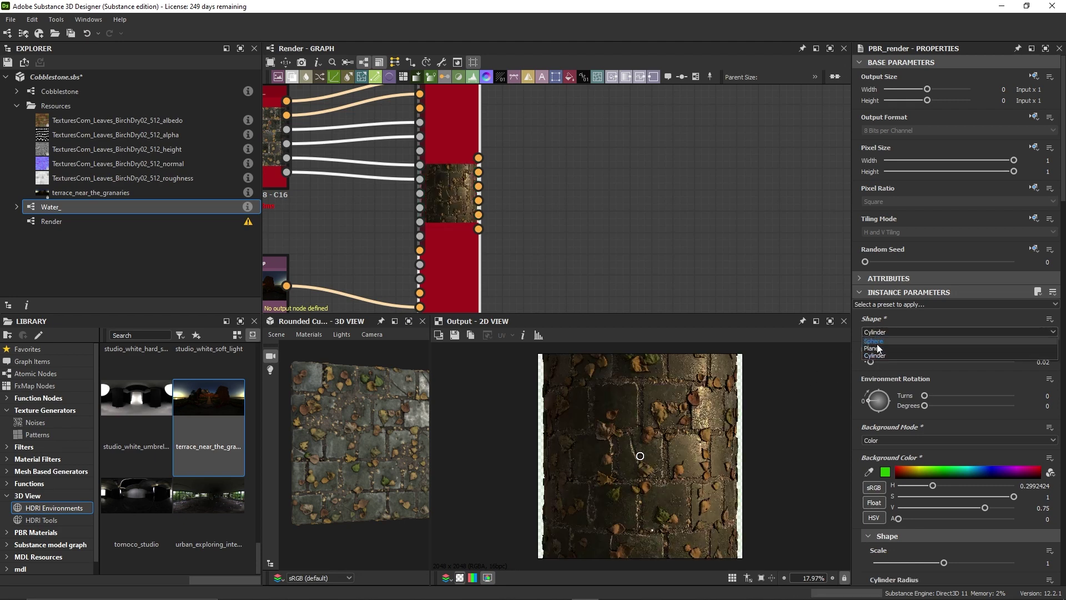
pyautogui.click(878, 343)
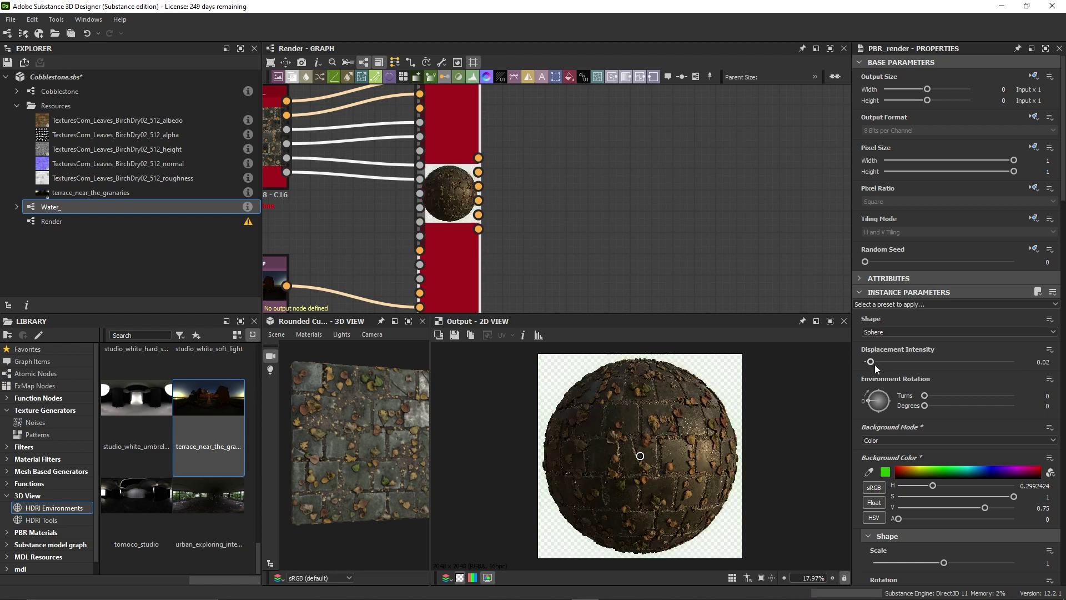
# Set Environment Rotation to about 0.2689 turns (96.77°).
pyautogui.scroll(5, 663, 455)
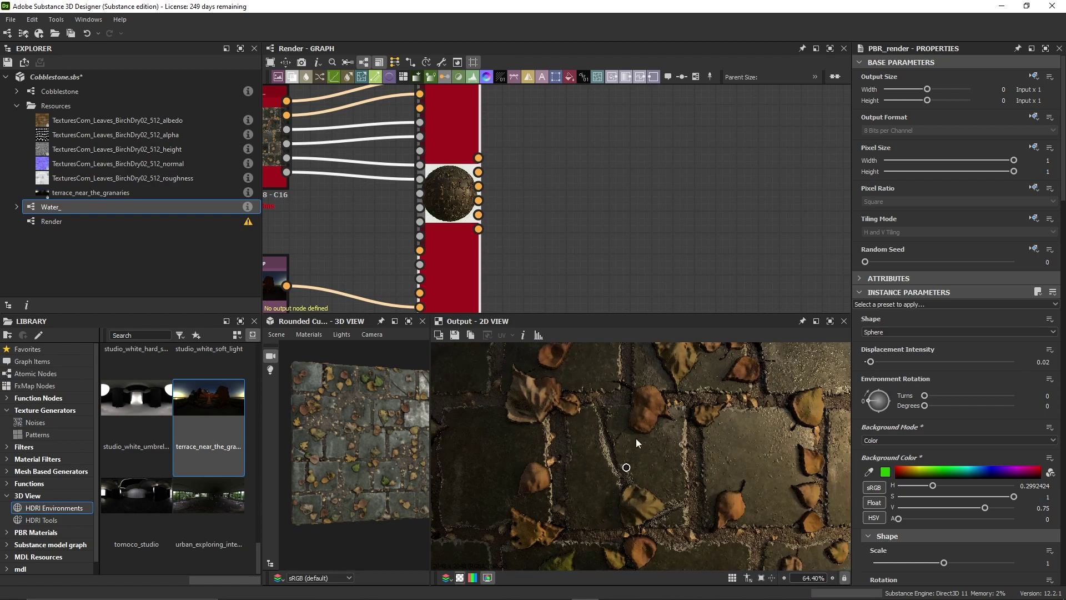
pyautogui.scroll(-5, 624, 442)
pyautogui.scroll(-1, 929, 361)
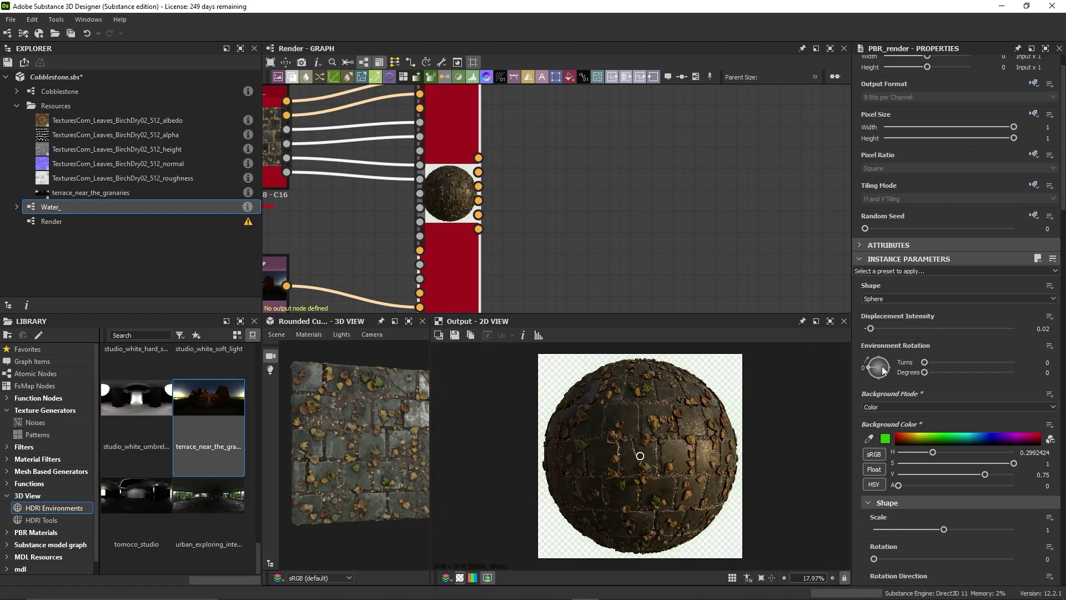
pyautogui.moveTo(864, 378); pyautogui.dragTo(888, 354)
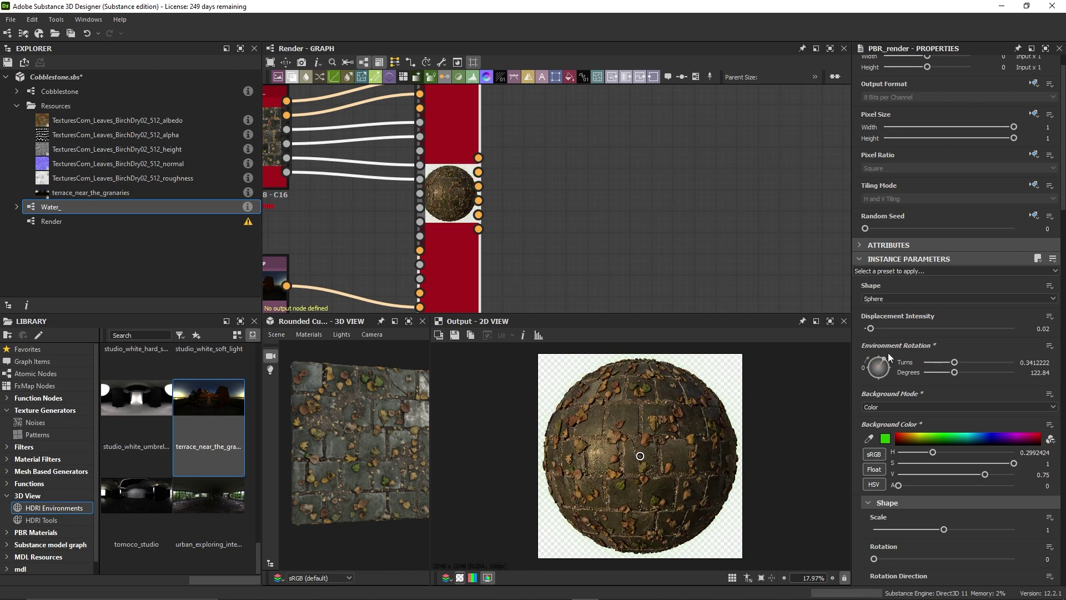
pyautogui.moveTo(889, 354); pyautogui.dragTo(867, 361)
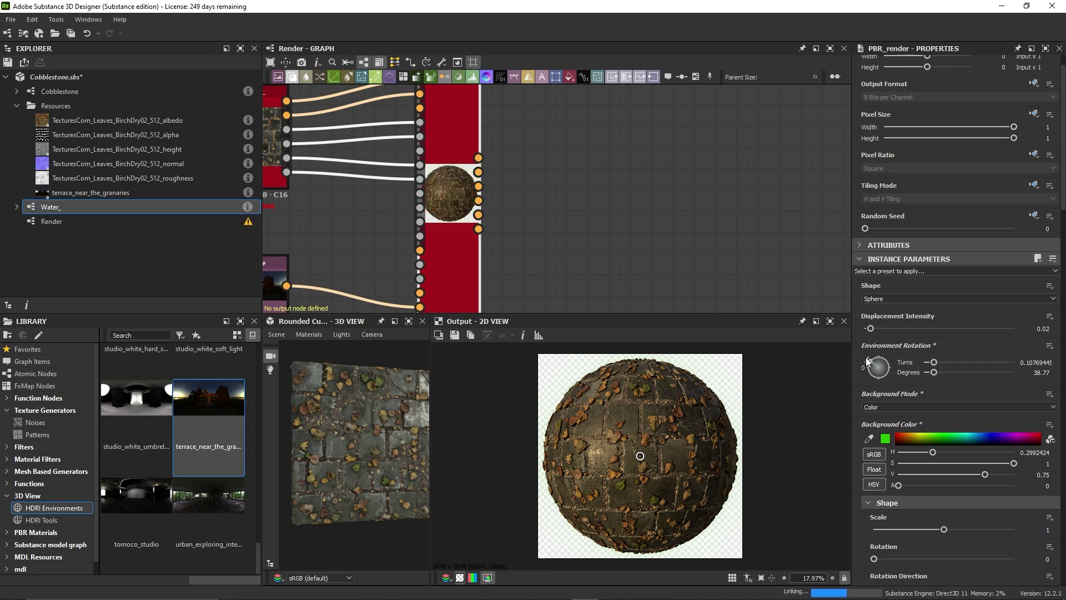
pyautogui.moveTo(875, 367); pyautogui.dragTo(889, 351)
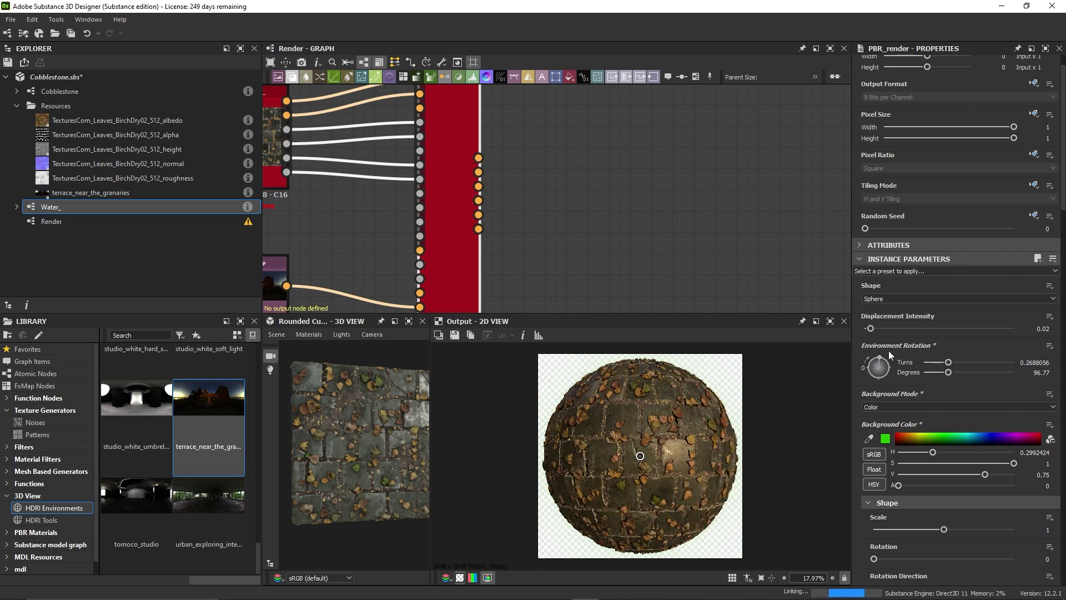
pyautogui.scroll(-1, 910, 363)
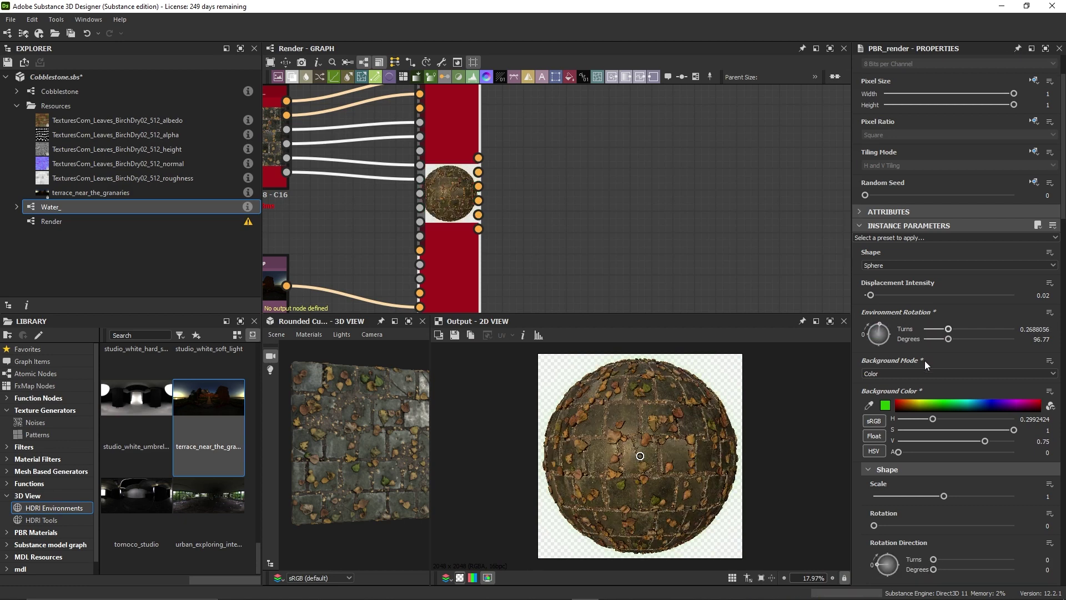
pyautogui.scroll(-1, 924, 363)
pyautogui.scroll(-1, 922, 364)
pyautogui.scroll(-1, 921, 364)
pyautogui.scroll(-2, 922, 358)
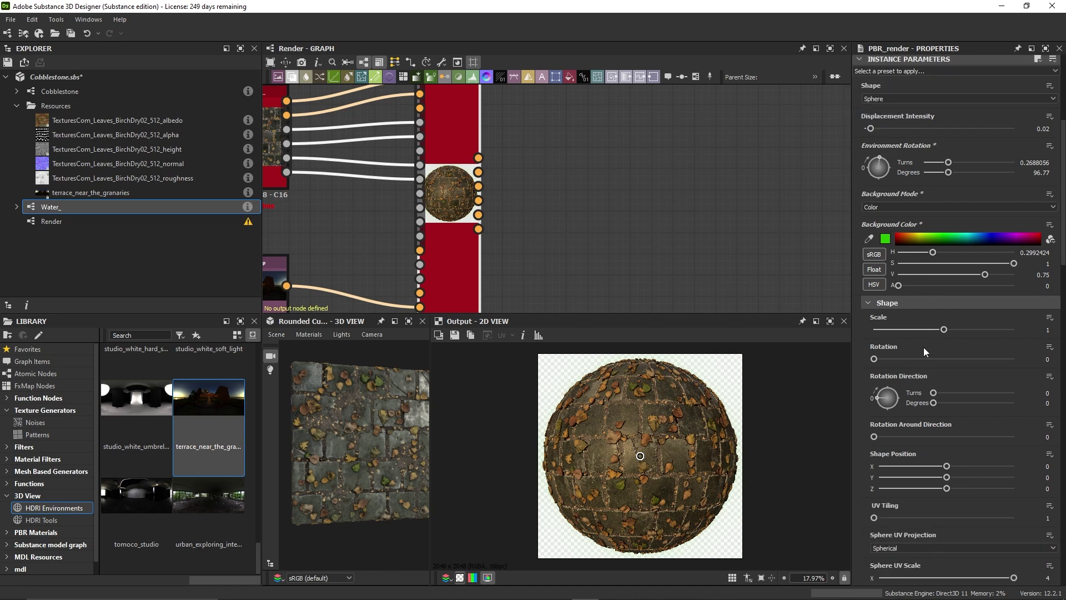
# Try a smaller sphere scale, then undo the change.
pyautogui.moveTo(937, 332); pyautogui.dragTo(932, 333)
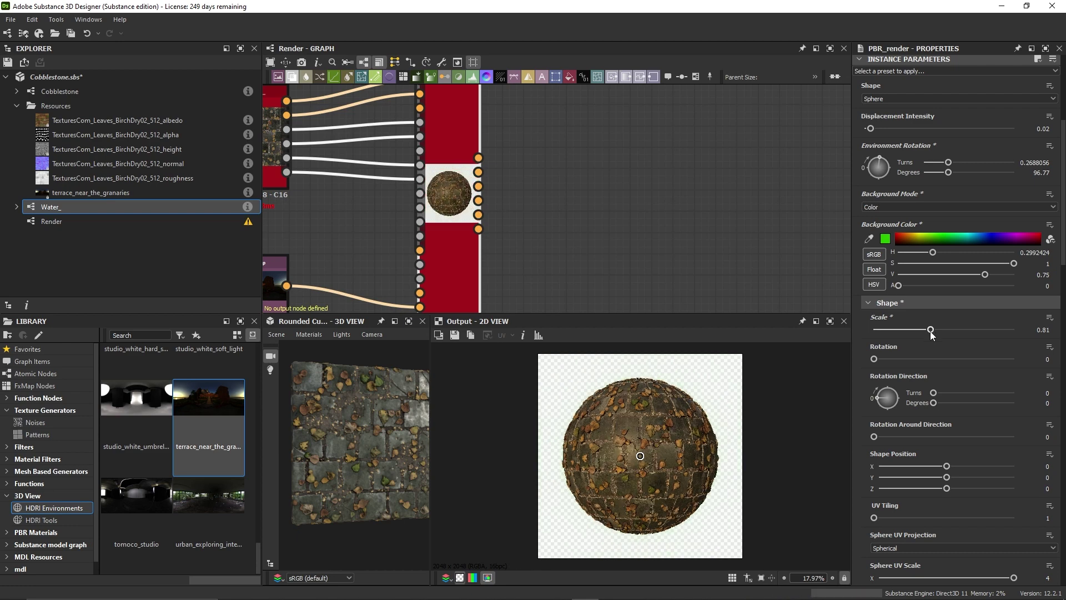
pyautogui.hotkey('ctrl', 'z')
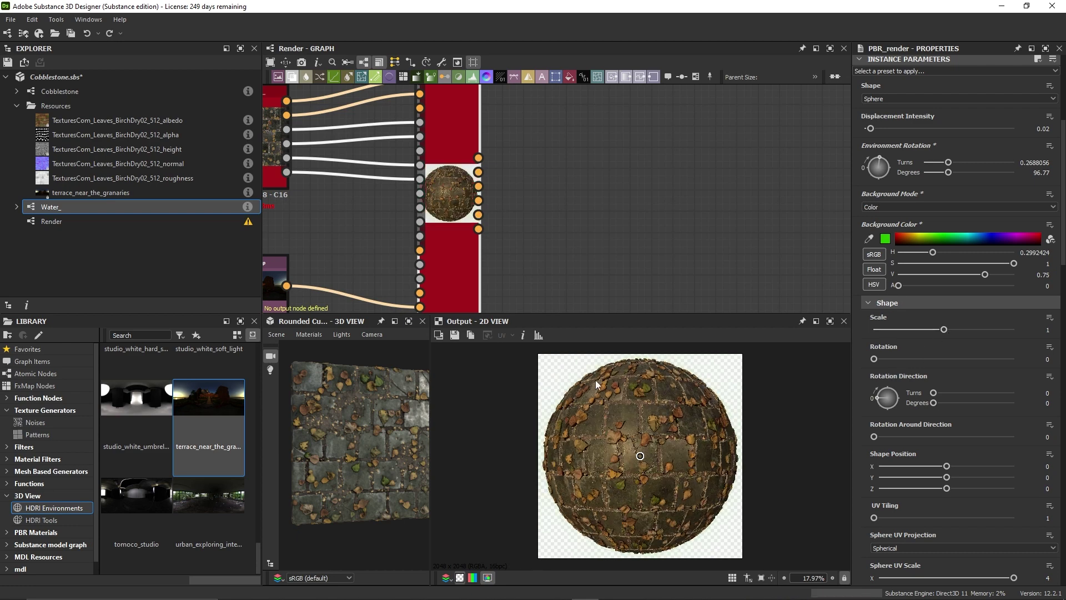
pyautogui.scroll(-2, 906, 377)
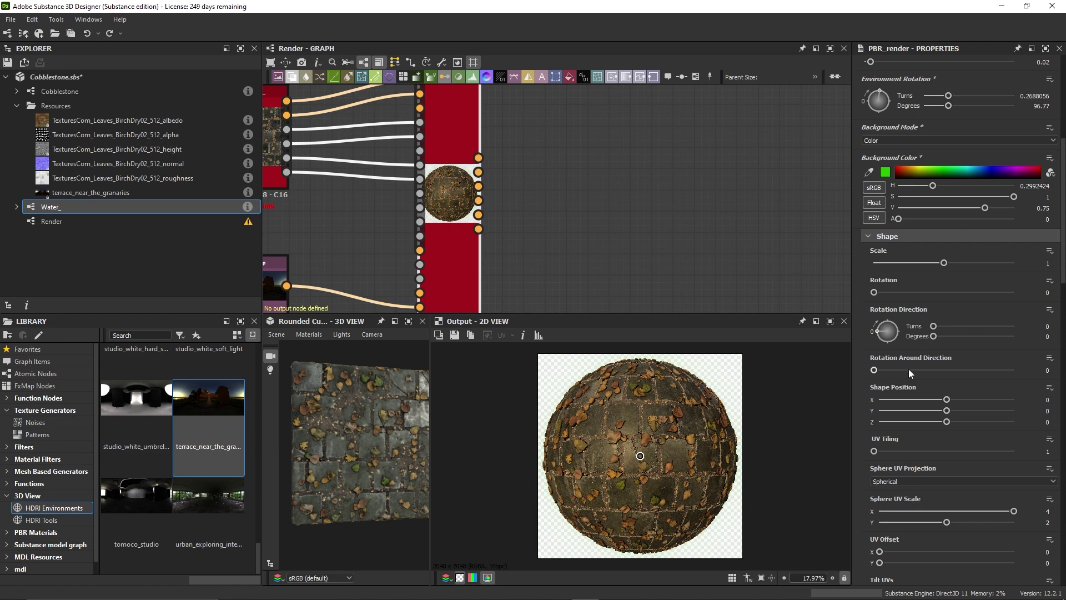
pyautogui.scroll(-1, 910, 361)
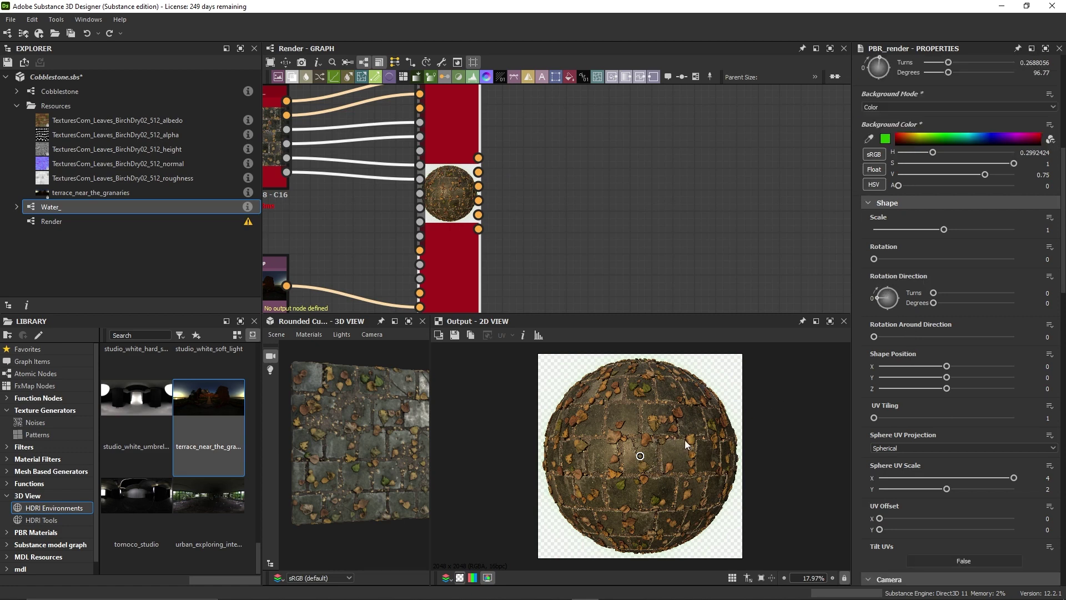
pyautogui.scroll(-1, 923, 344)
pyautogui.scroll(-1, 921, 336)
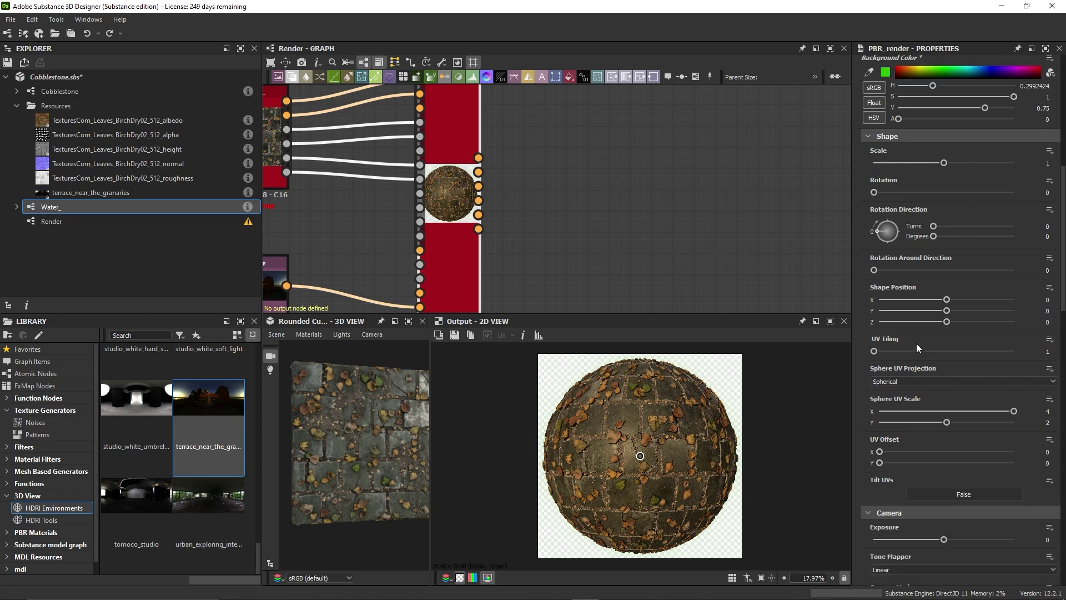
pyautogui.scroll(-1, 911, 350)
# Set the sphere's UV Tiling to 1.5.
pyautogui.doubleClick(1048, 318)
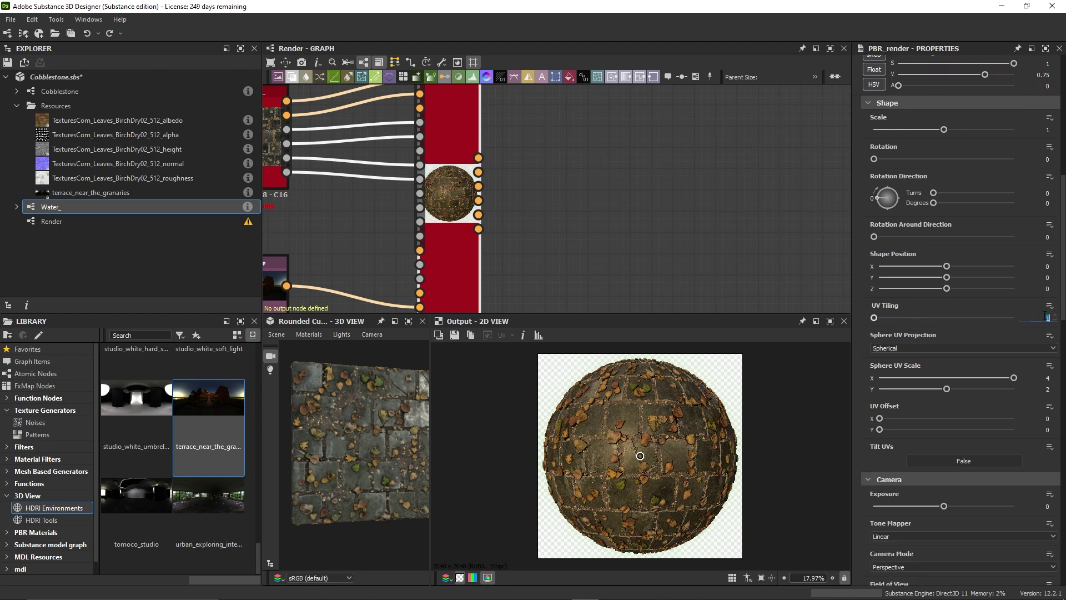
pyautogui.write('2')
pyautogui.press('Return')
pyautogui.scroll(3, 634, 453)
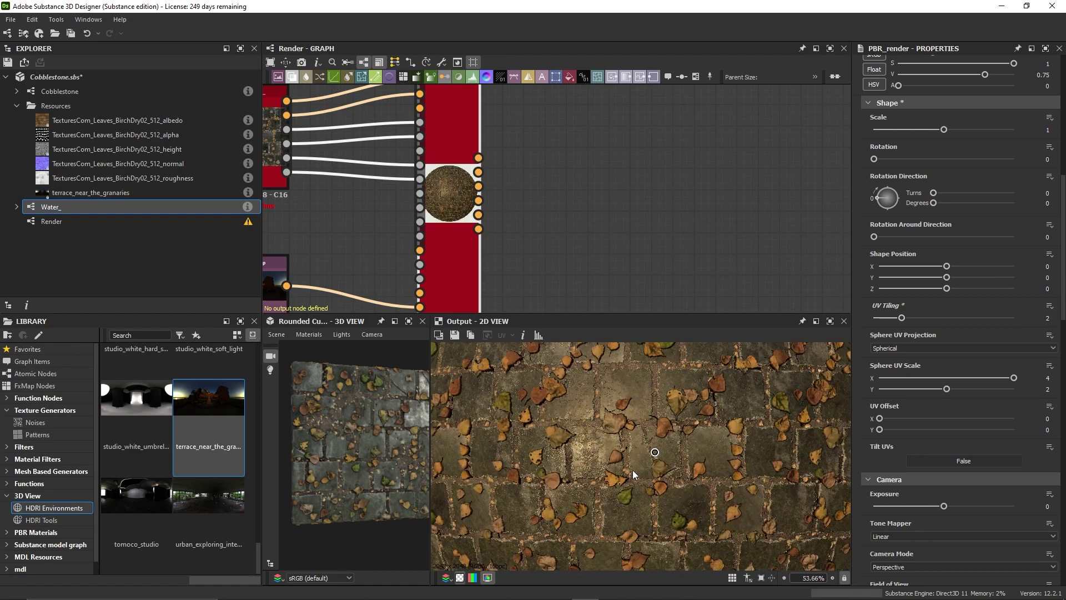
pyautogui.scroll(-4, 631, 470)
pyautogui.scroll(-1, 630, 471)
pyautogui.scroll(-2, 682, 474)
pyautogui.scroll(5, 682, 474)
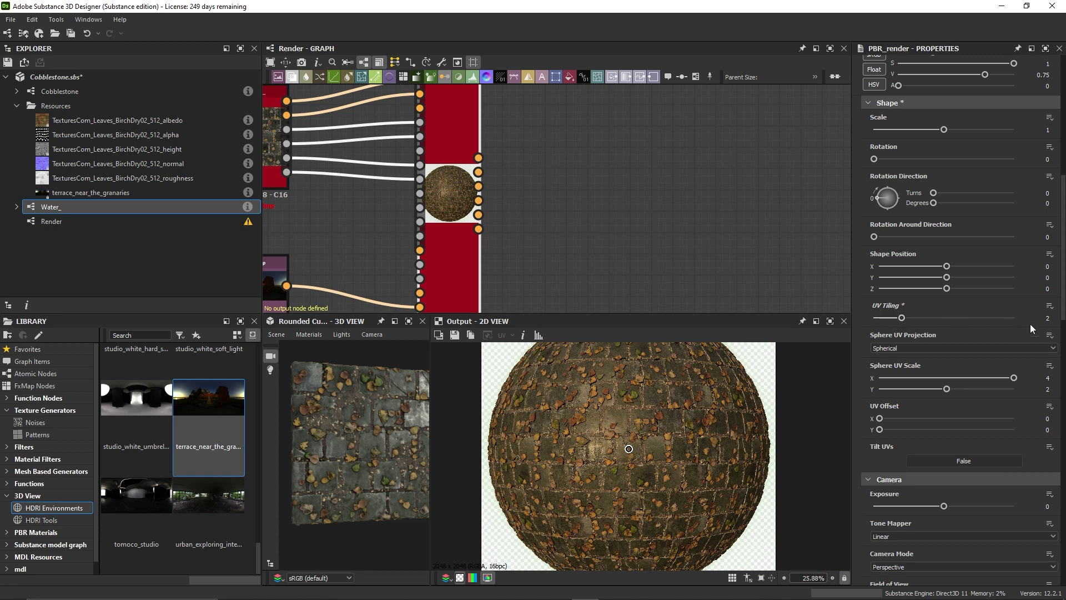
pyautogui.write('.5')
pyautogui.press('Return')
pyautogui.scroll(-2, 661, 453)
pyautogui.scroll(1, 657, 459)
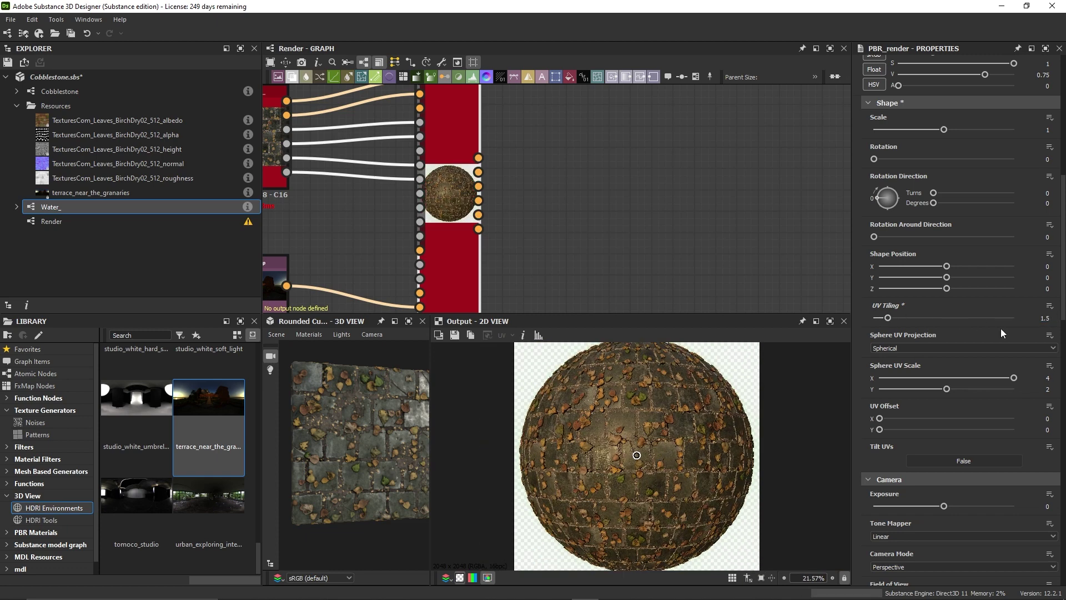
pyautogui.scroll(-2, 933, 359)
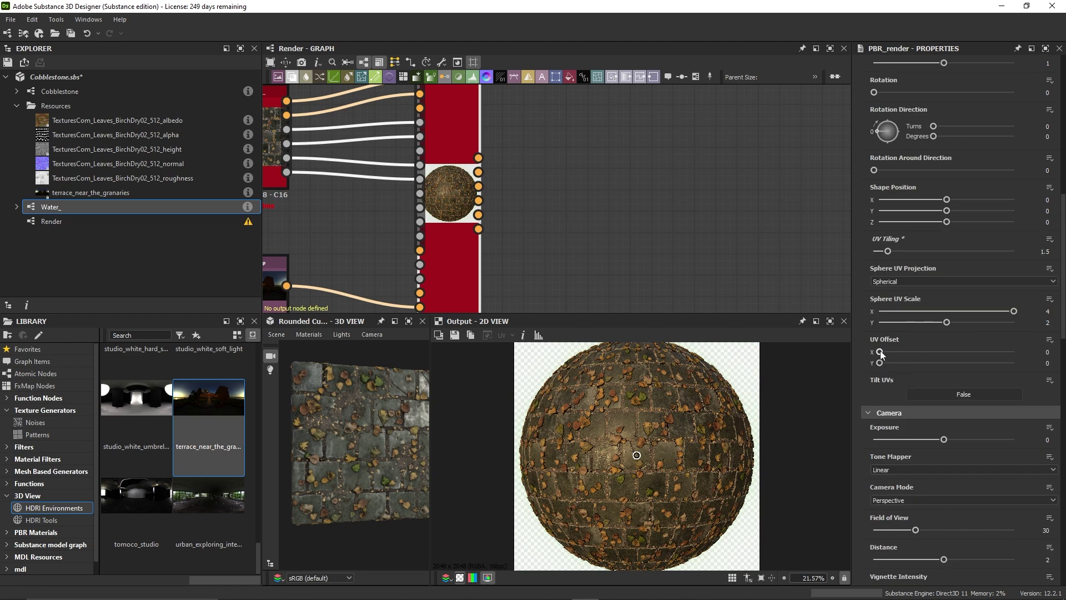
# Test the UV Offset X slider, leaving the horizontal offset at zero.
pyautogui.moveTo(880, 352); pyautogui.dragTo(903, 352)
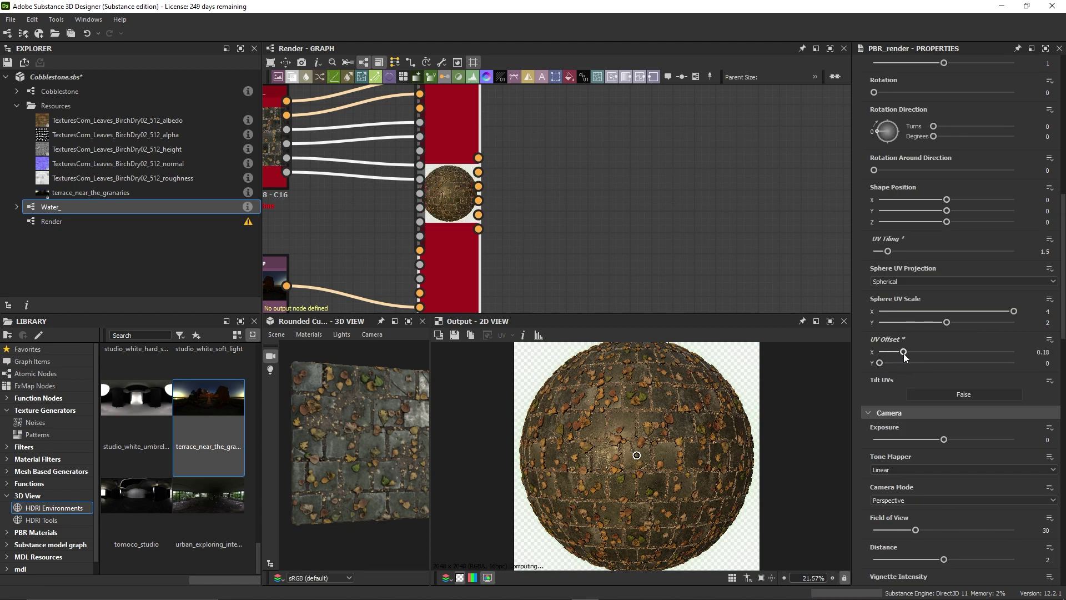
pyautogui.moveTo(904, 353); pyautogui.dragTo(875, 352)
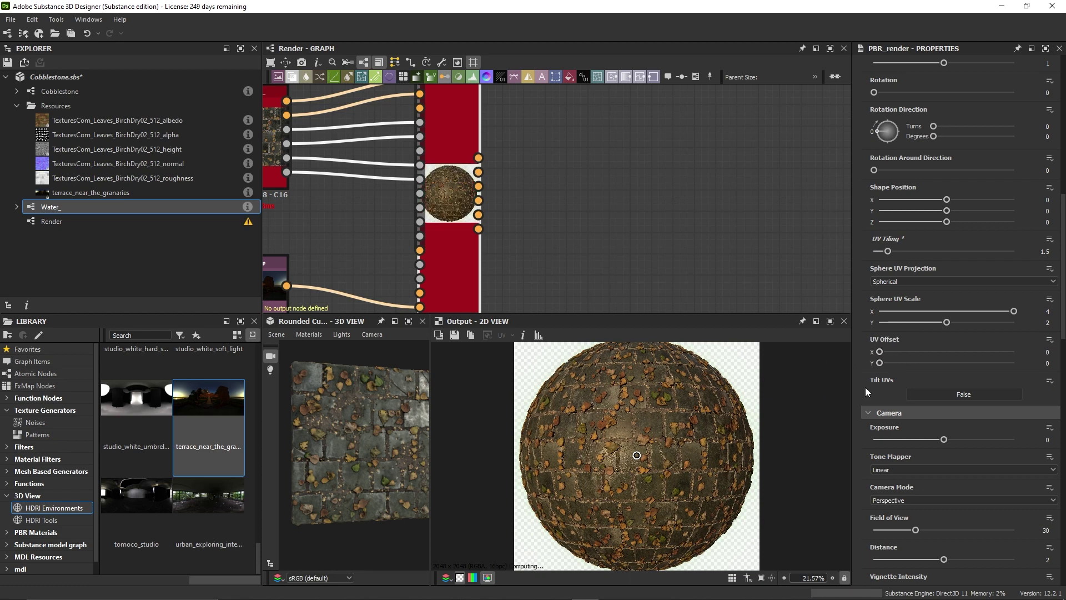
pyautogui.scroll(-2, 912, 366)
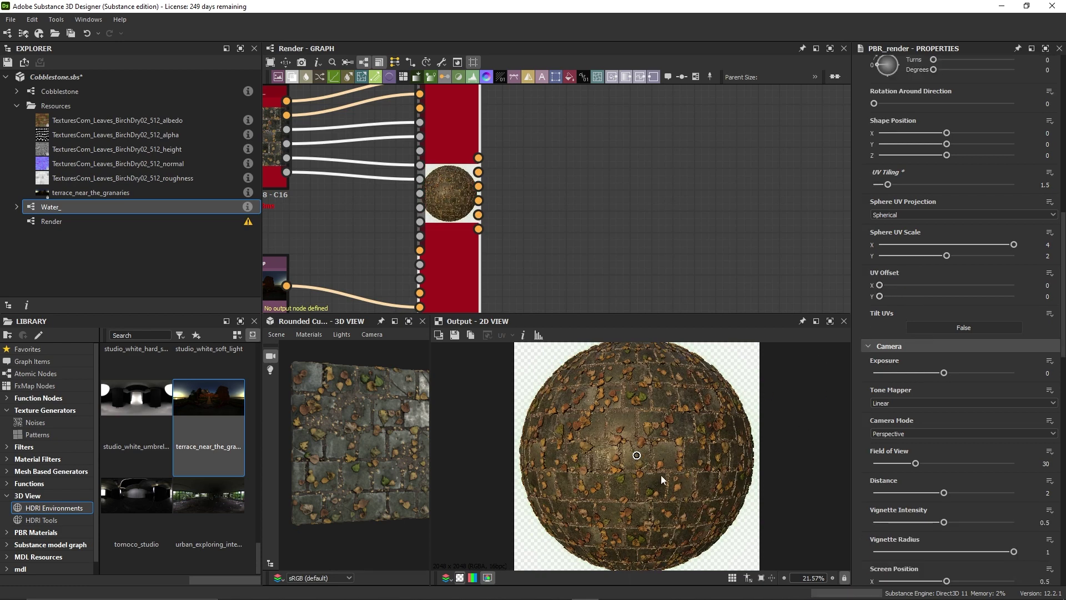
pyautogui.scroll(-2, 661, 476)
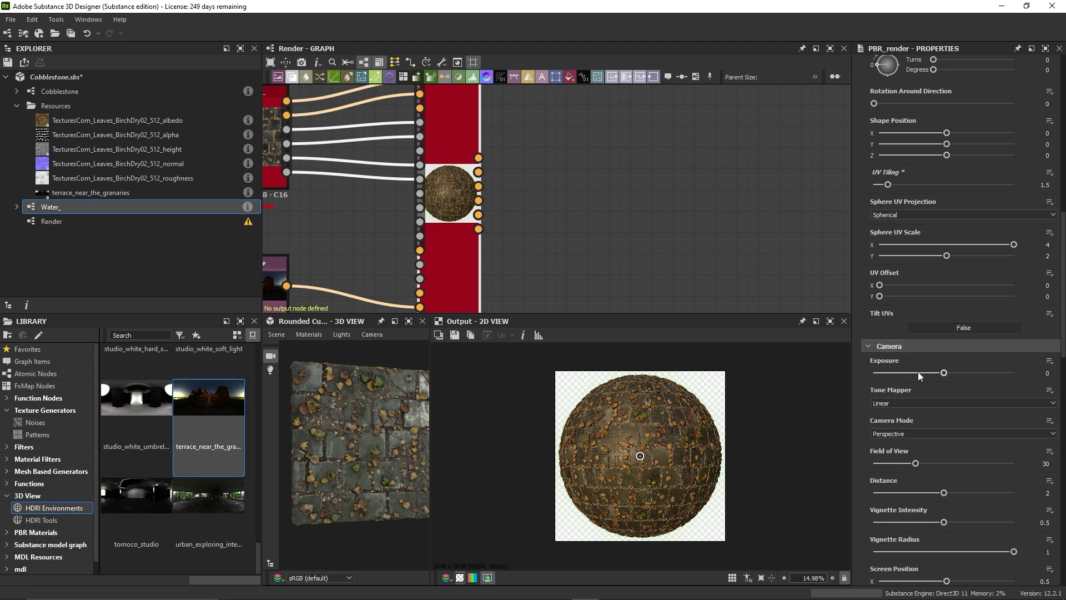
# Raise the render exposure to 0.84 and apply Filmic Hejl tone mapping.
pyautogui.moveTo(950, 372)
pyautogui.mouseDown()
pyautogui.moveTo(973, 376)
pyautogui.moveTo(959, 375)
pyautogui.mouseUp()
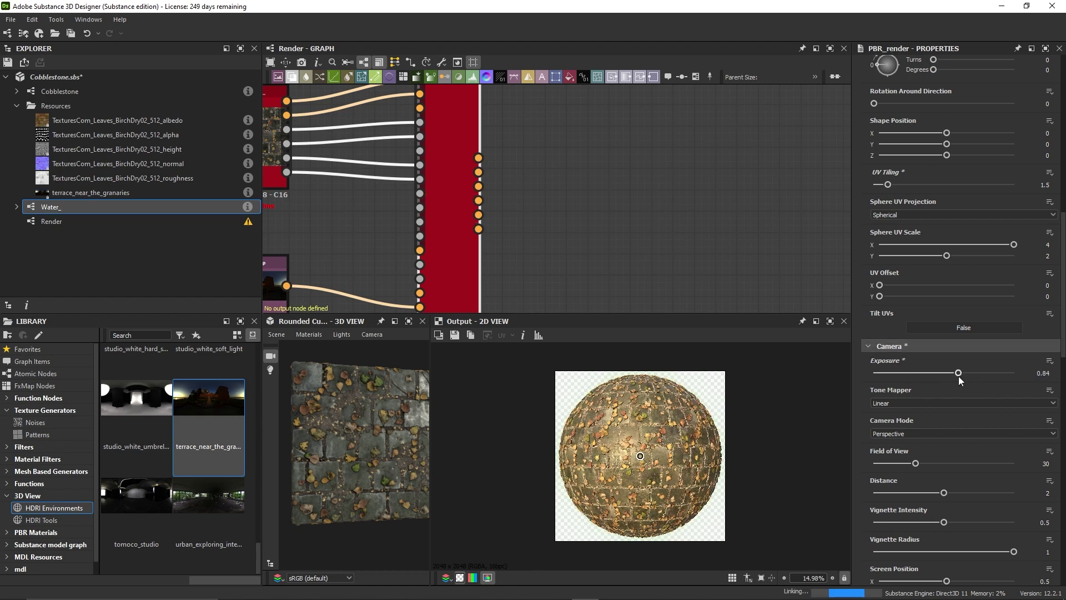
pyautogui.click(895, 403)
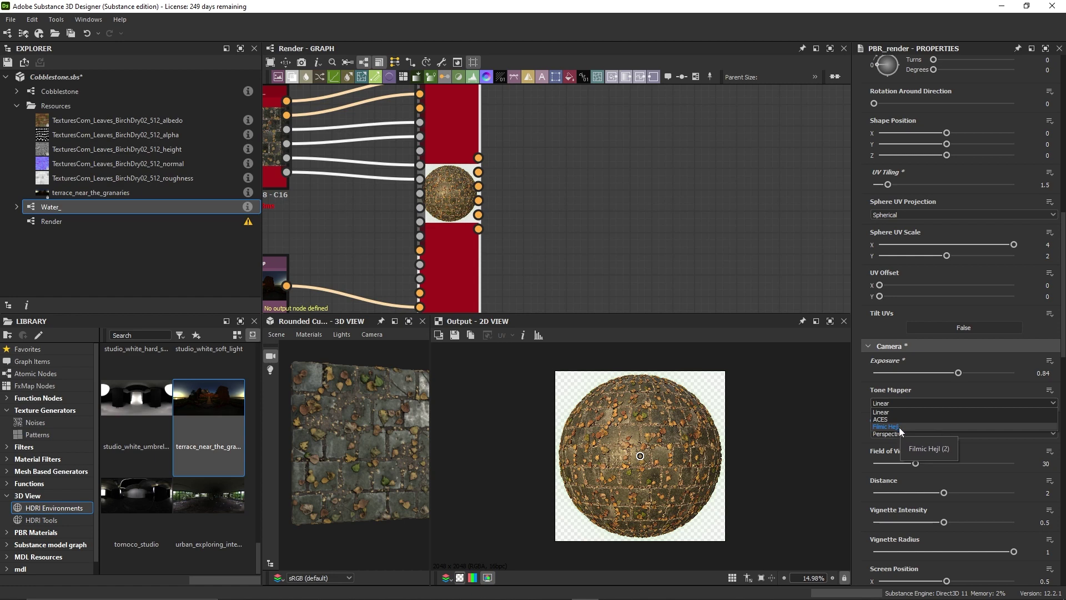
pyautogui.click(907, 426)
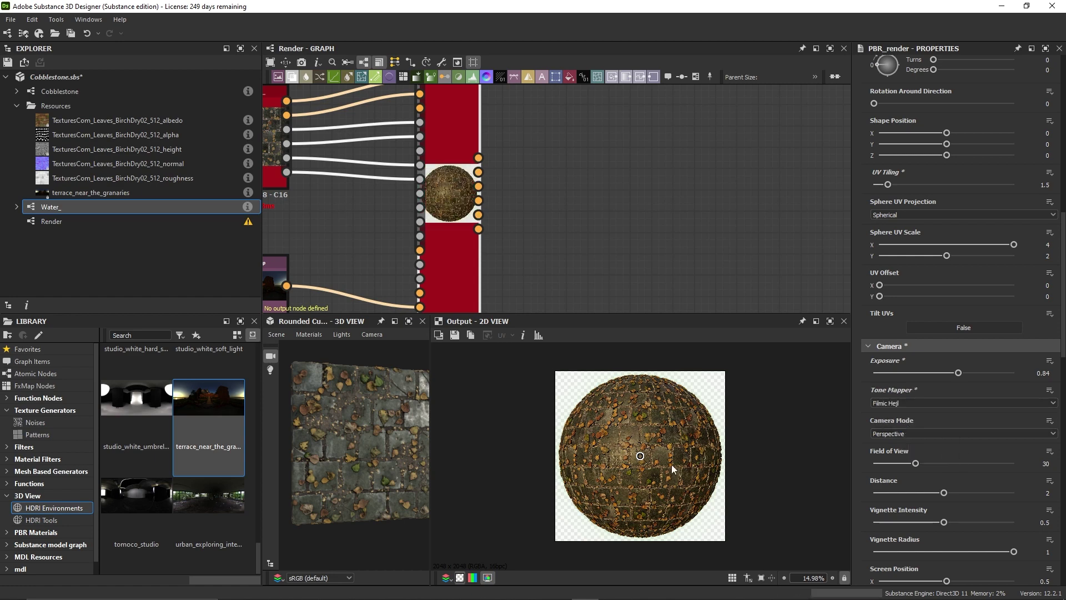
pyautogui.scroll(3, 668, 463)
pyautogui.scroll(-2, 666, 462)
pyautogui.scroll(-1, 919, 412)
pyautogui.scroll(-2, 916, 420)
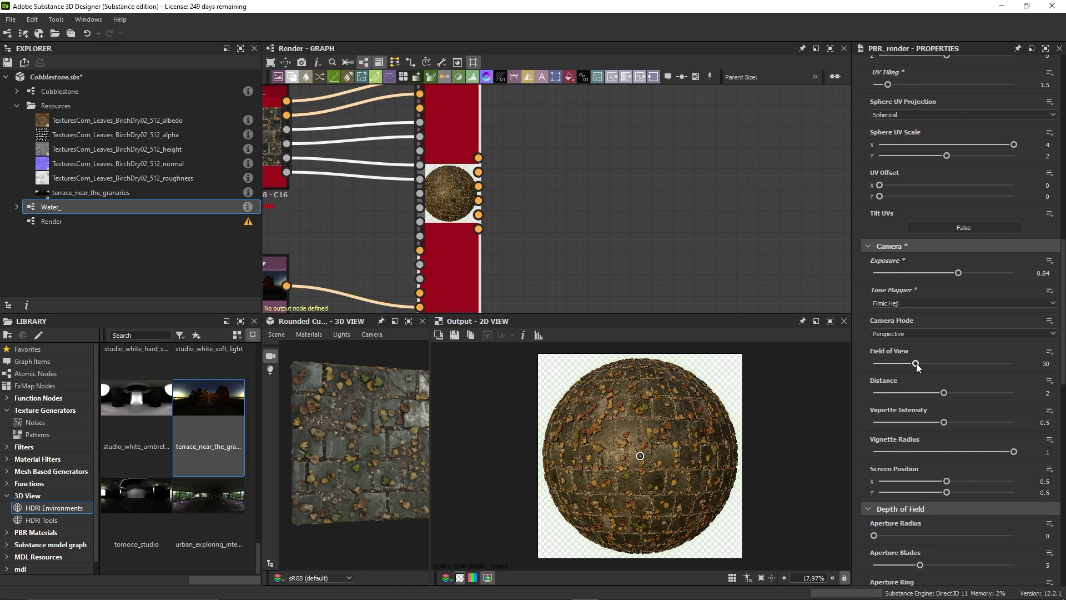
# Try a wider camera Field of View, then undo it.
pyautogui.moveTo(916, 364)
pyautogui.mouseDown()
pyautogui.moveTo(952, 365)
pyautogui.moveTo(921, 368)
pyautogui.mouseUp()
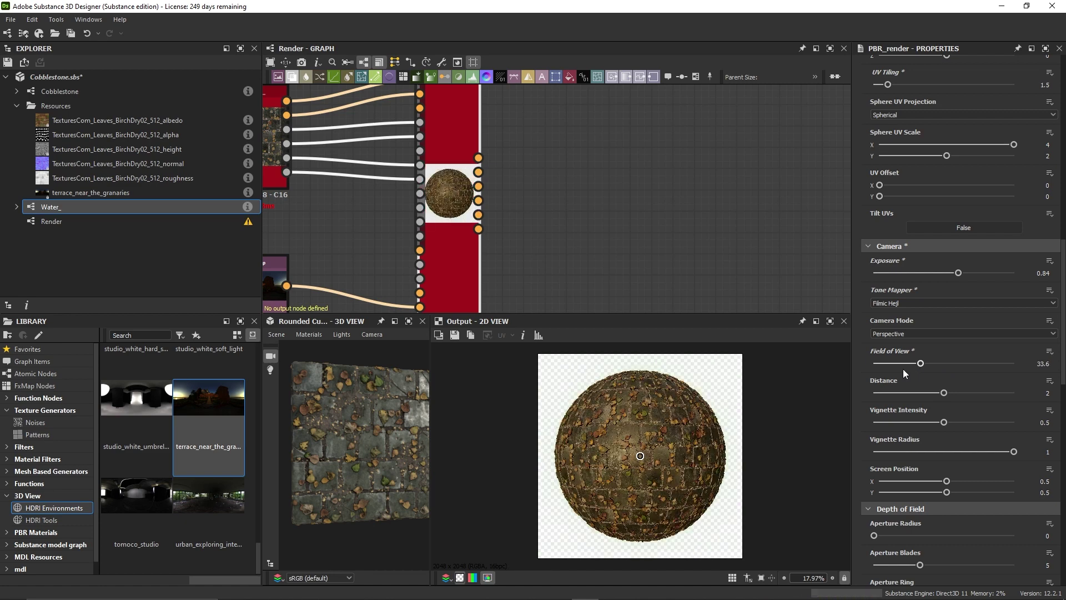
pyautogui.hotkey('ctrl', 'z')
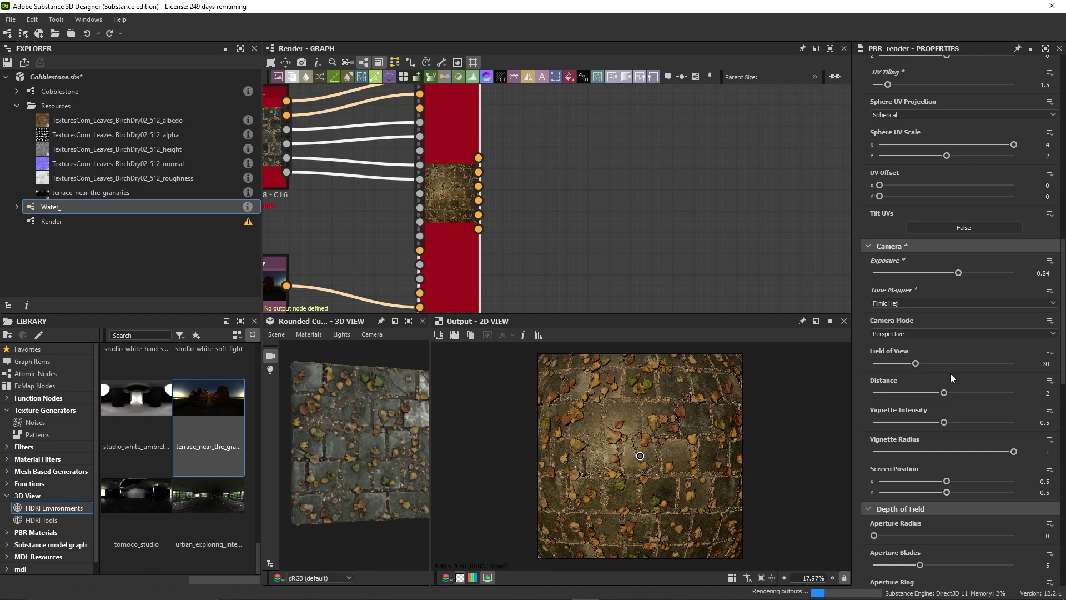
pyautogui.scroll(-1, 893, 394)
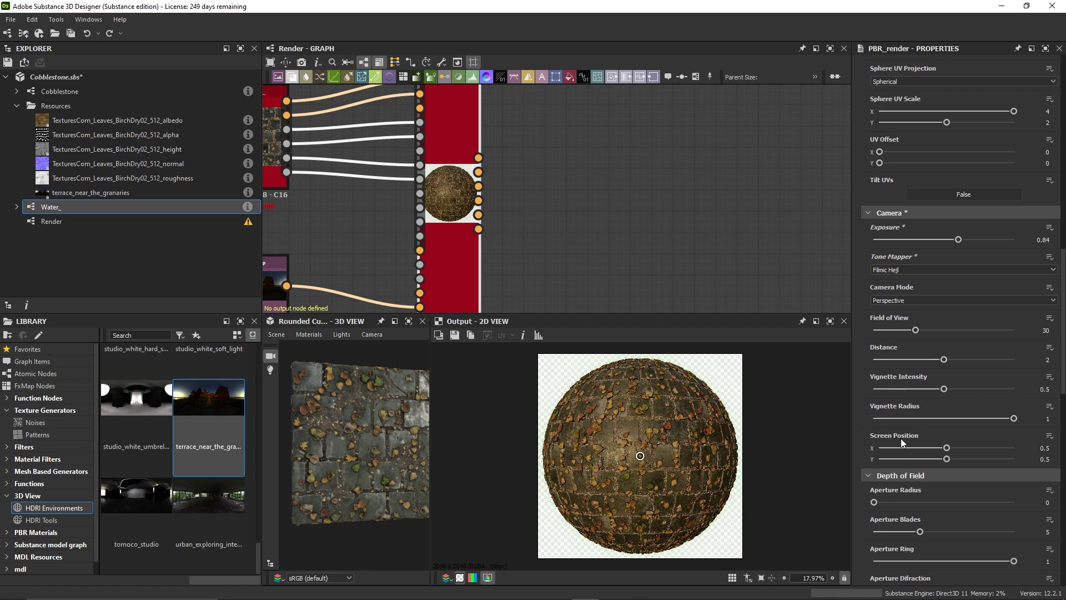
pyautogui.scroll(5, 948, 401)
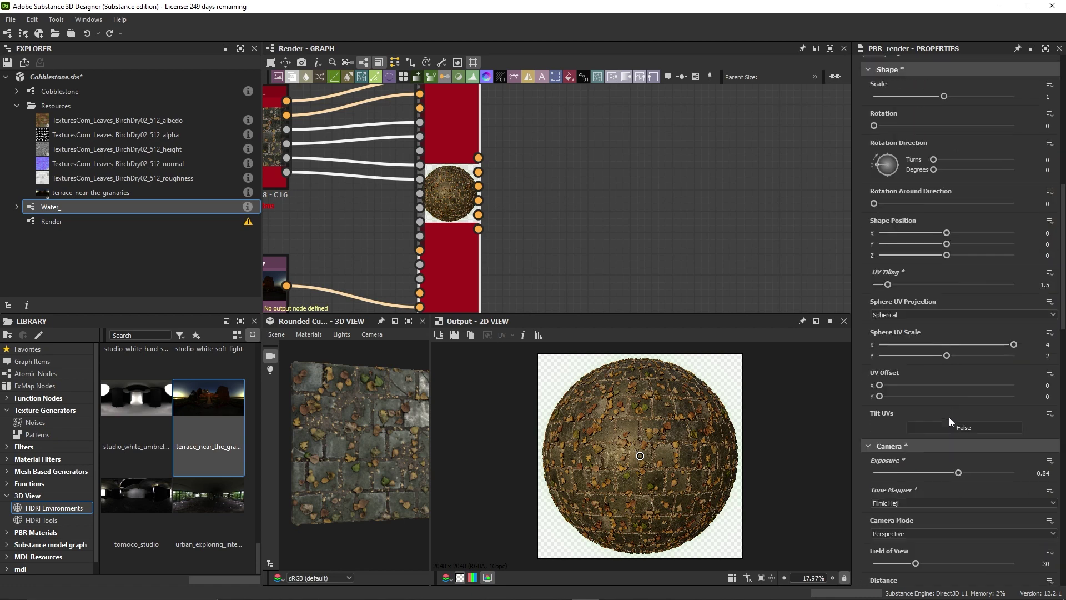
pyautogui.scroll(5, 948, 417)
pyautogui.scroll(5, 954, 420)
# Switch the Instance Parameters Shape to Plane.
pyautogui.click(926, 233)
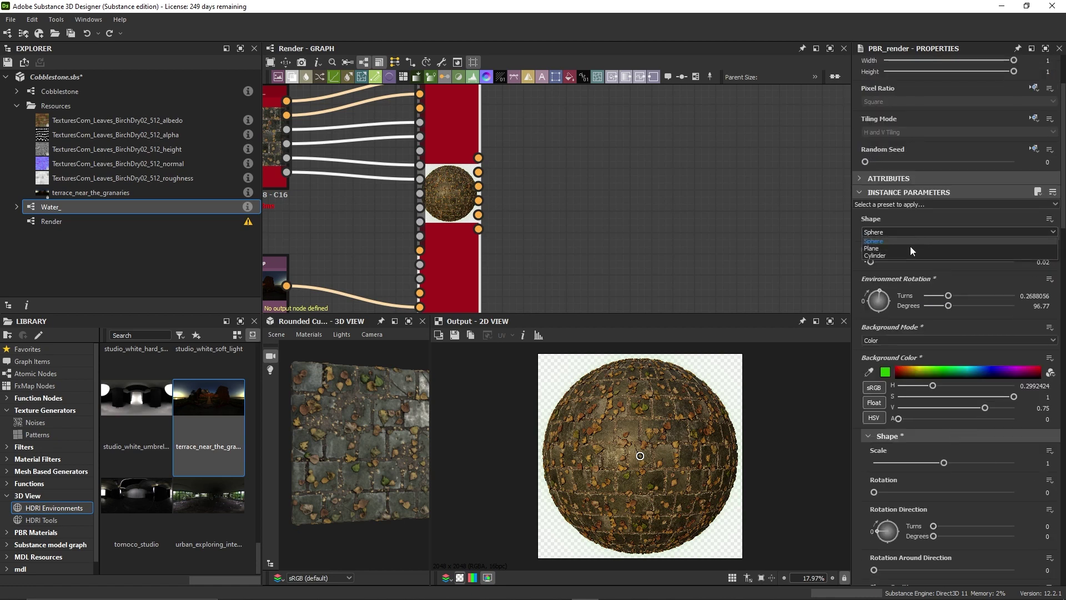
pyautogui.click(898, 249)
pyautogui.scroll(-9, 926, 422)
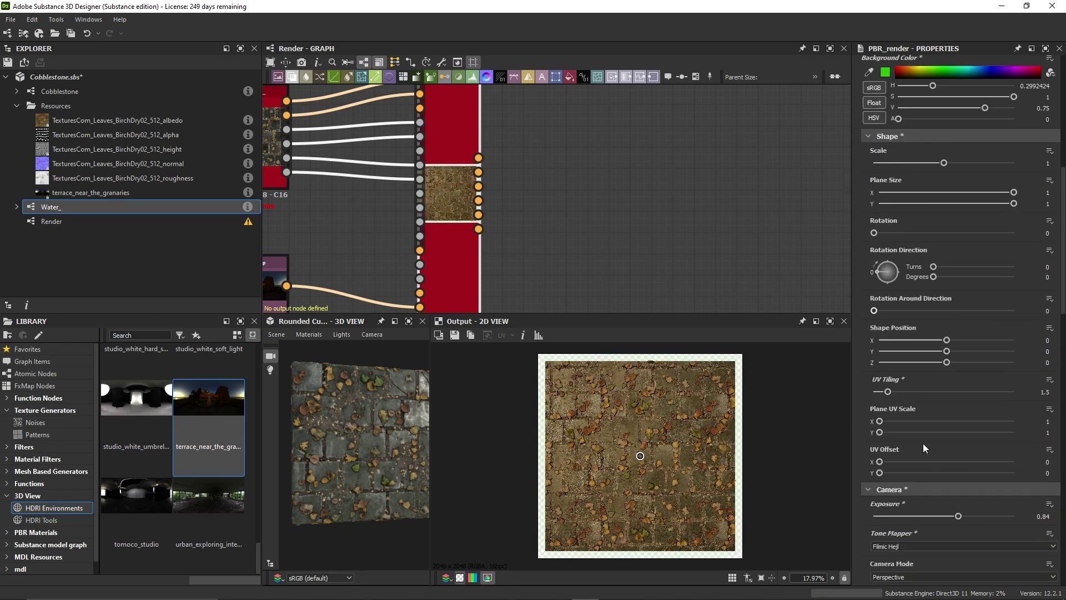
pyautogui.scroll(-3, 923, 441)
pyautogui.scroll(-2, 925, 439)
pyautogui.scroll(-2, 926, 436)
pyautogui.scroll(1, 925, 422)
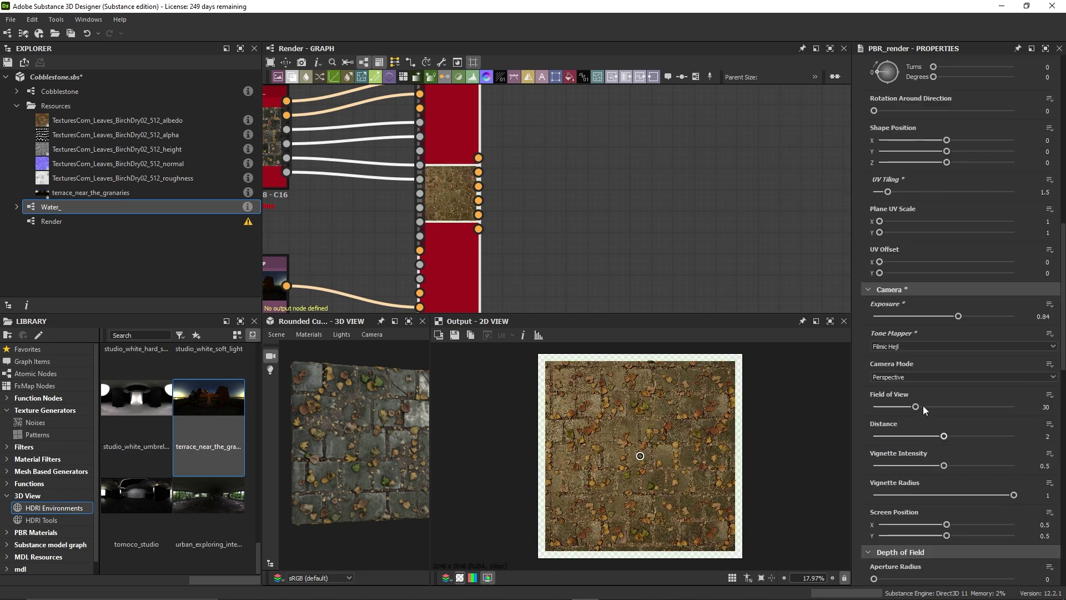
pyautogui.scroll(-1, 923, 406)
# Adjust the Vignette Intensity on the render.
pyautogui.moveTo(944, 432)
pyautogui.mouseDown()
pyautogui.moveTo(1008, 434)
pyautogui.moveTo(939, 461)
pyautogui.moveTo(1014, 461)
pyautogui.moveTo(944, 432)
pyautogui.mouseUp()
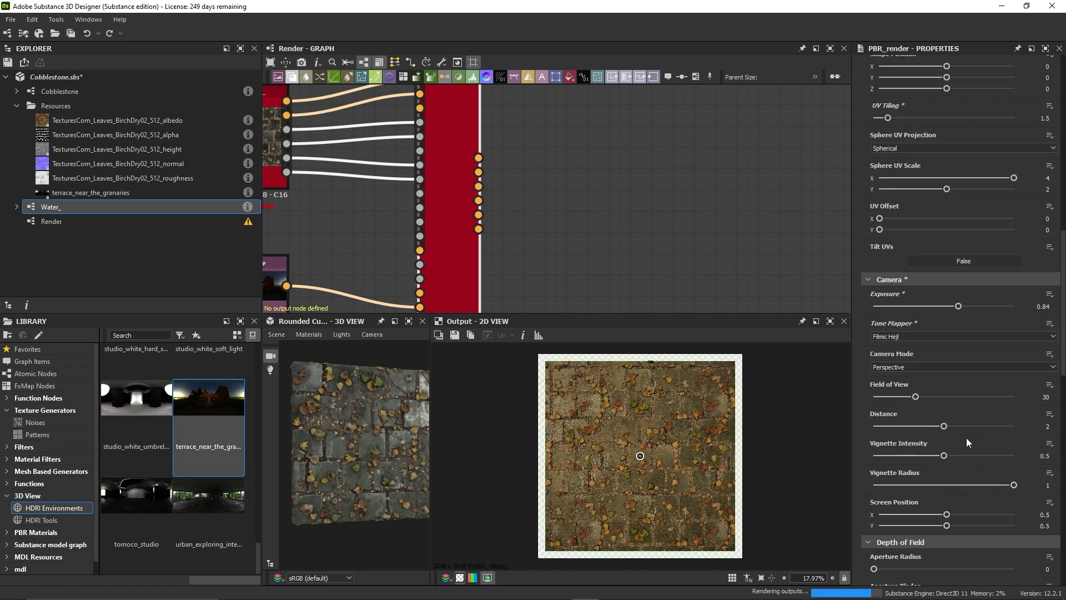
pyautogui.scroll(-2, 963, 440)
pyautogui.scroll(-2, 950, 444)
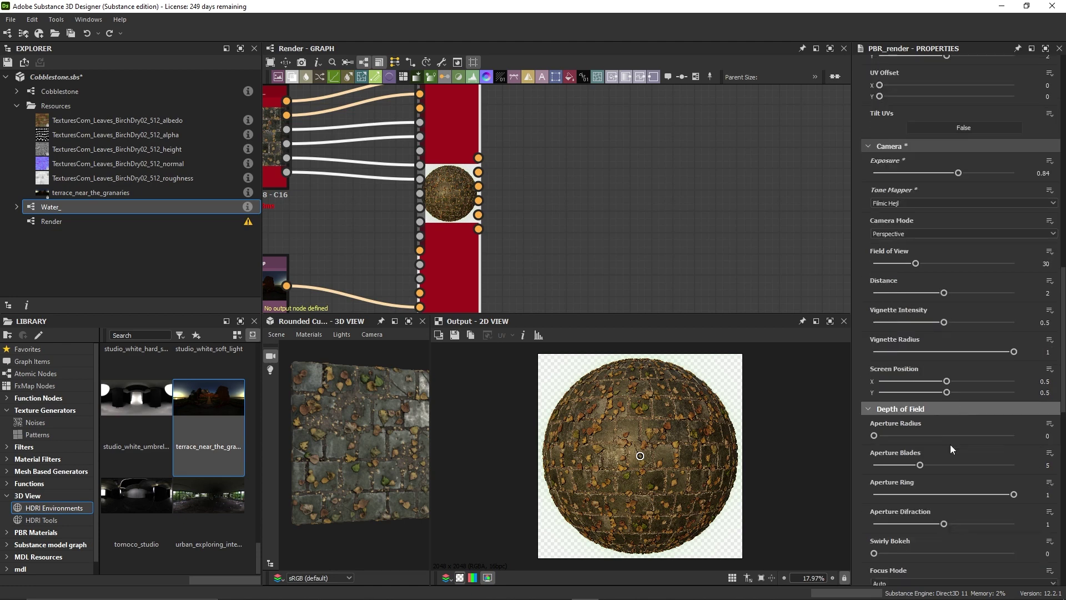
pyautogui.scroll(-2, 948, 445)
# Raise the Aperture Radius to add depth-of-field blur.
pyautogui.scroll(-2, 938, 464)
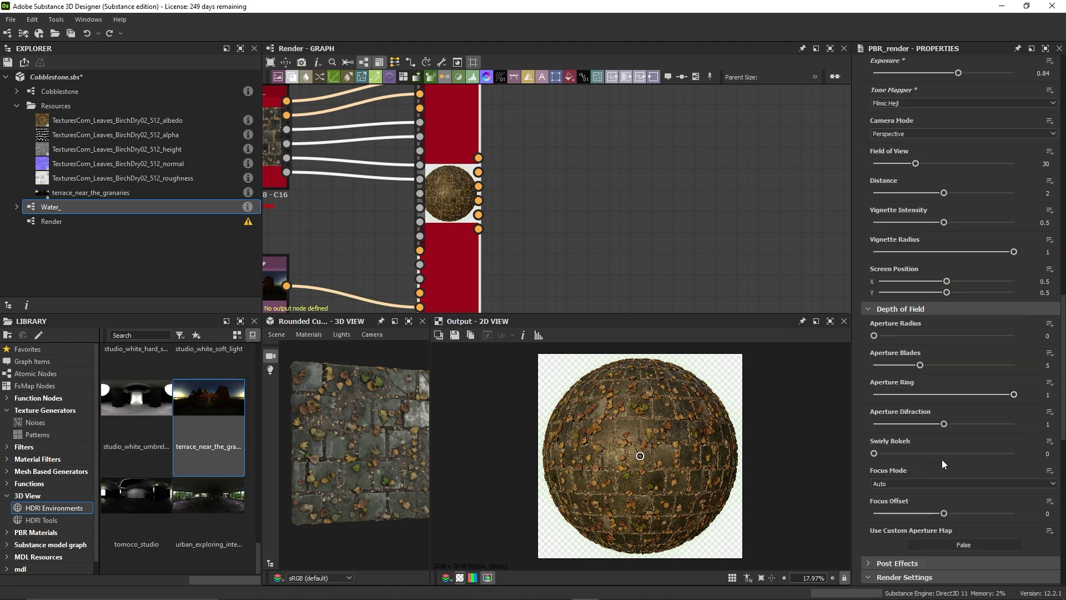
pyautogui.scroll(2, 691, 437)
pyautogui.scroll(1, 691, 437)
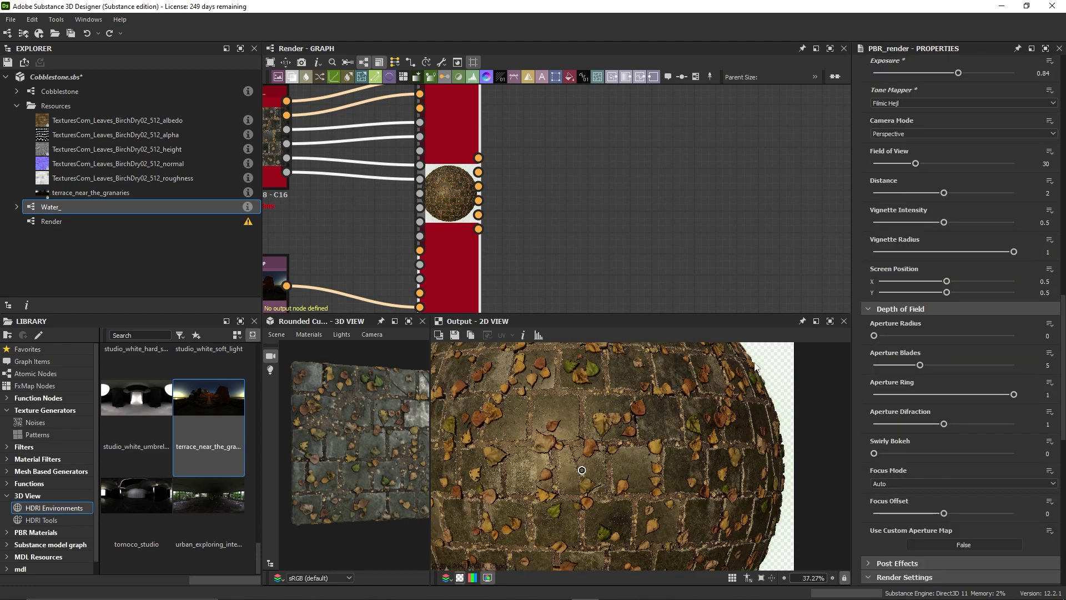
pyautogui.scroll(-4, 707, 426)
pyautogui.scroll(1, 672, 435)
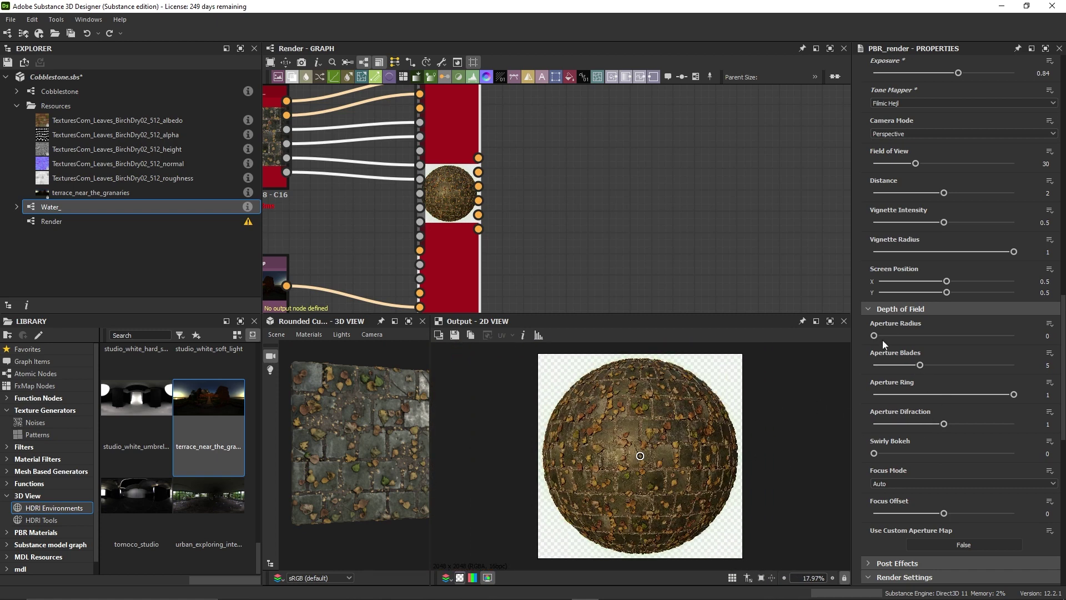
pyautogui.moveTo(875, 336); pyautogui.dragTo(933, 335)
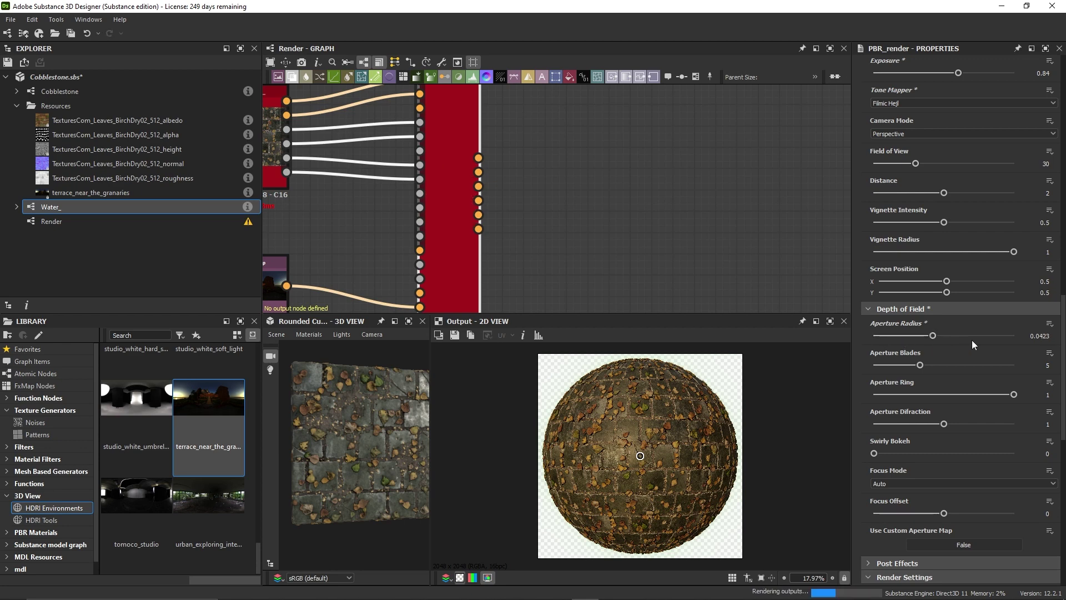
pyautogui.scroll(2, 710, 405)
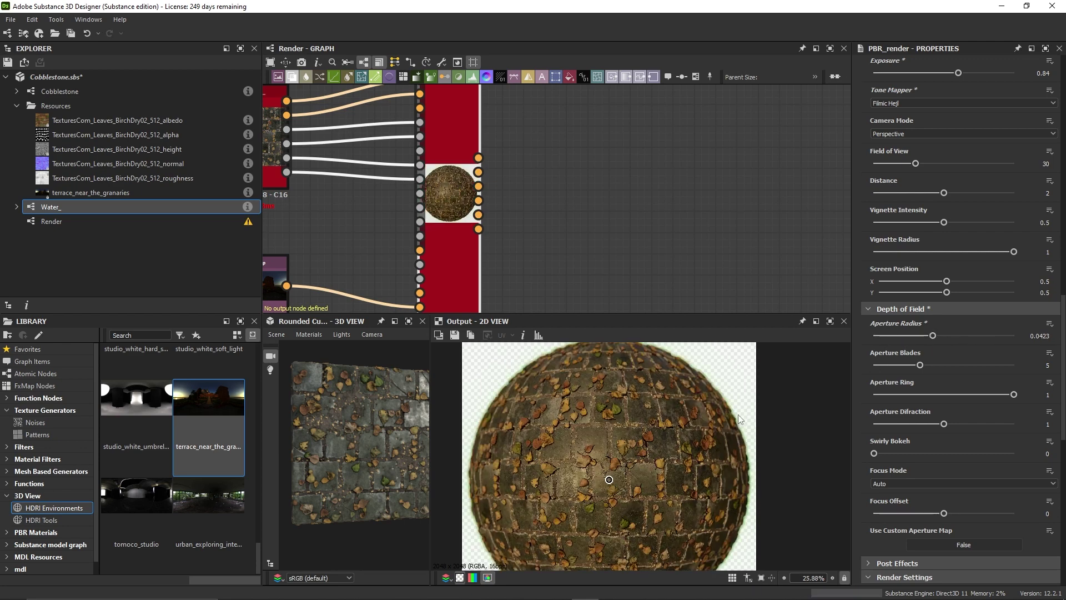
pyautogui.scroll(-2, 667, 448)
pyautogui.scroll(1, 668, 448)
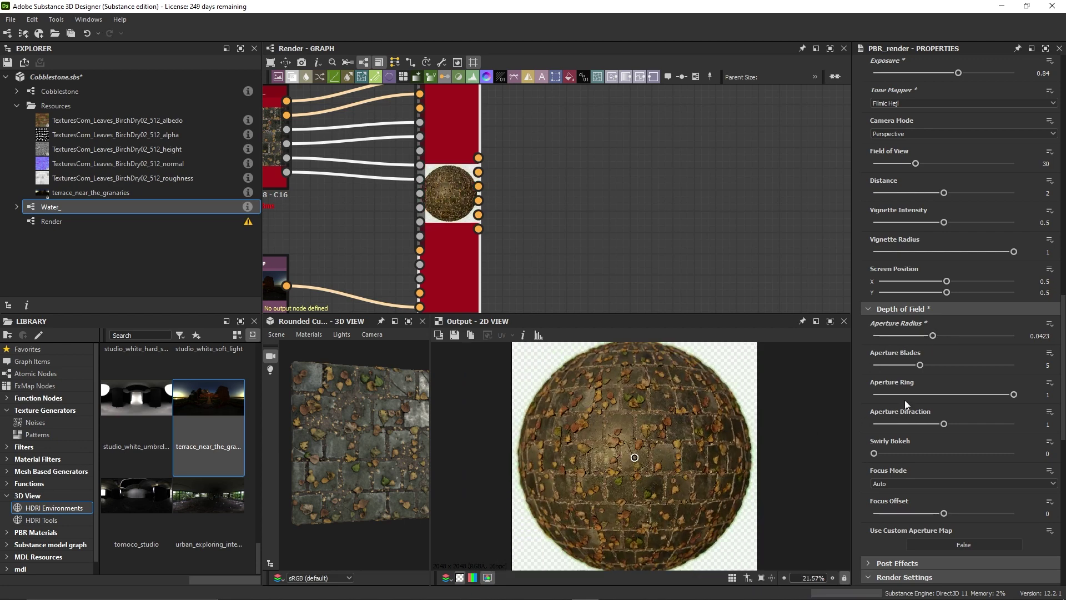
# Try Point focus at the sphere's upper right, then return Focus Mode to Auto.
pyautogui.click(891, 485)
pyautogui.click(887, 496)
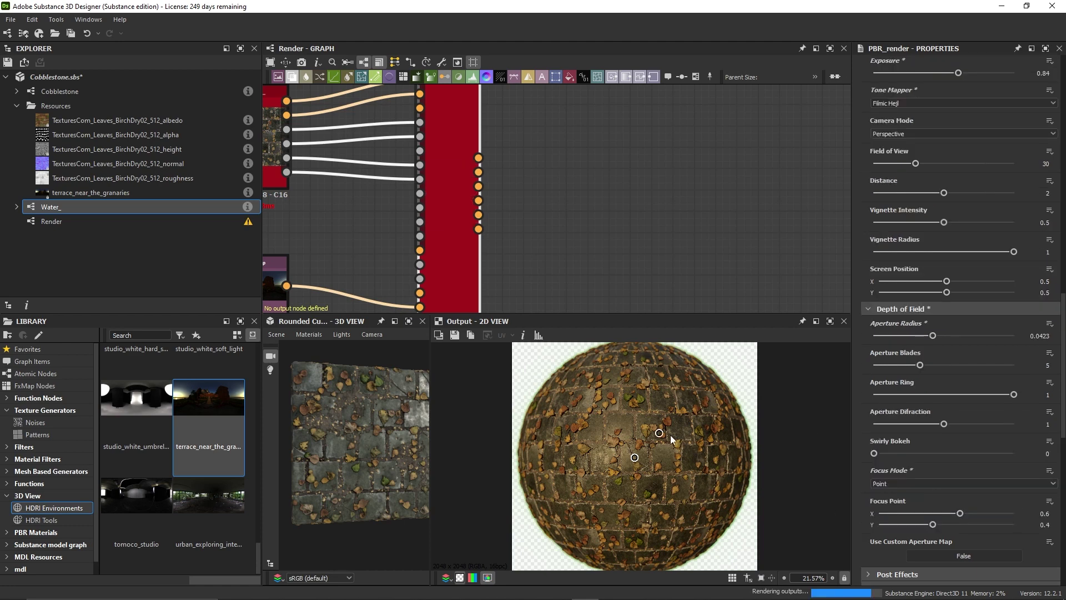
pyautogui.moveTo(660, 433); pyautogui.dragTo(715, 393)
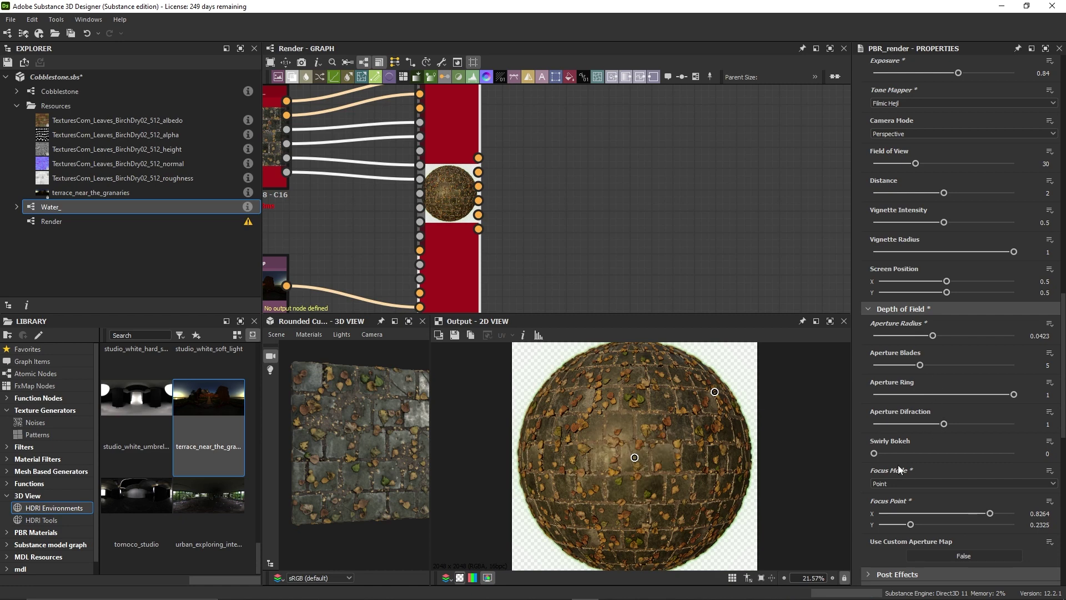
pyautogui.click(892, 483)
pyautogui.click(886, 496)
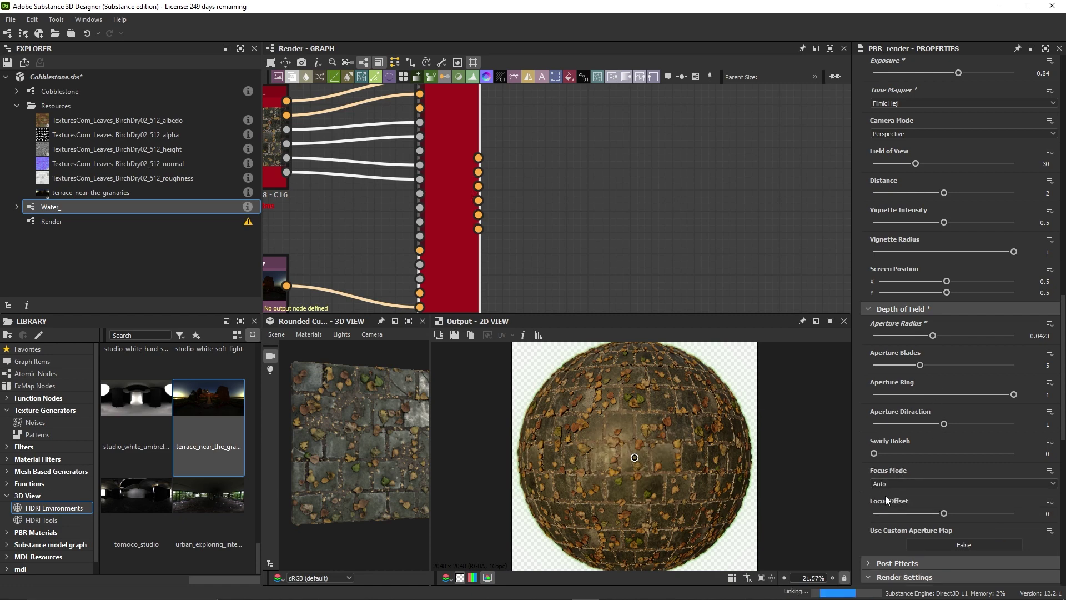
# Lower the Aperture Radius to about 0.02.
pyautogui.scroll(3, 641, 474)
pyautogui.scroll(-2, 640, 474)
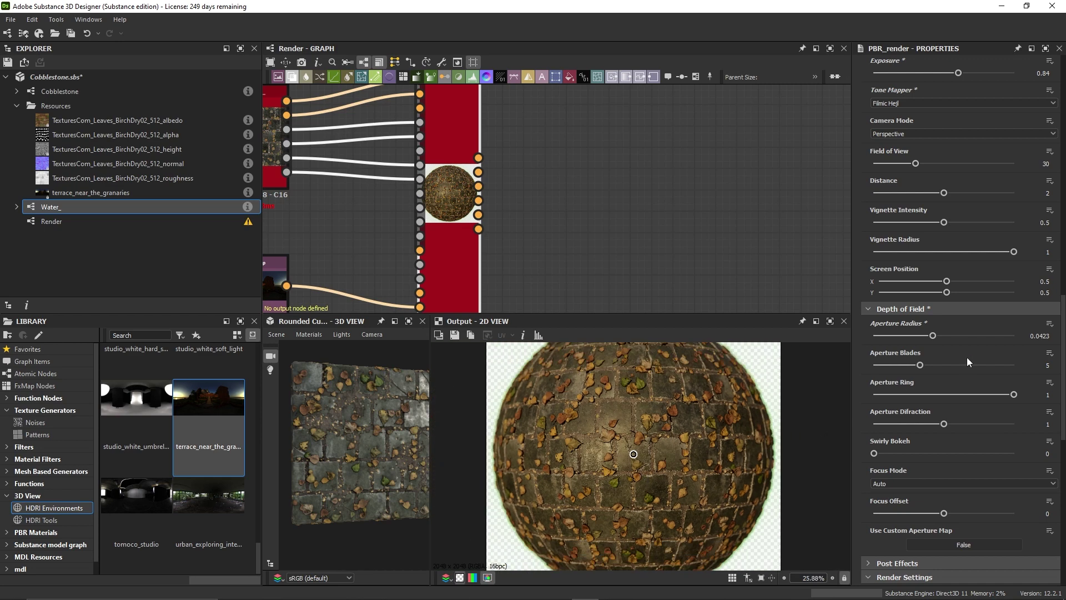
pyautogui.moveTo(932, 335); pyautogui.dragTo(902, 336)
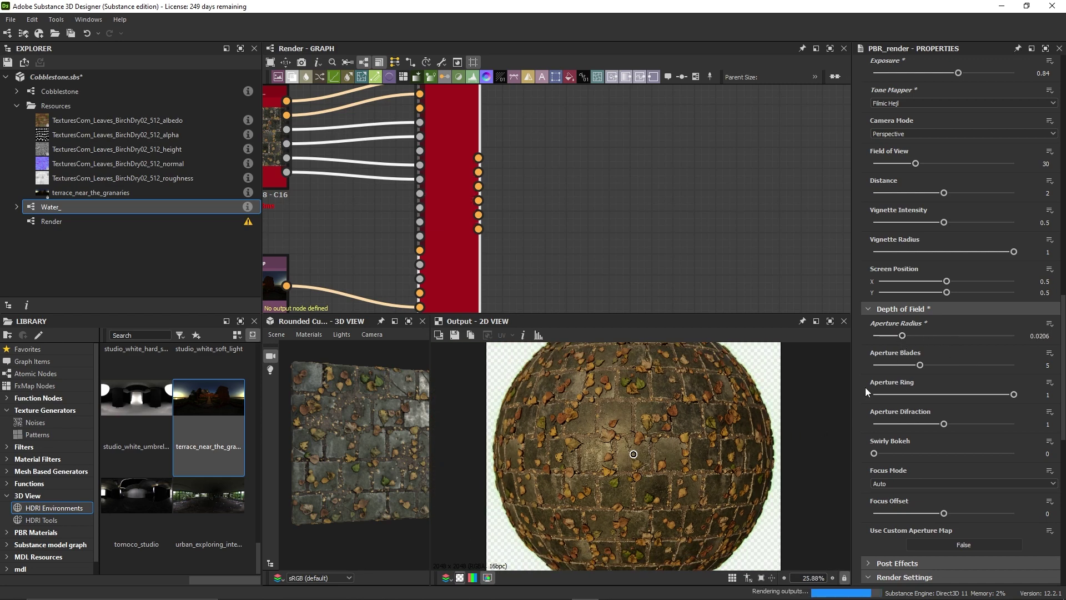
pyautogui.scroll(-3, 879, 474)
pyautogui.scroll(-2, 879, 478)
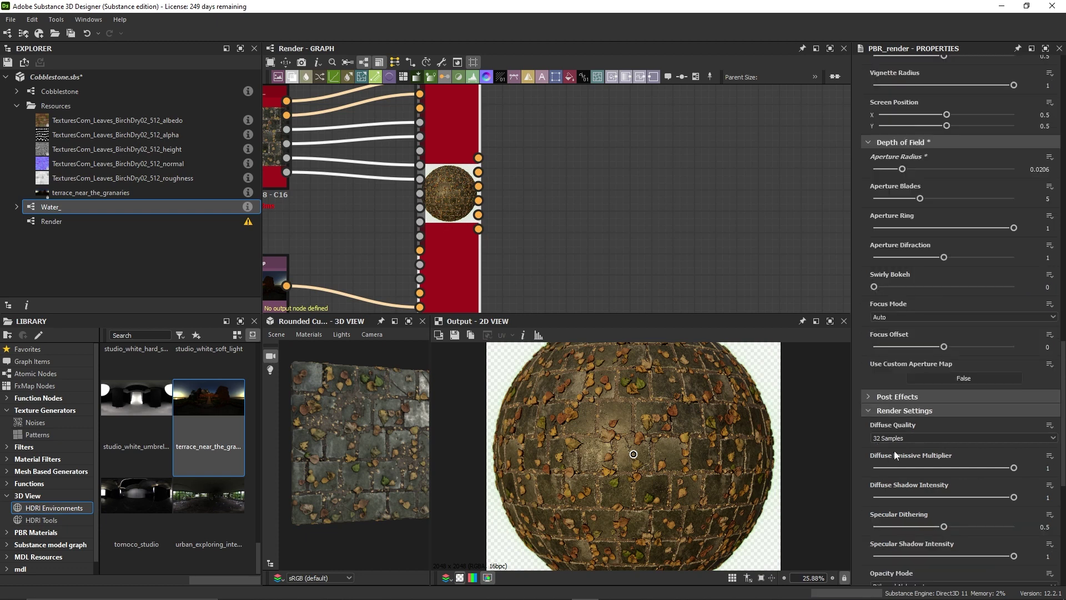
pyautogui.click(908, 439)
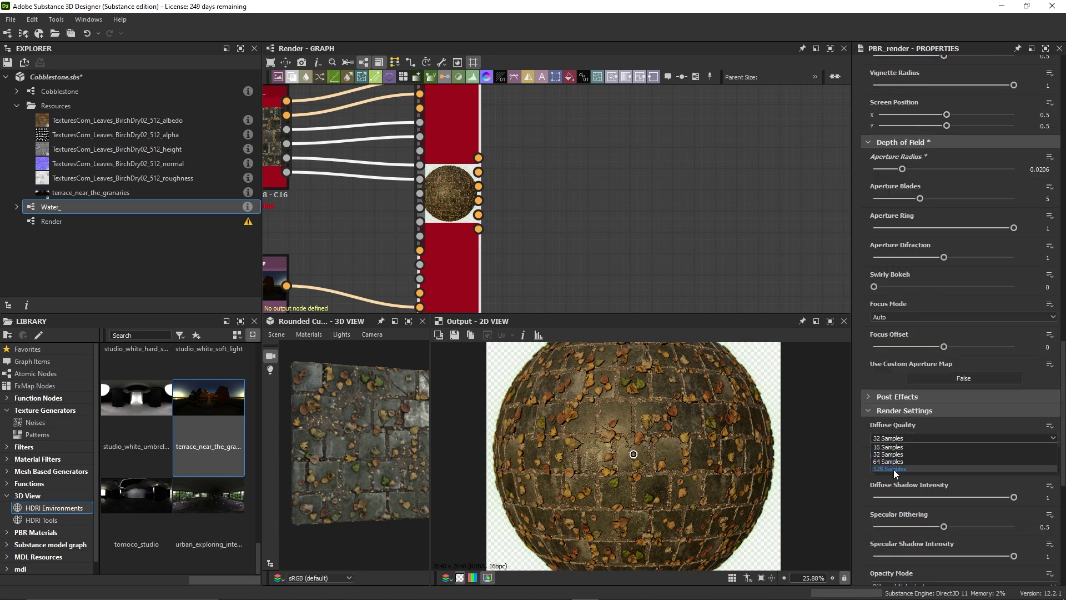
pyautogui.click(893, 469)
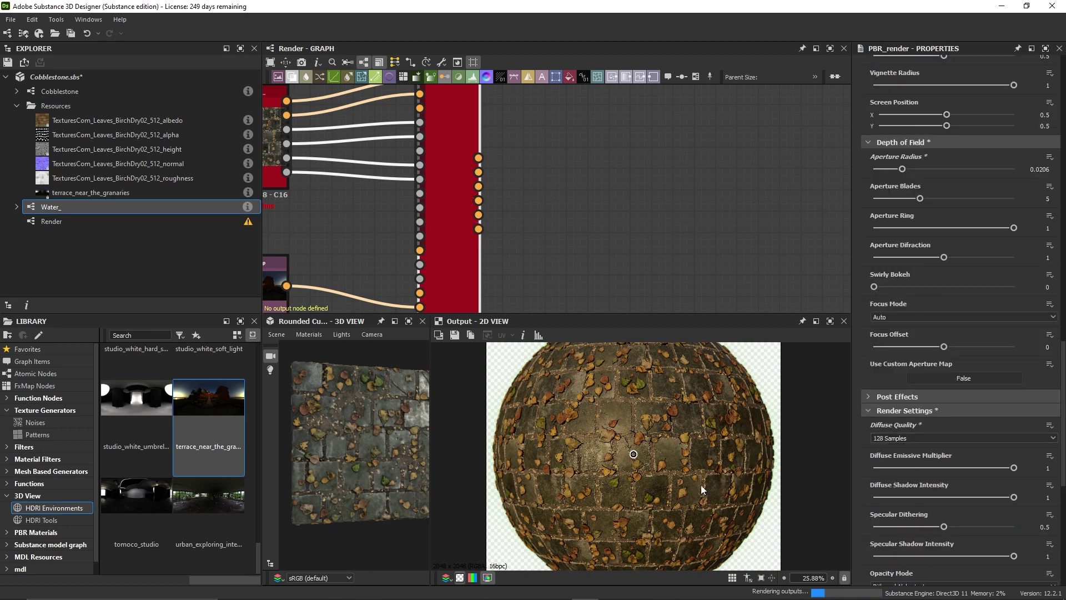
pyautogui.scroll(-3, 654, 449)
pyautogui.scroll(3, 657, 453)
pyautogui.scroll(3, 657, 453)
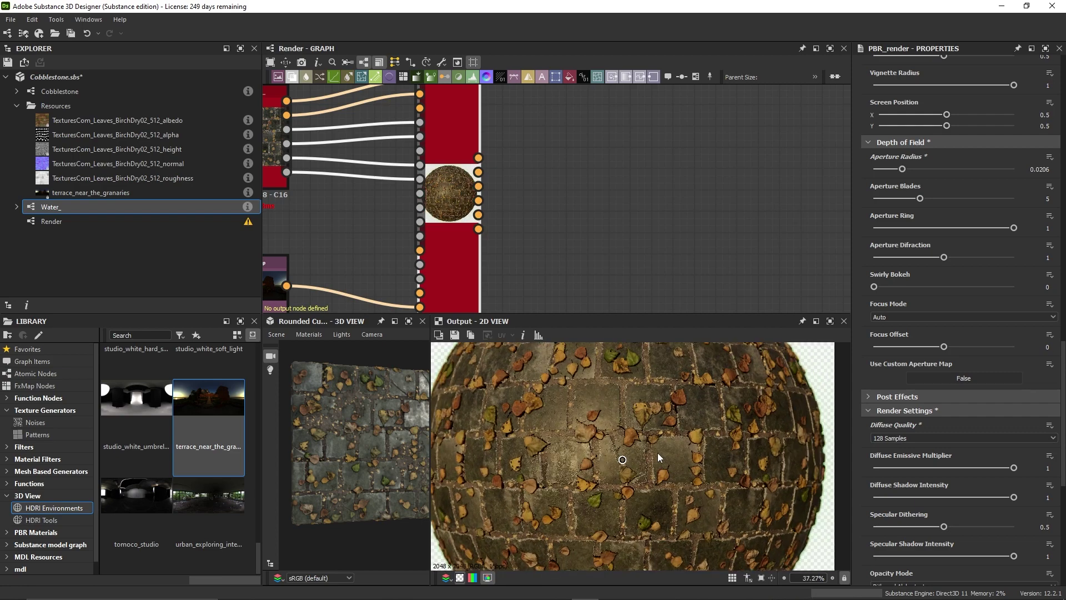
pyautogui.scroll(-3, 658, 452)
pyautogui.scroll(-1, 899, 423)
pyautogui.scroll(-2, 902, 440)
pyautogui.scroll(-1, 912, 492)
pyautogui.scroll(-1, 912, 491)
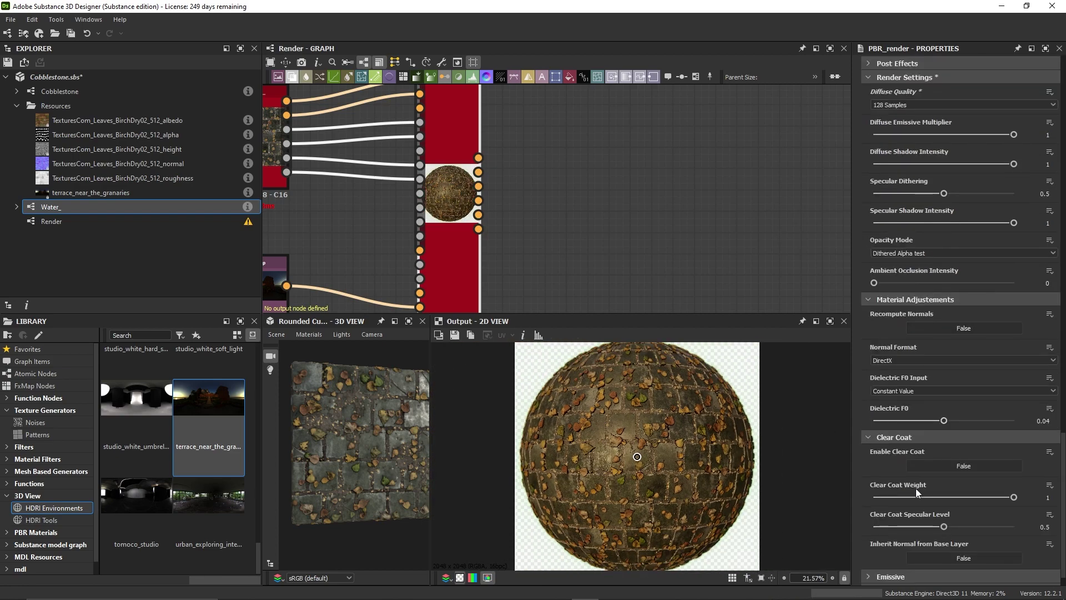
pyautogui.scroll(-1, 915, 489)
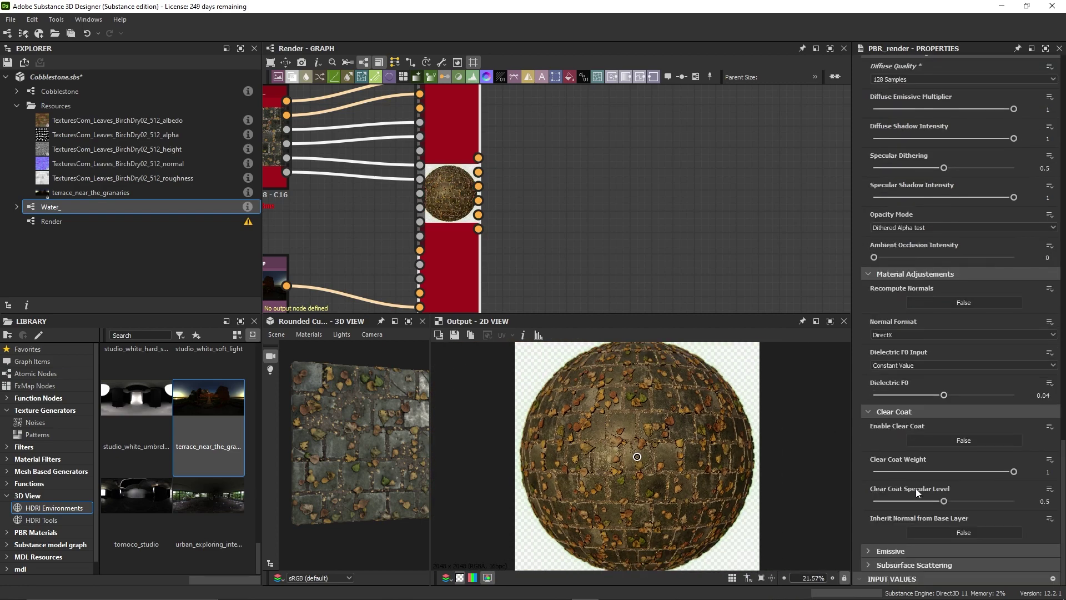
pyautogui.click(915, 336)
pyautogui.click(905, 351)
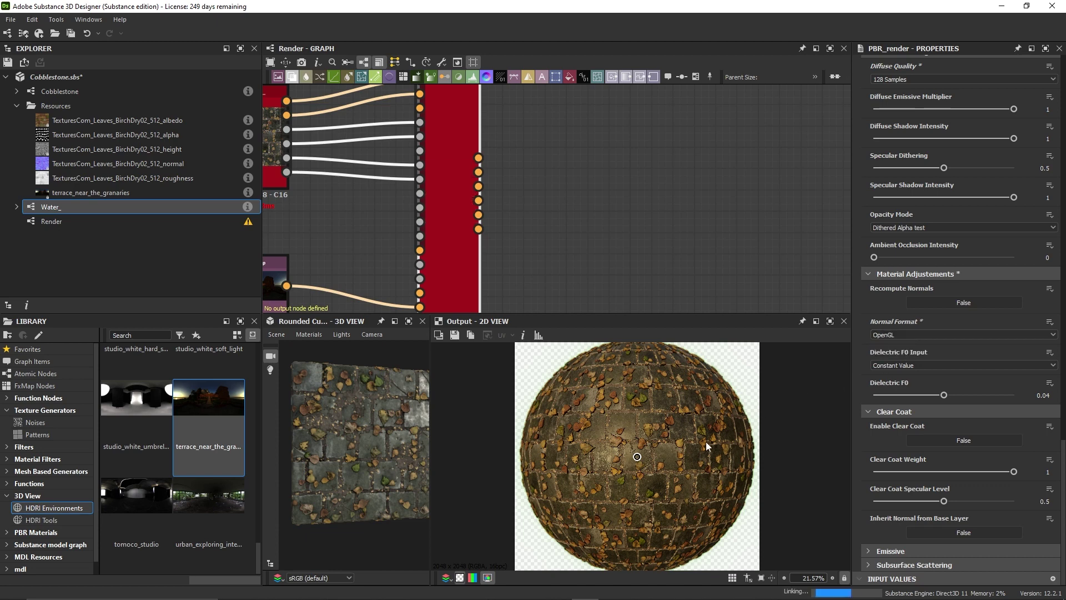
pyautogui.scroll(4, 664, 427)
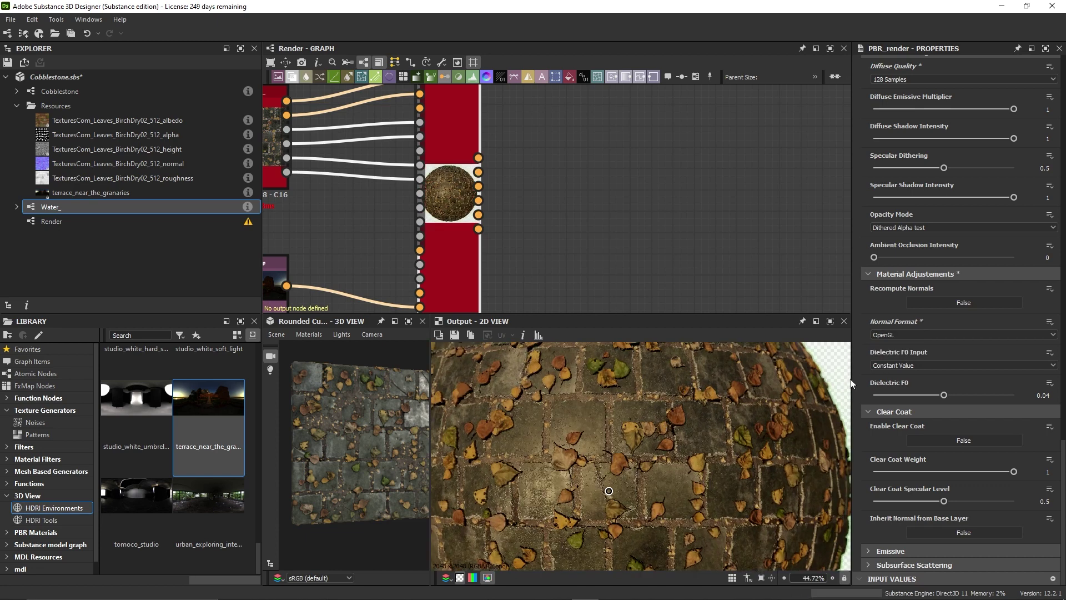
pyautogui.click(891, 340)
pyautogui.click(890, 346)
pyautogui.scroll(-2, 624, 469)
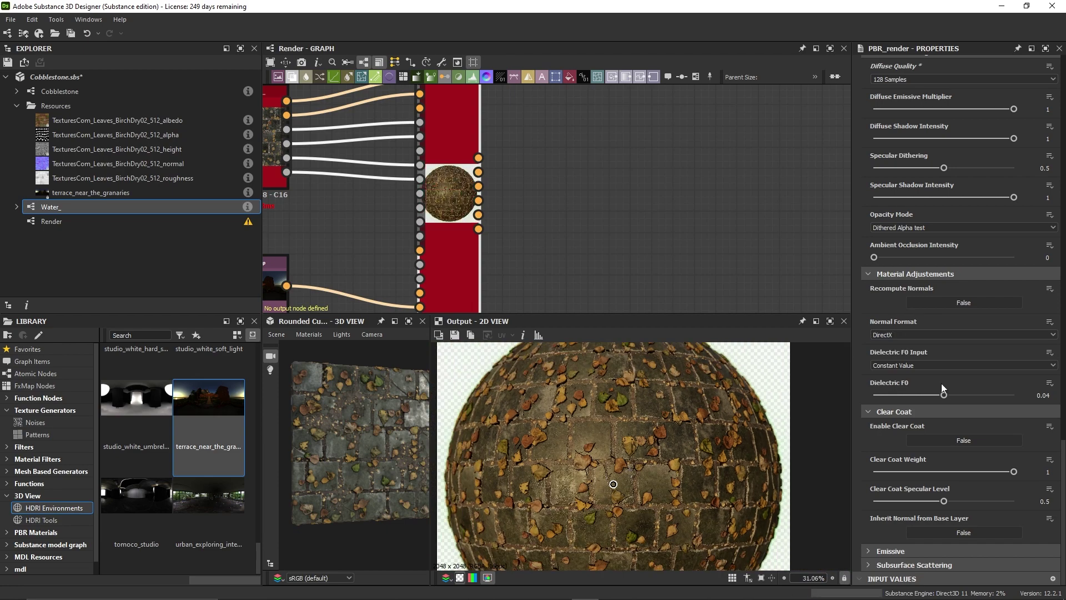
pyautogui.scroll(-3, 688, 442)
pyautogui.scroll(3, 689, 442)
pyautogui.scroll(-5, 667, 425)
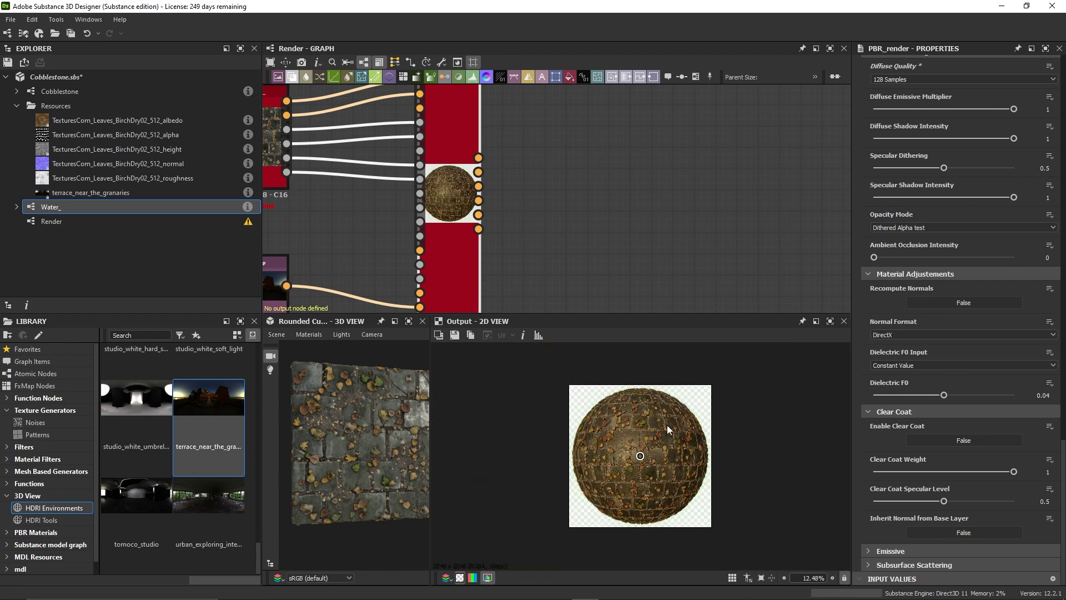
pyautogui.scroll(3, 668, 425)
pyautogui.scroll(3, 927, 304)
pyautogui.scroll(3, 930, 345)
pyautogui.scroll(3, 940, 369)
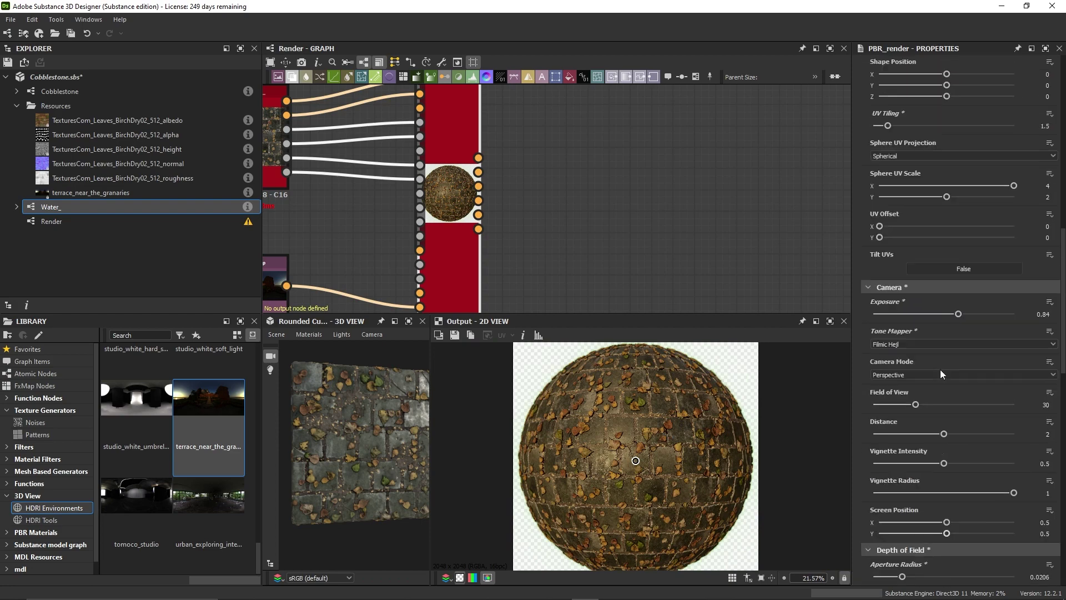
pyautogui.scroll(2, 940, 369)
pyautogui.scroll(3, 941, 369)
pyautogui.scroll(3, 929, 365)
pyautogui.scroll(3, 929, 362)
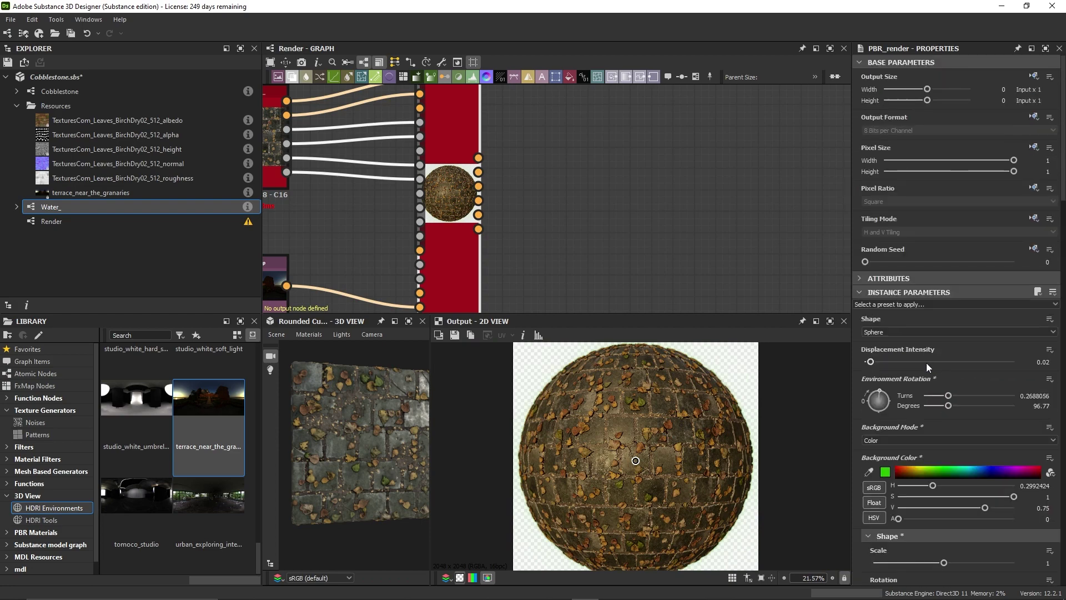
pyautogui.scroll(4, 680, 446)
pyautogui.scroll(-7, 679, 447)
pyautogui.scroll(1, 661, 459)
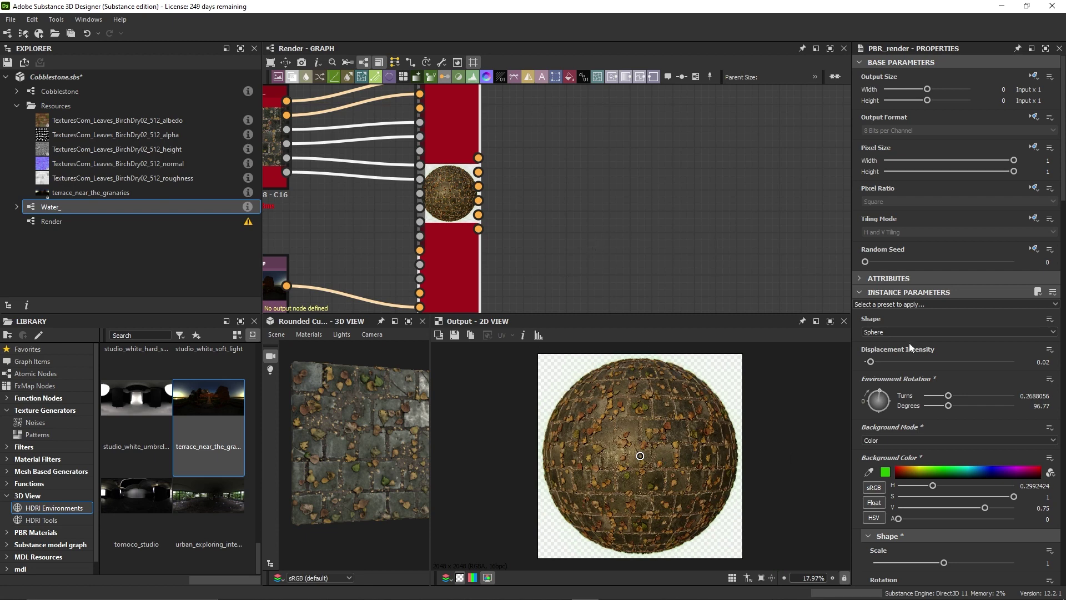
pyautogui.moveTo(529, 230); pyautogui.dragTo(655, 170, button='middle')
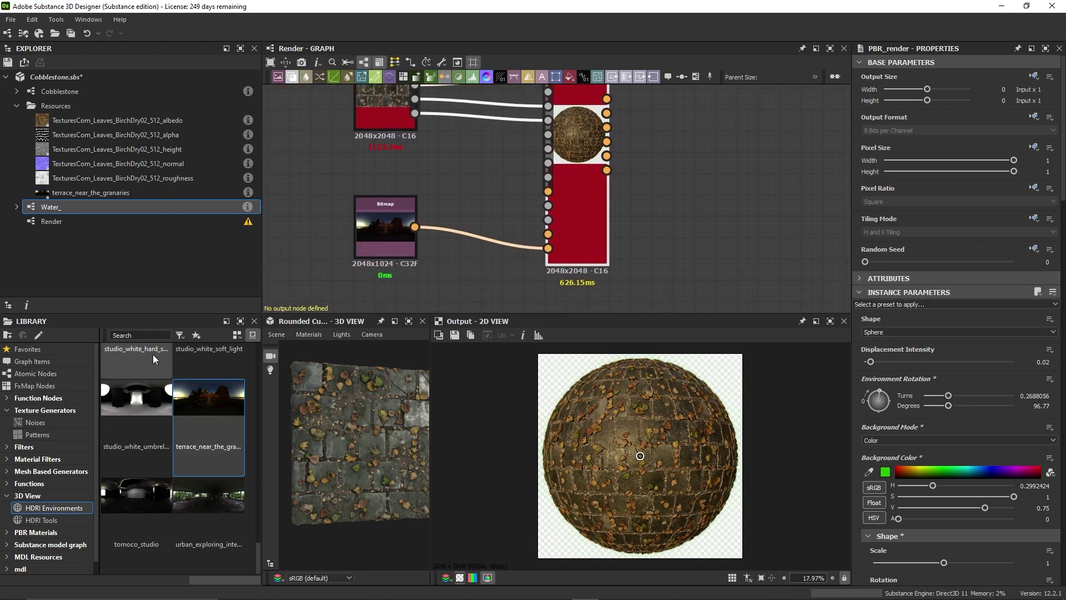
pyautogui.scroll(5, 147, 423)
pyautogui.scroll(5, 155, 440)
pyautogui.scroll(3, 154, 439)
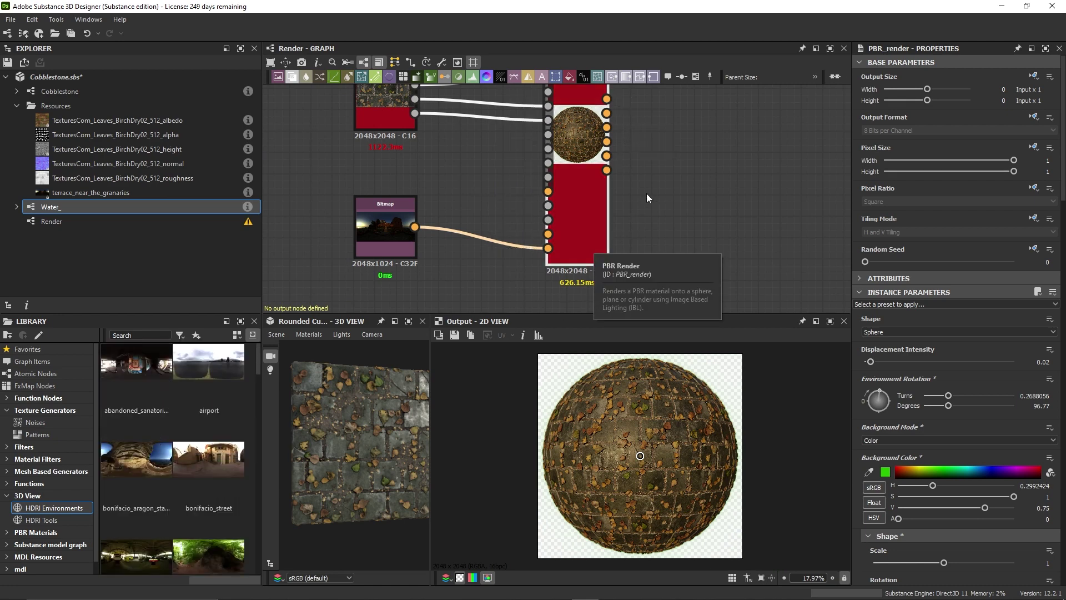
pyautogui.click(454, 334)
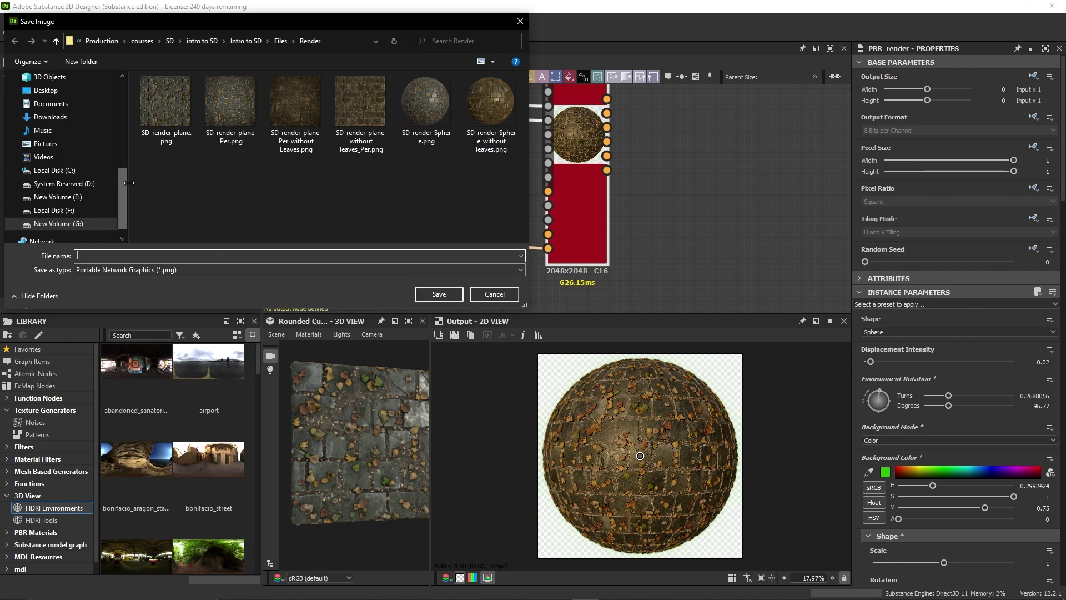
pyautogui.click(520, 24)
pyautogui.scroll(-1, 667, 438)
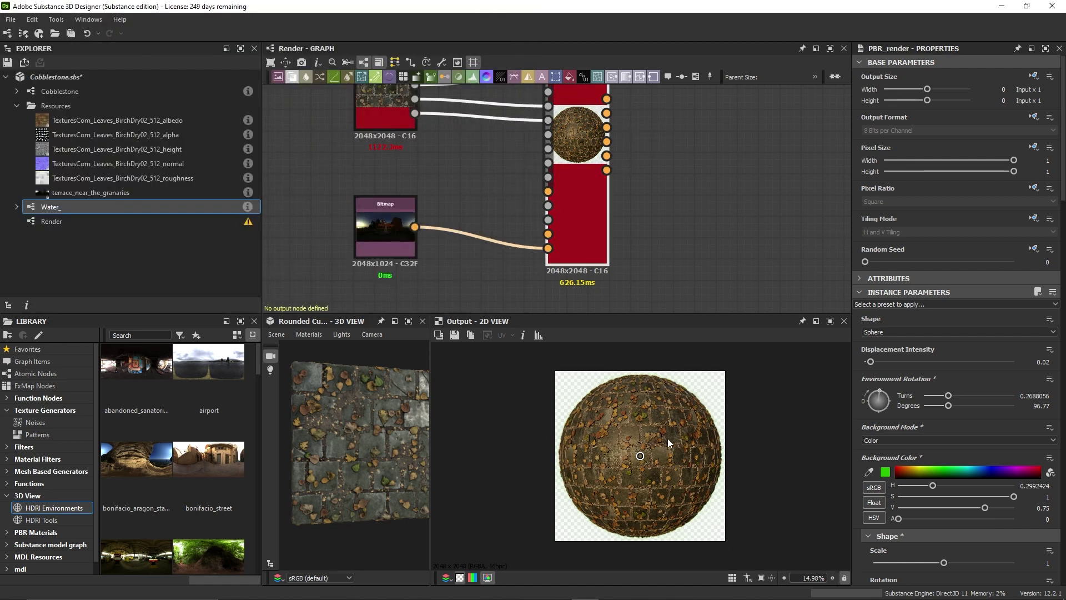
pyautogui.moveTo(658, 175); pyautogui.dragTo(512, 260, button='middle')
# Inspect the terrace HDRI bitmap and move the PBR Render node higher.
pyautogui.click(311, 277)
pyautogui.scroll(-2, 587, 217)
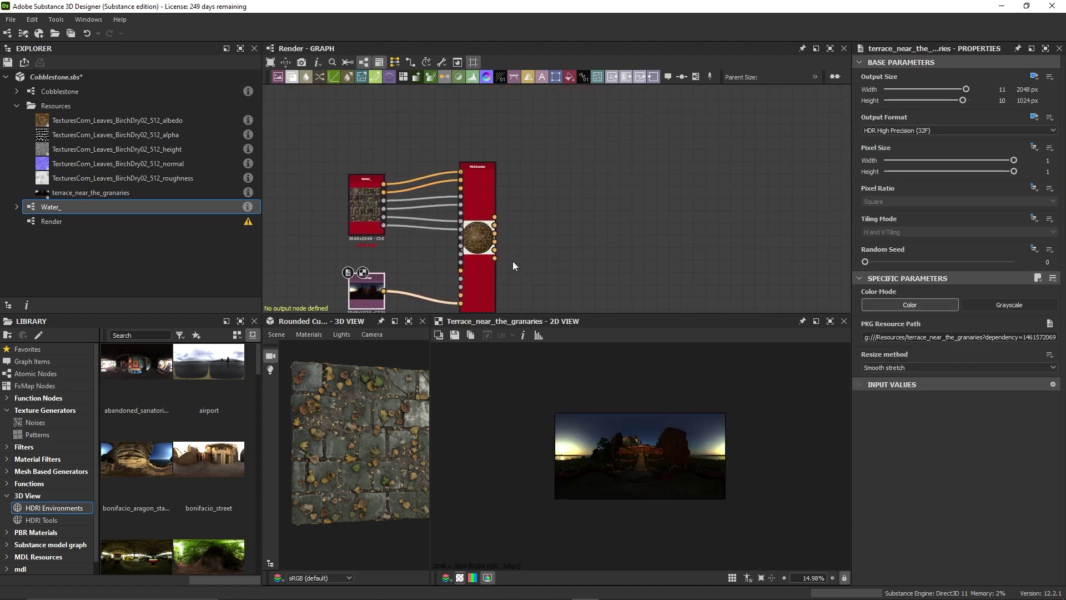
pyautogui.moveTo(482, 259); pyautogui.dragTo(487, 148)
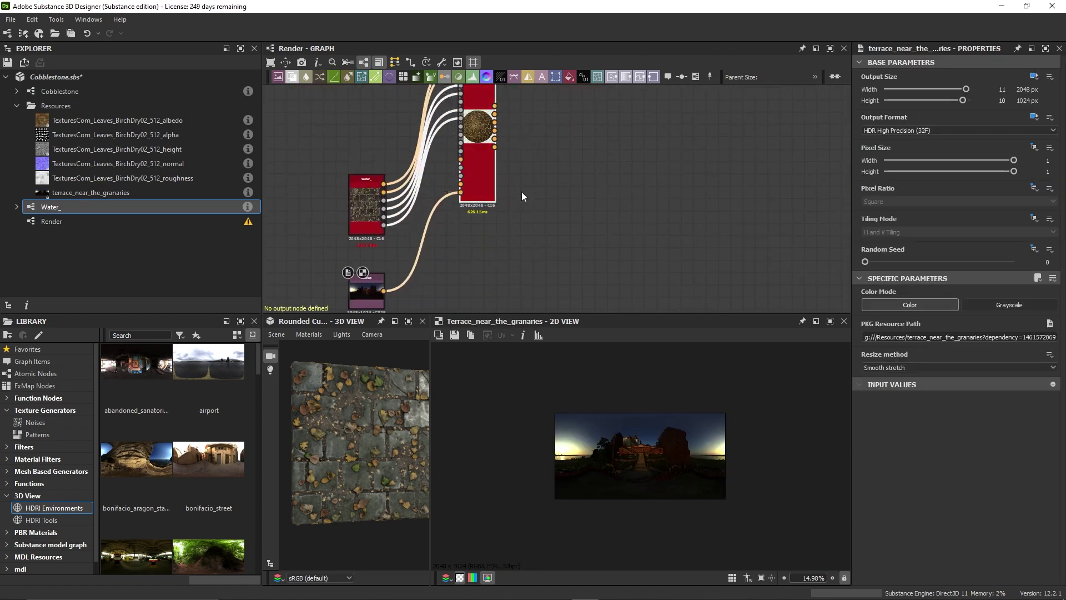
pyautogui.scroll(-2, 559, 215)
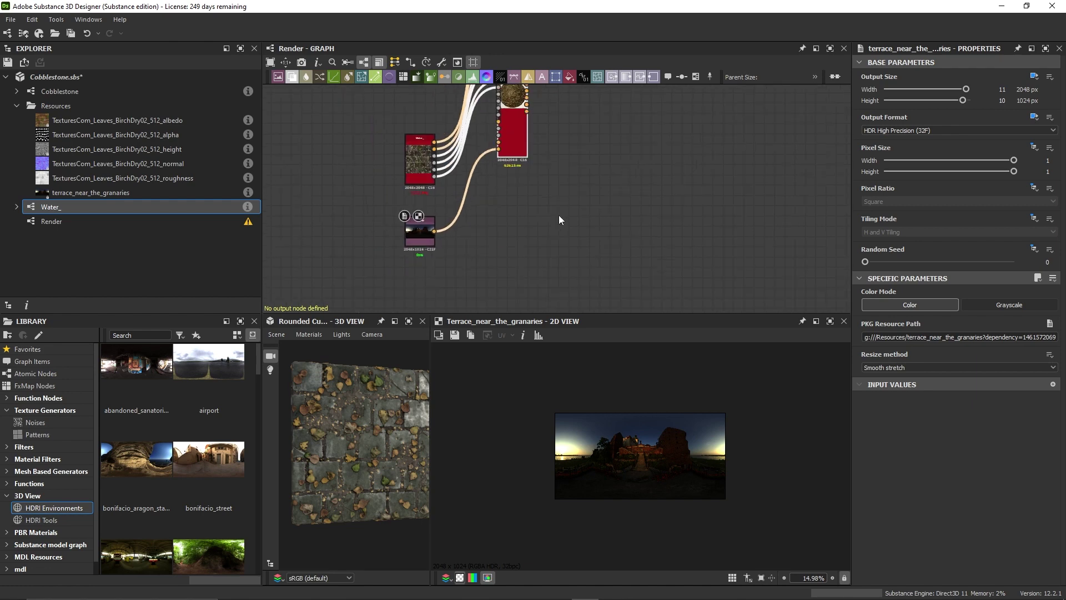
# Duplicate the PBR Render node below the original and preview the copy's output.
pyautogui.click(506, 144)
pyautogui.hotkey('ctrl', 'd')
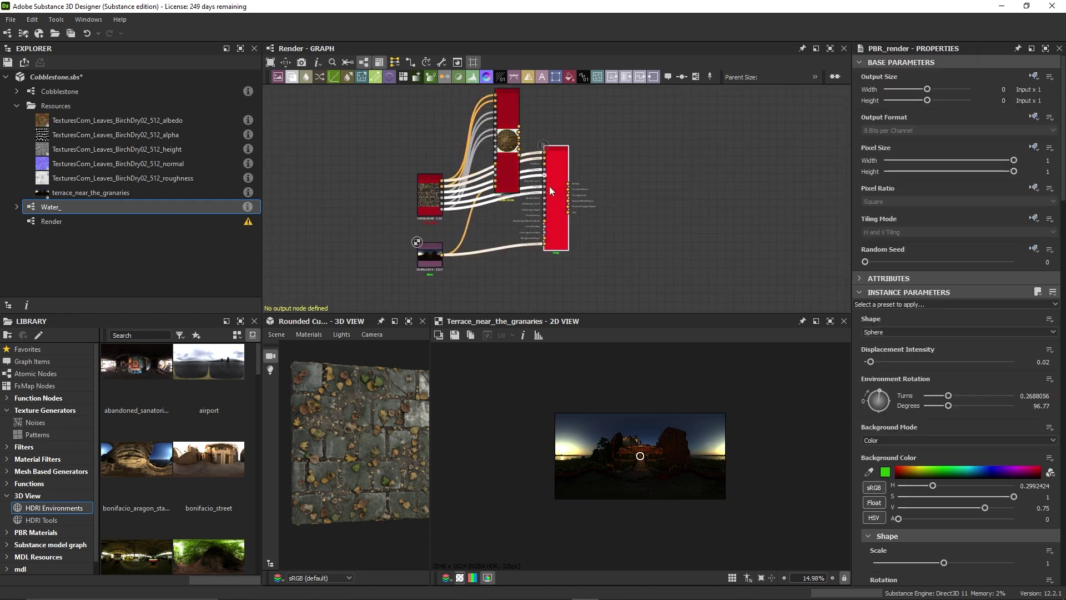
pyautogui.moveTo(549, 186); pyautogui.dragTo(509, 254)
pyautogui.doubleClick(511, 256)
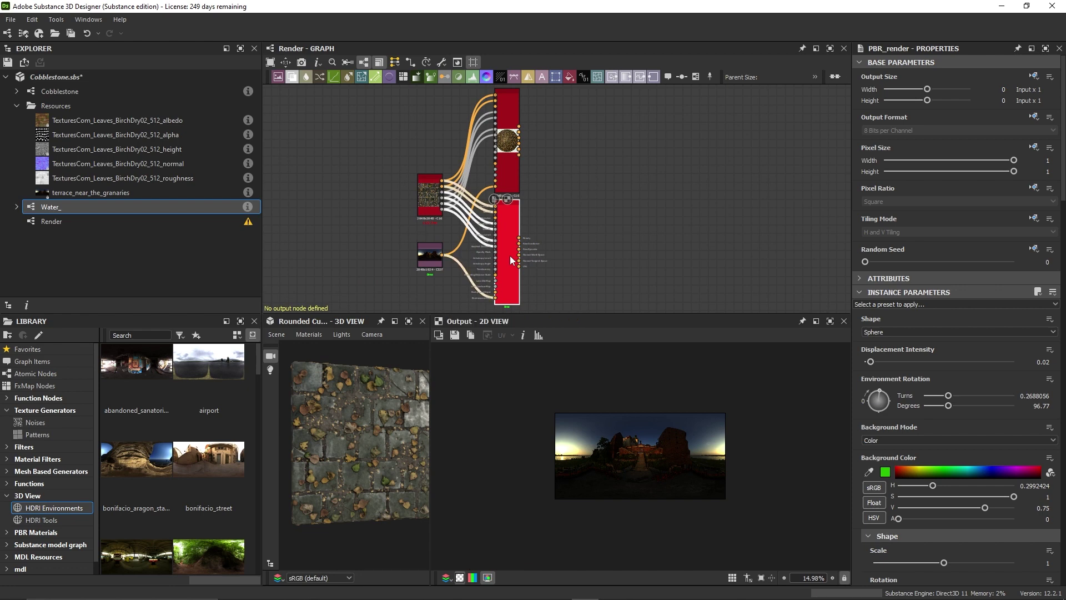
pyautogui.moveTo(610, 233); pyautogui.dragTo(620, 212, button='middle')
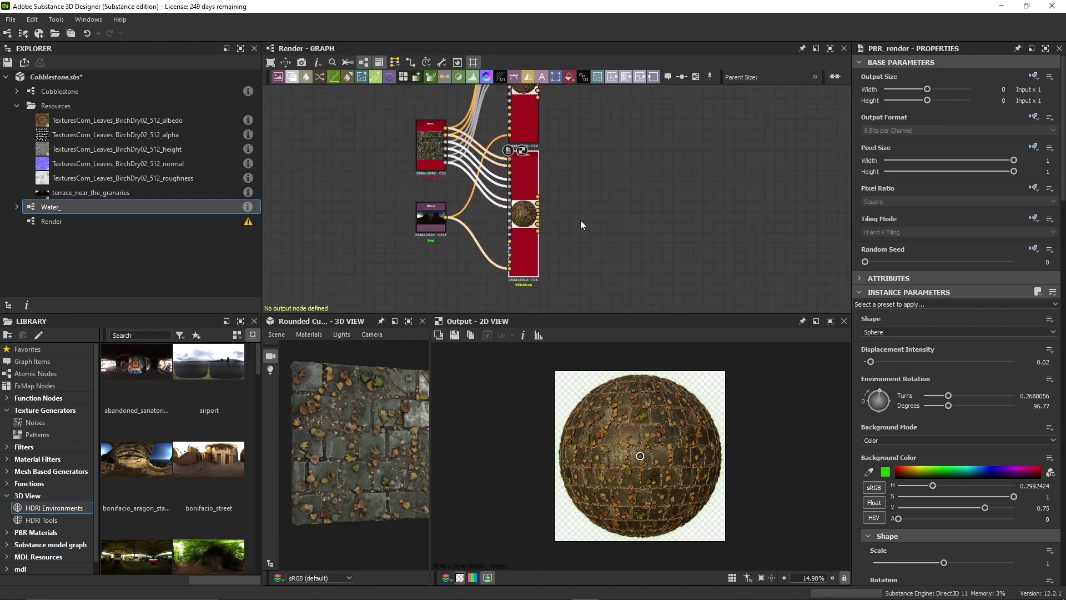
pyautogui.scroll(2, 581, 220)
# Set the copy's render shape to Plane with a scale of 1.1.
pyautogui.click(907, 333)
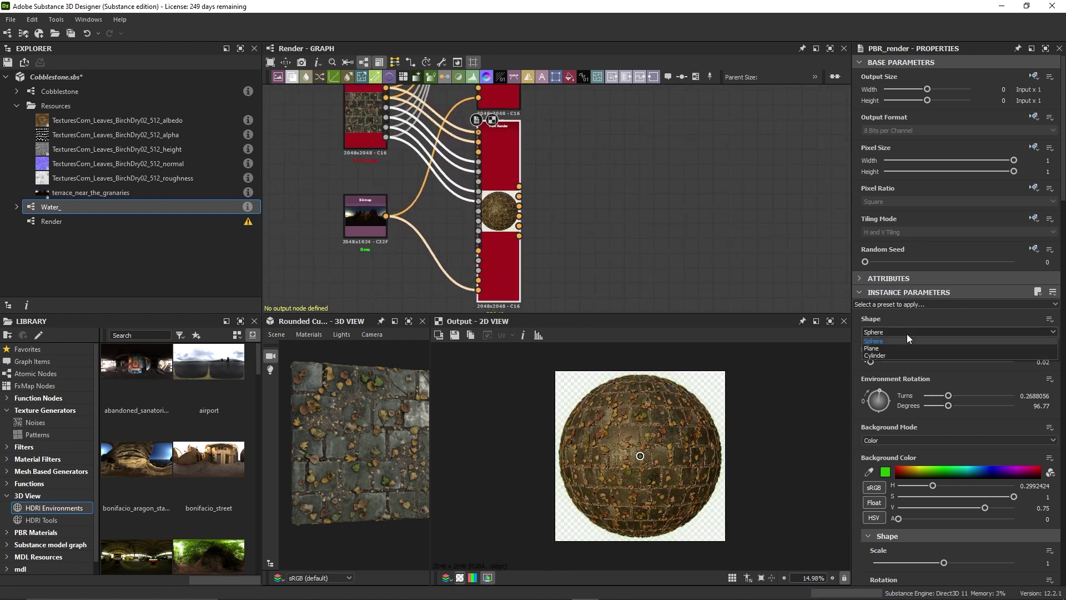
pyautogui.click(892, 347)
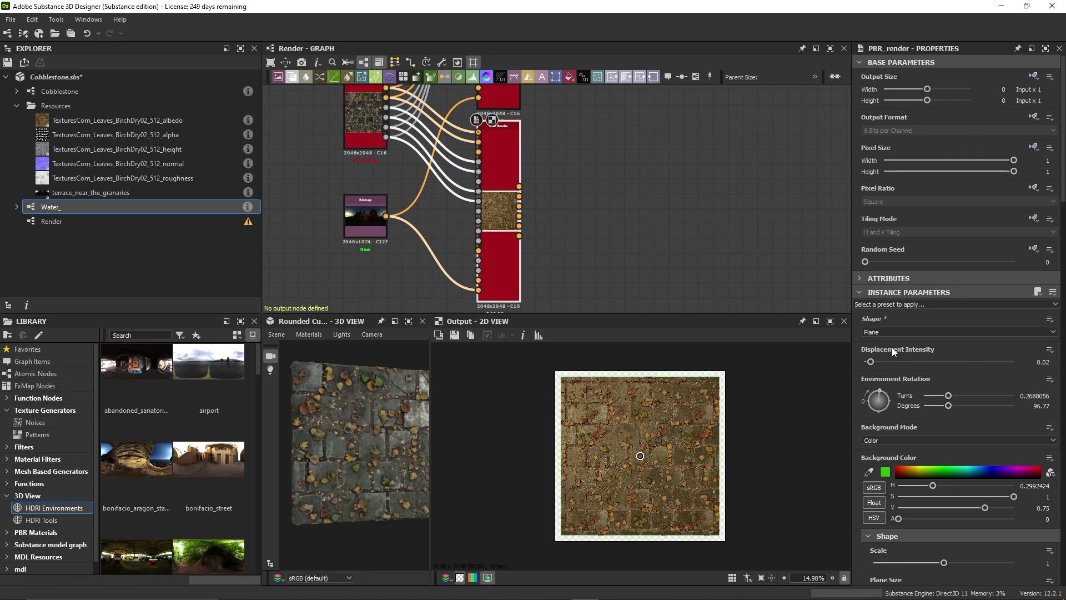
pyautogui.scroll(-3, 896, 367)
pyautogui.write('.1')
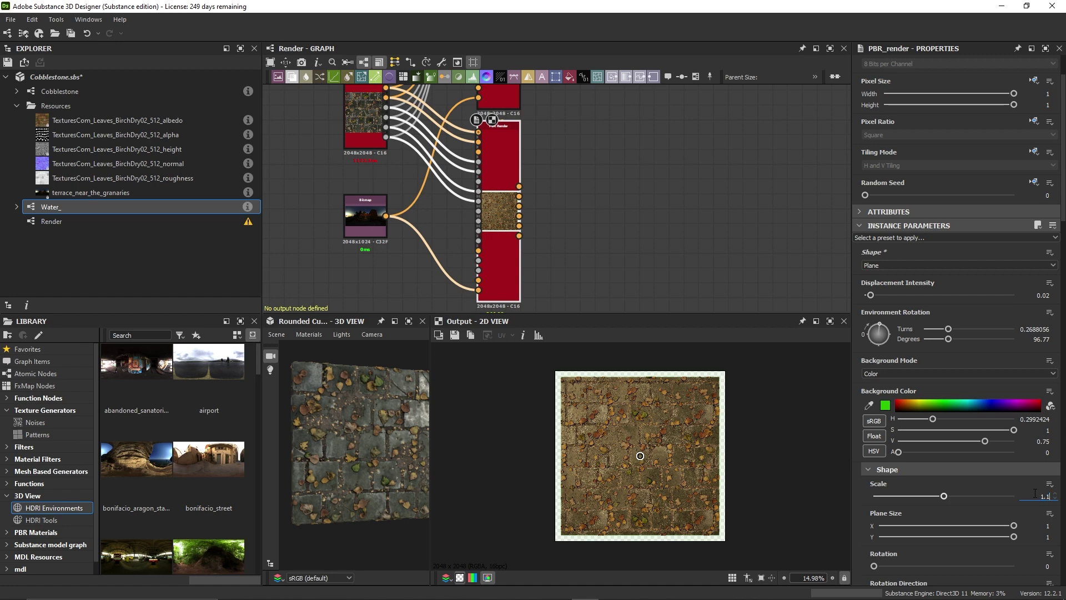
pyautogui.press('Return')
pyautogui.scroll(3, 607, 447)
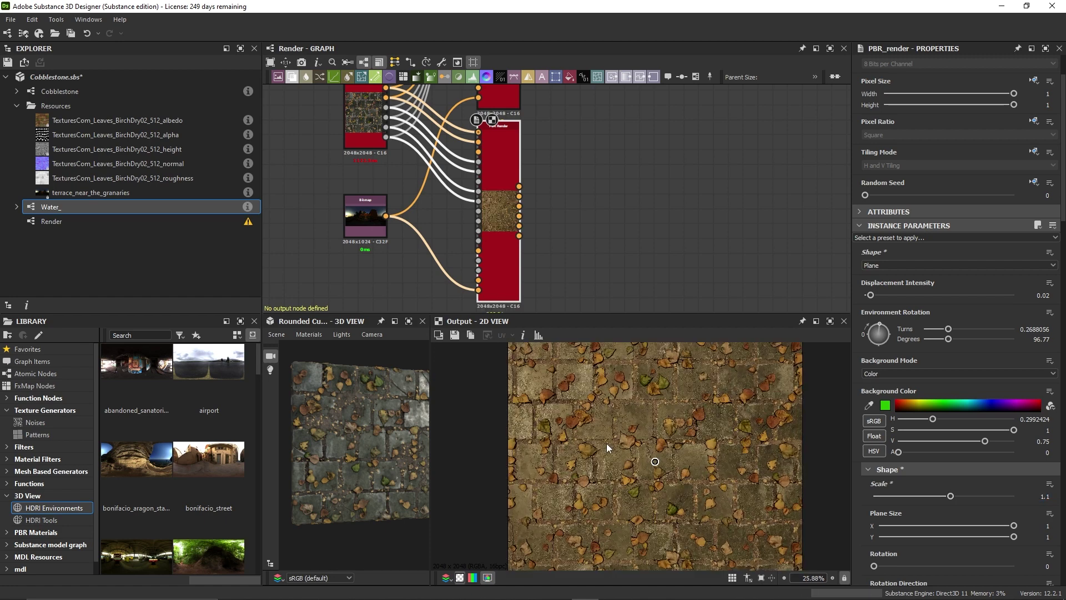
pyautogui.scroll(2, 607, 447)
pyautogui.scroll(-3, 638, 461)
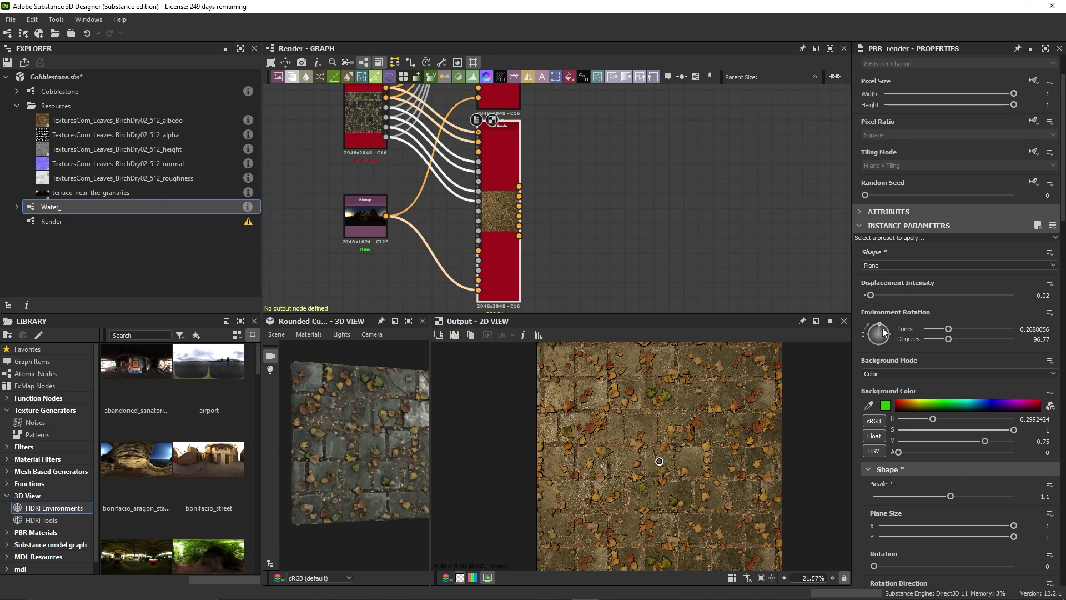
# Rotate the environment to about 129 degrees.
pyautogui.moveTo(885, 332); pyautogui.dragTo(893, 329)
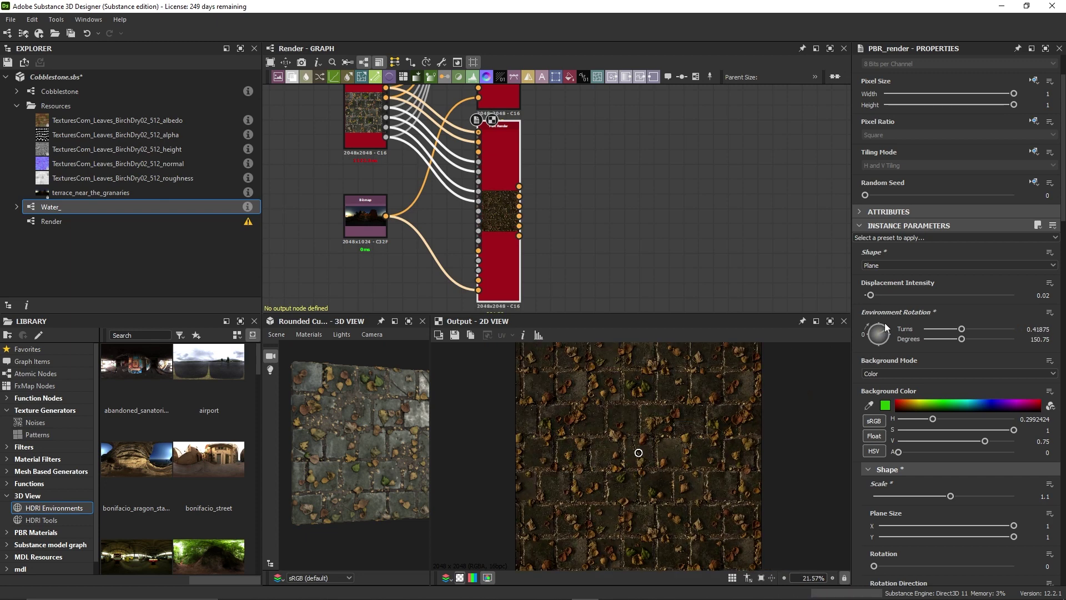
pyautogui.moveTo(886, 324); pyautogui.dragTo(882, 322)
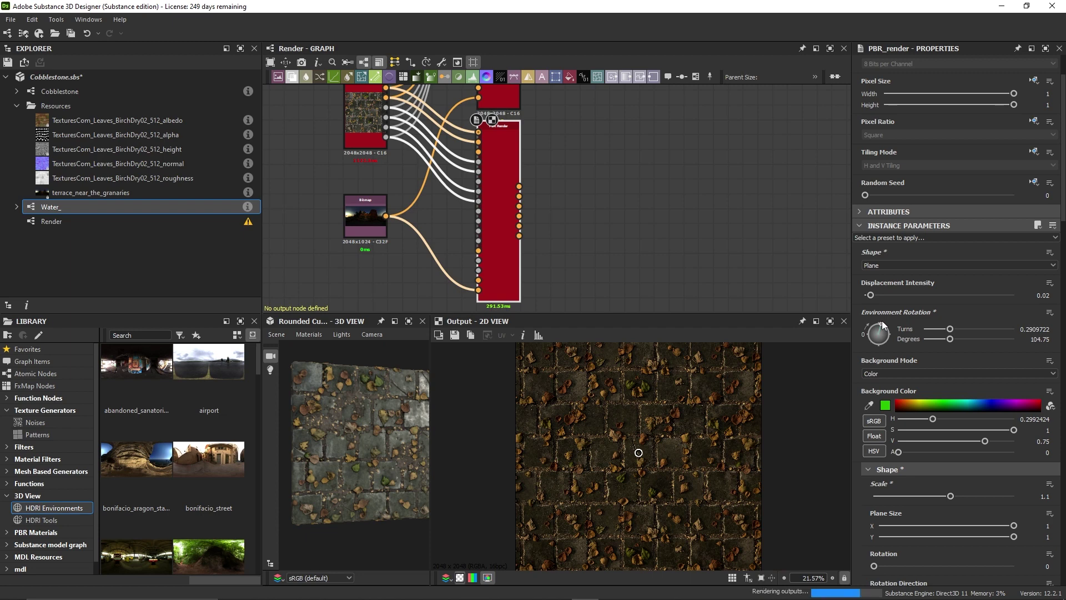
pyautogui.moveTo(884, 326); pyautogui.dragTo(886, 330)
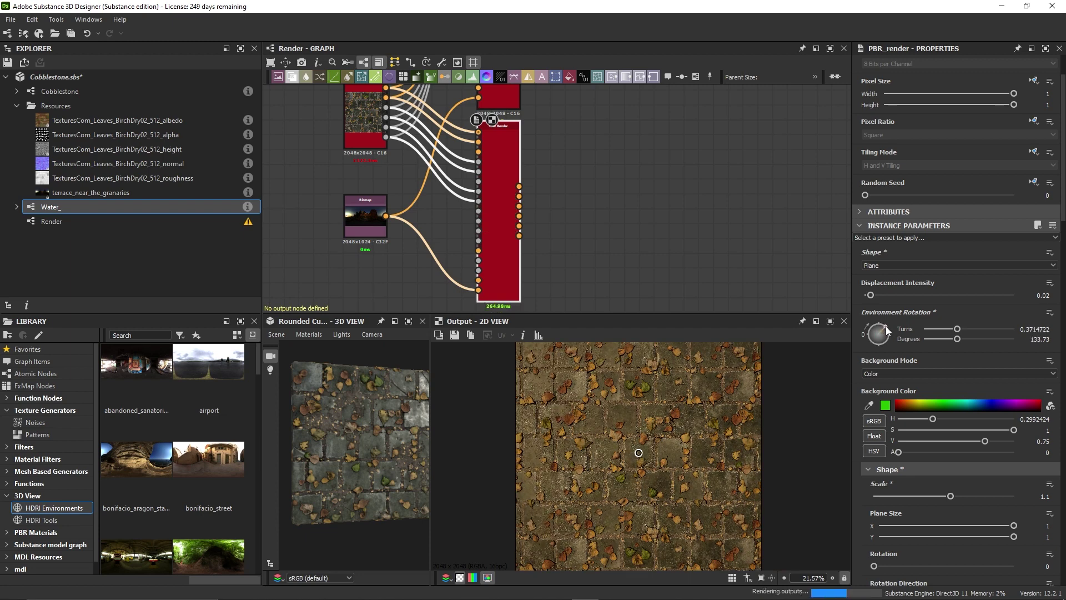
pyautogui.scroll(1, 890, 317)
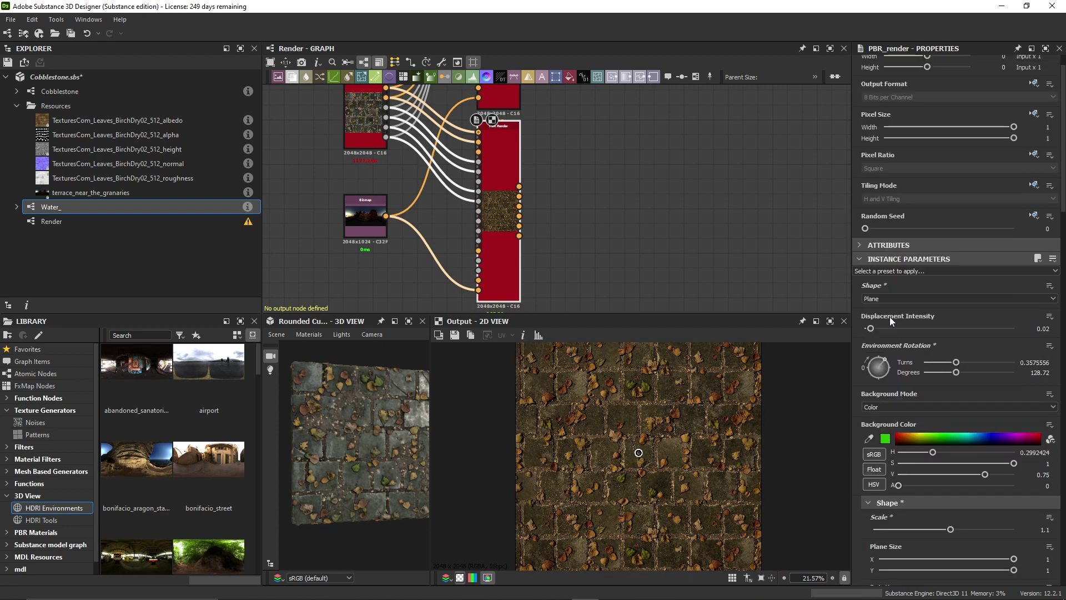
pyautogui.scroll(2, 607, 456)
pyautogui.scroll(2, 608, 460)
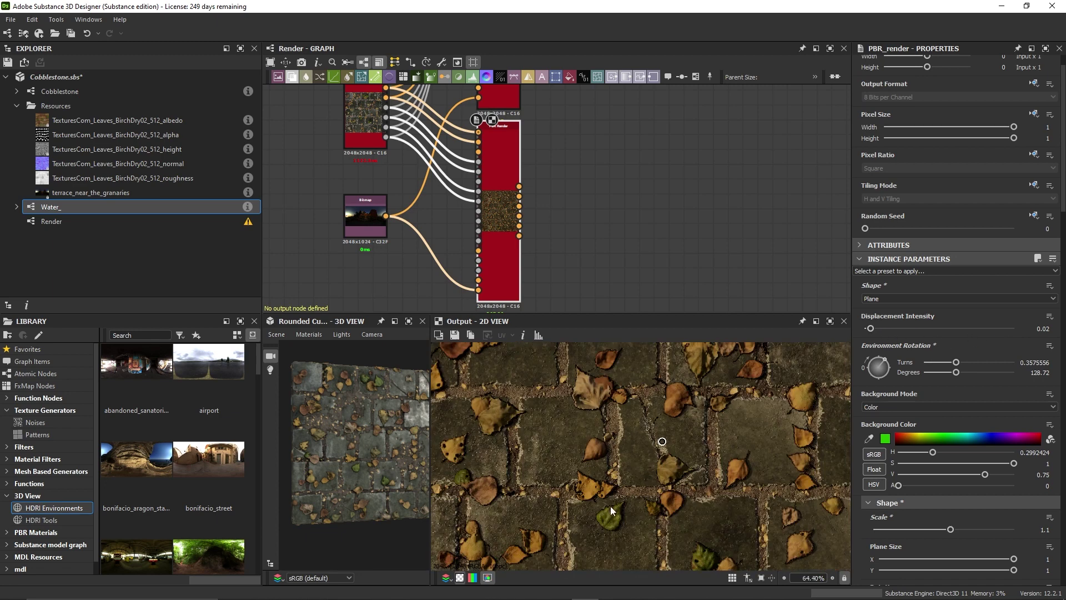
pyautogui.moveTo(583, 121); pyautogui.dragTo(575, 256, button='middle')
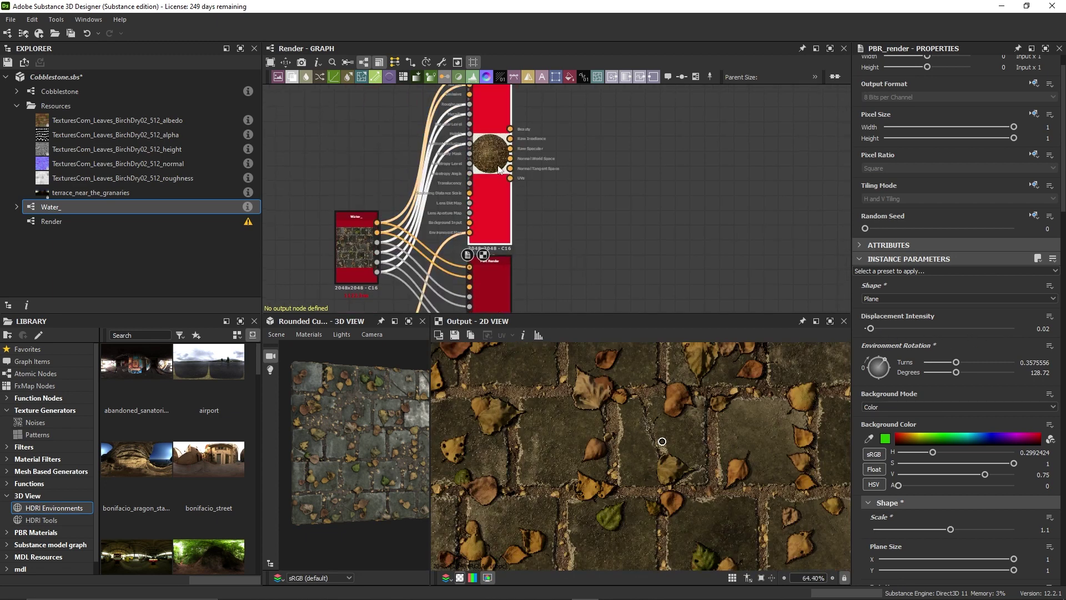
# Display the lower PBR Render node's cobblestone plane output in the 2D view and zoom in.
pyautogui.scroll(-2, 658, 443)
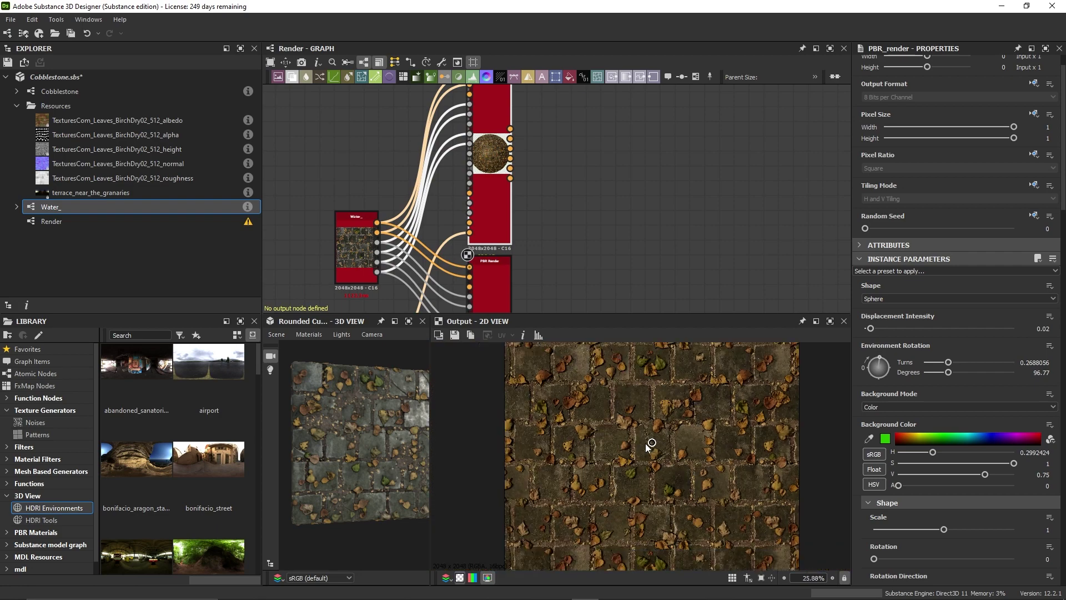
pyautogui.scroll(-2, 650, 442)
pyautogui.scroll(2, 625, 444)
pyautogui.scroll(2, 642, 478)
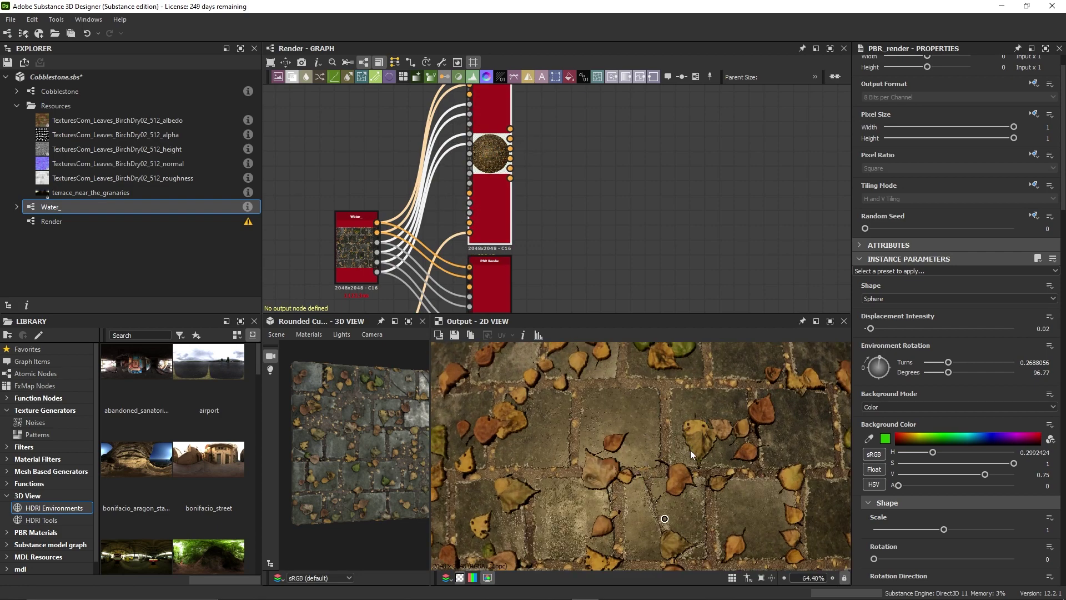
pyautogui.scroll(3, 762, 425)
pyautogui.scroll(2, 762, 420)
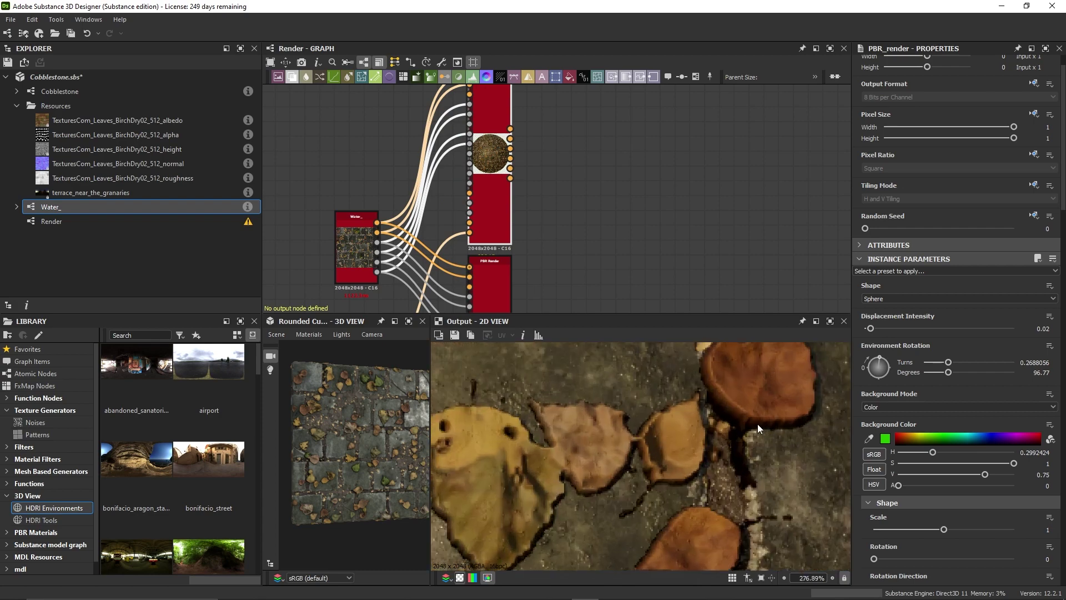
pyautogui.scroll(-2, 583, 203)
pyautogui.scroll(-2, 573, 259)
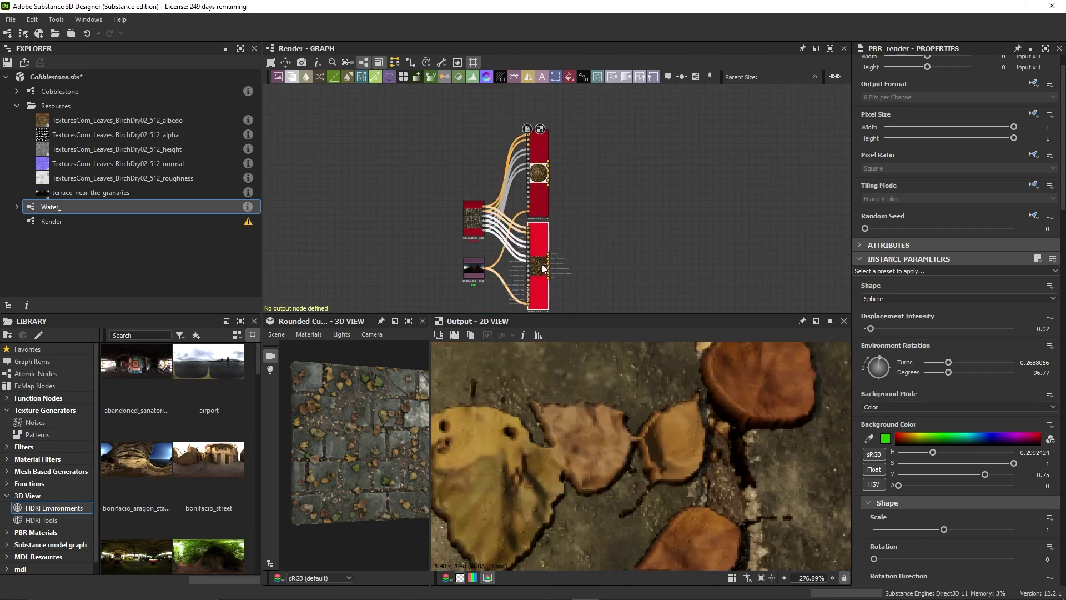
pyautogui.scroll(-2, 599, 463)
pyautogui.scroll(-3, 599, 462)
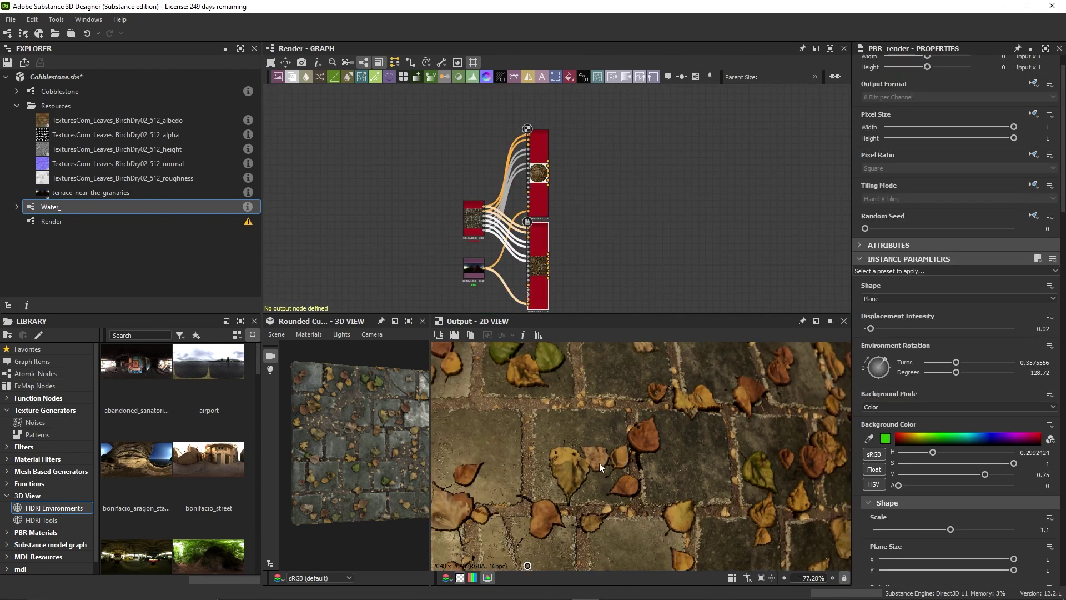
pyautogui.scroll(-2, 589, 461)
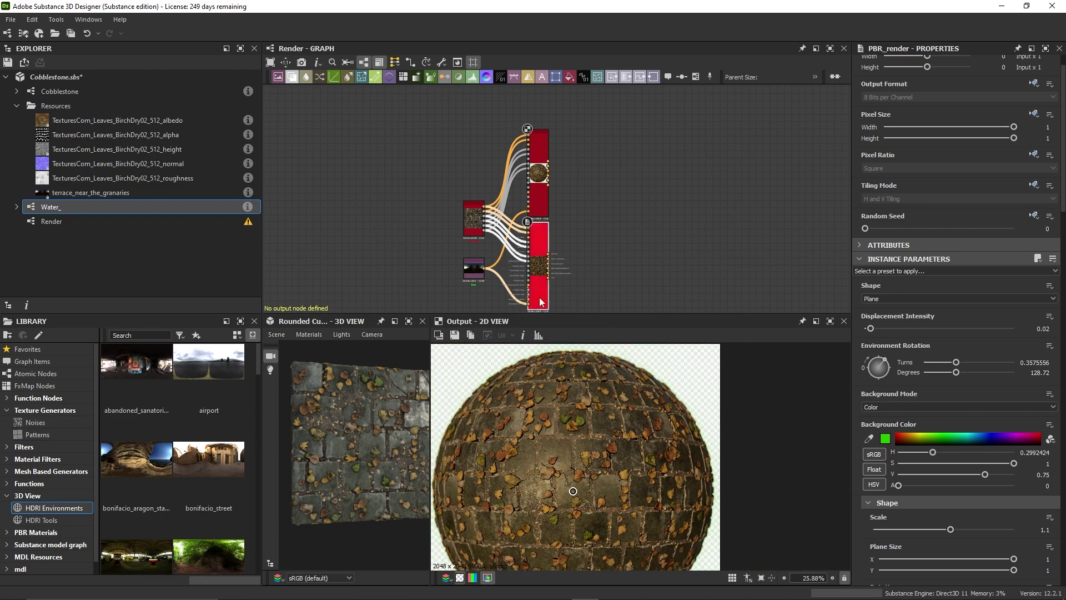
pyautogui.doubleClick(534, 275)
pyautogui.scroll(-4, 585, 451)
pyautogui.scroll(5, 586, 445)
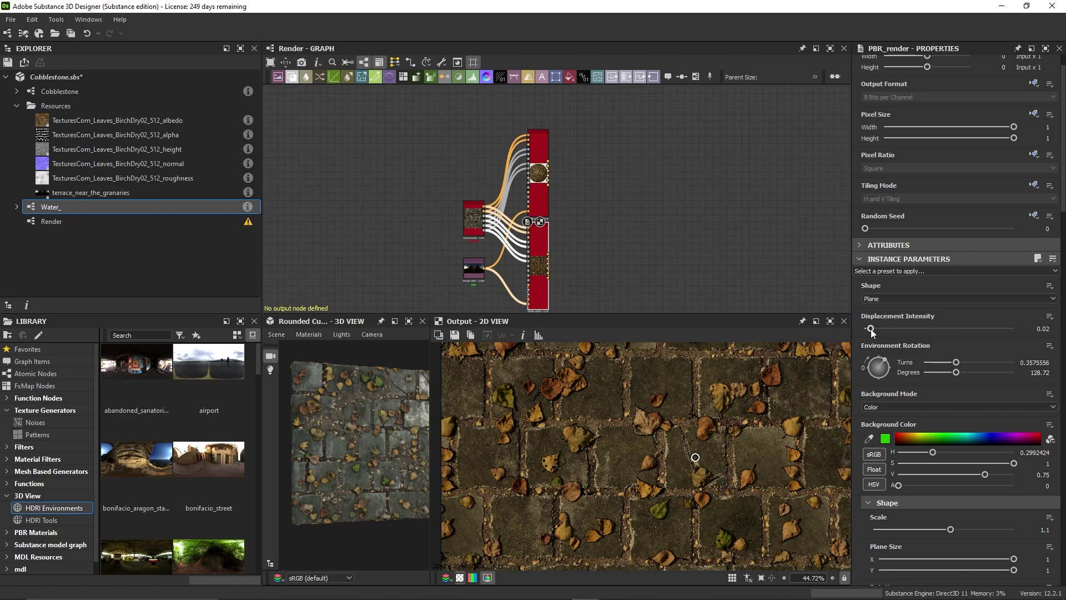
# Raise Displacement Intensity to 0.033.
pyautogui.moveTo(870, 330); pyautogui.dragTo(874, 329)
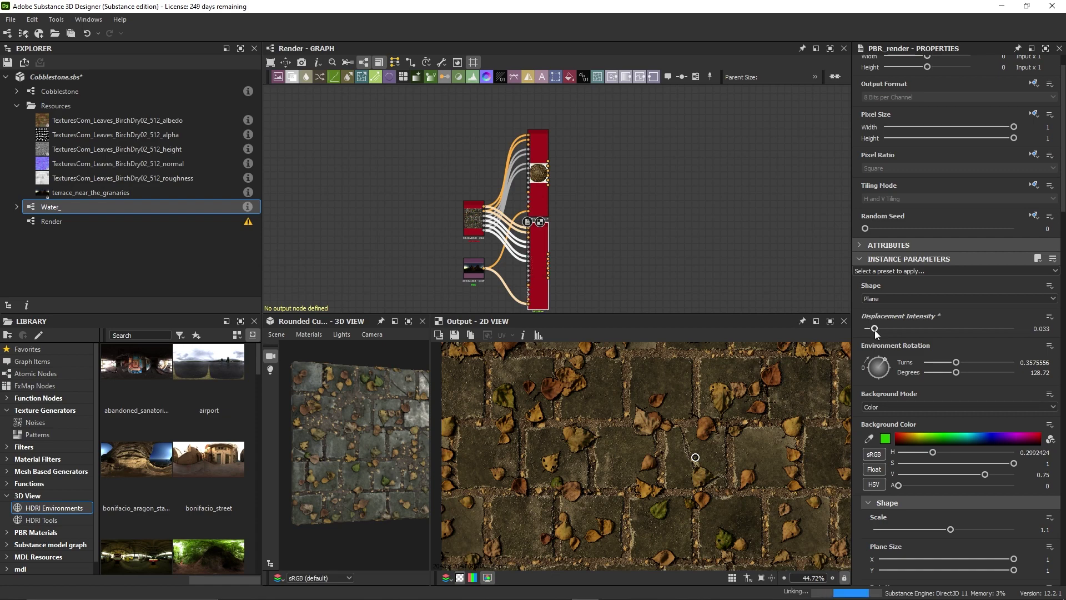
pyautogui.scroll(1, 560, 464)
pyautogui.scroll(1, 513, 433)
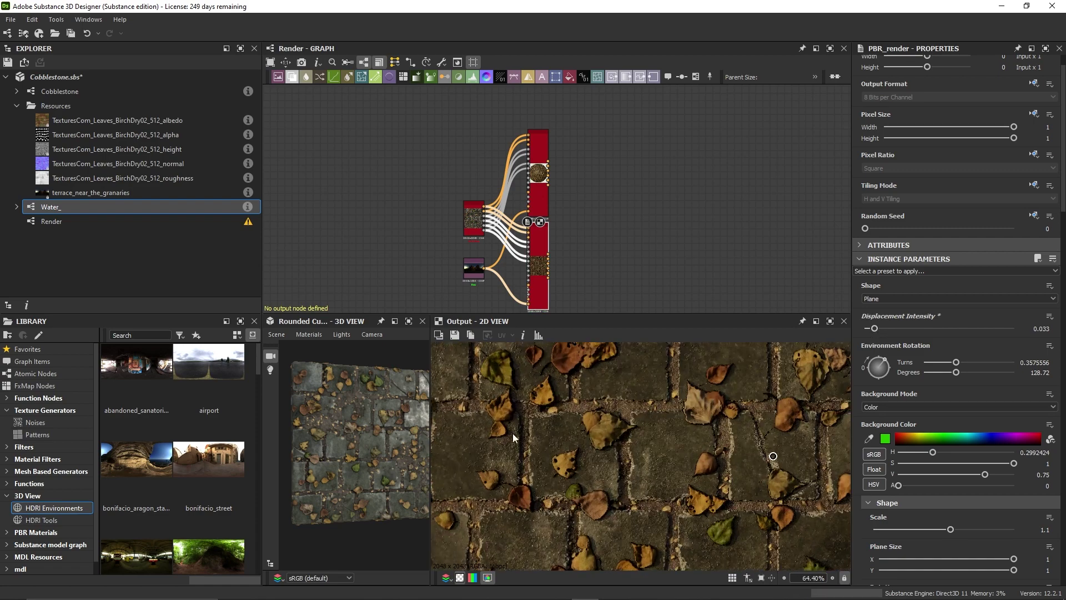
# Set Ambient Occlusion Intensity to 1 in Render Settings.
pyautogui.scroll(-5, 916, 339)
pyautogui.scroll(-5, 920, 366)
pyautogui.scroll(-5, 925, 366)
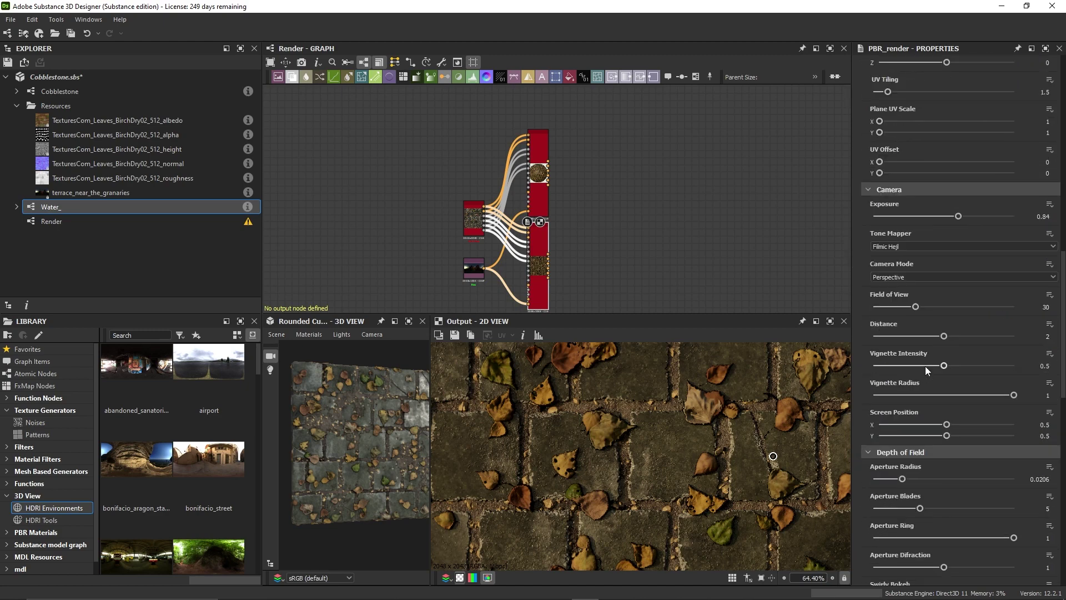
pyautogui.scroll(-3, 925, 366)
pyautogui.scroll(-3, 926, 366)
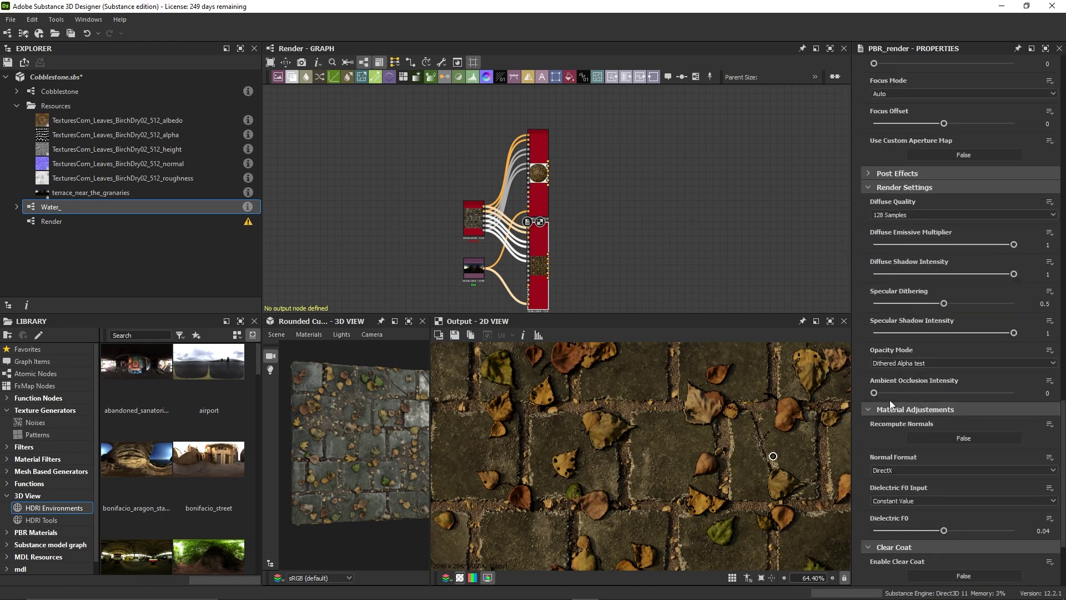
pyautogui.moveTo(876, 392); pyautogui.dragTo(1036, 393)
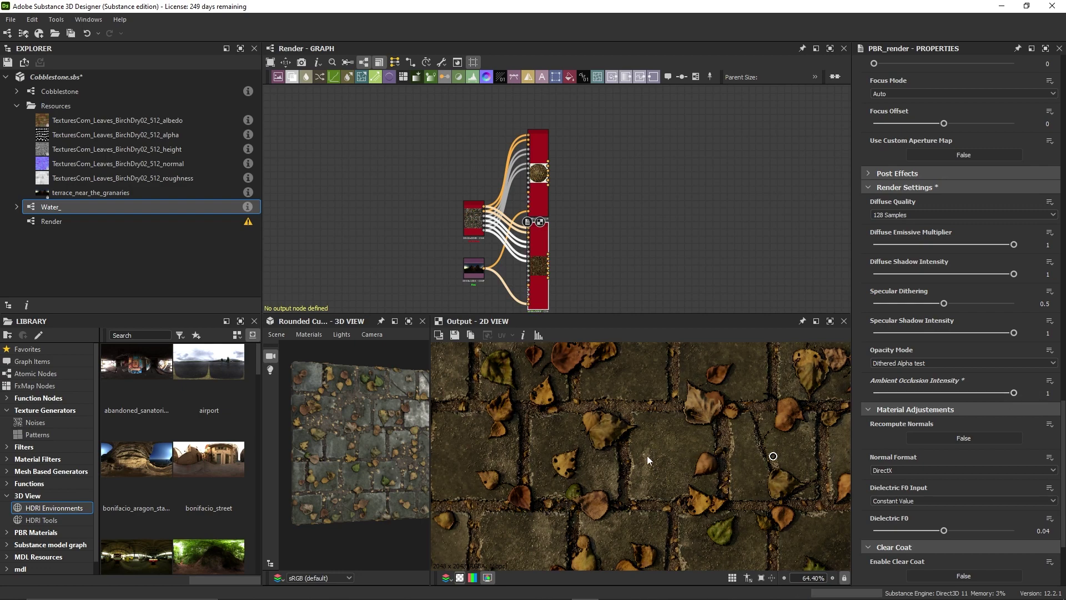
pyautogui.scroll(-5, 647, 456)
pyautogui.scroll(-1, 638, 446)
pyautogui.scroll(3, 694, 457)
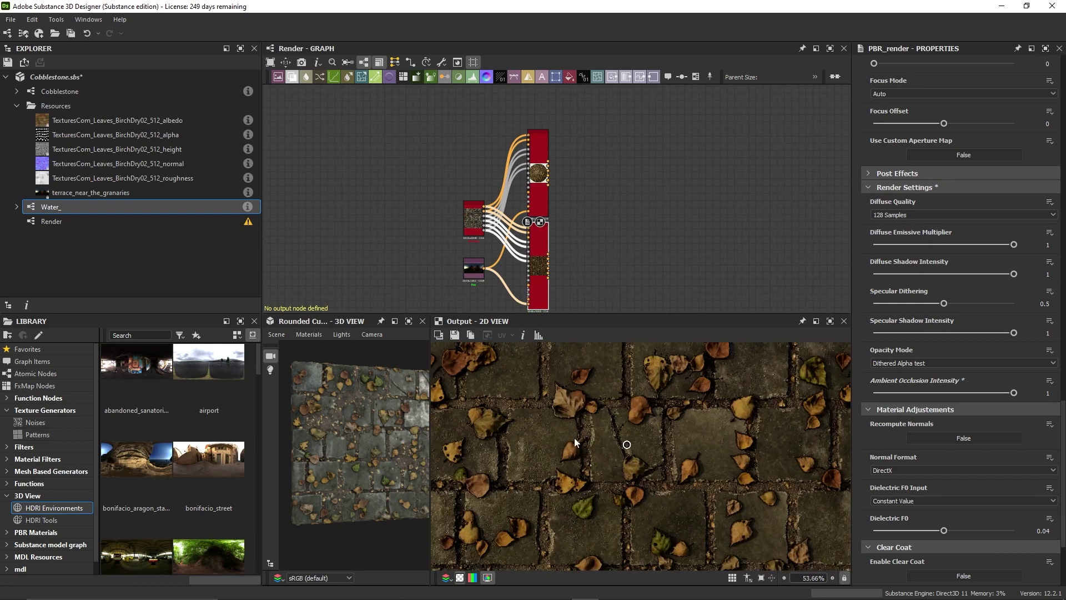
pyautogui.scroll(-4, 573, 437)
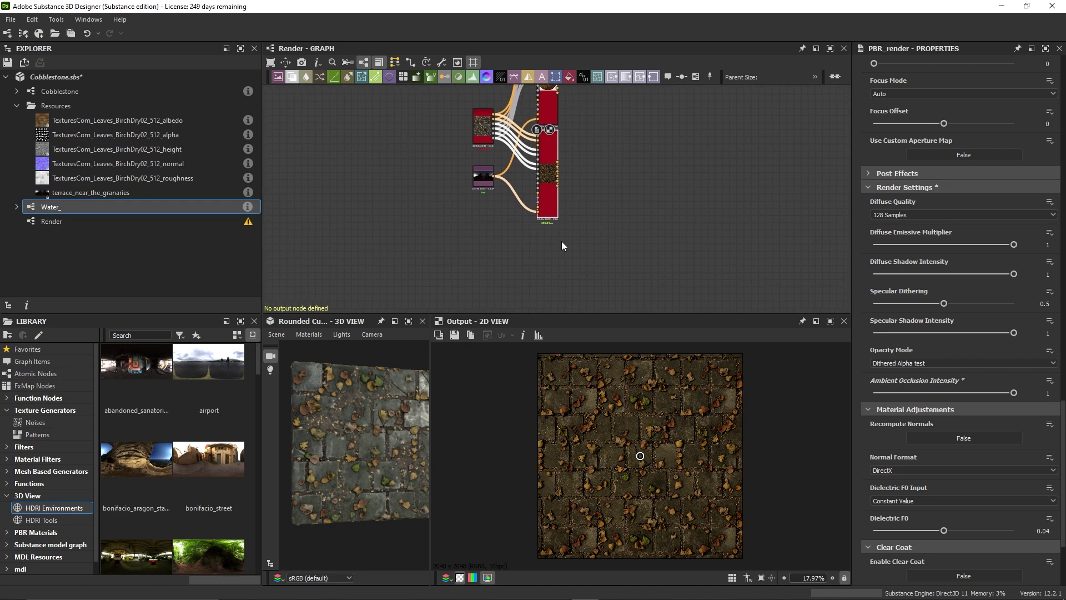
# Duplicate the PBR Render node with its links and place the copy below the original.
pyautogui.scroll(2, 562, 241)
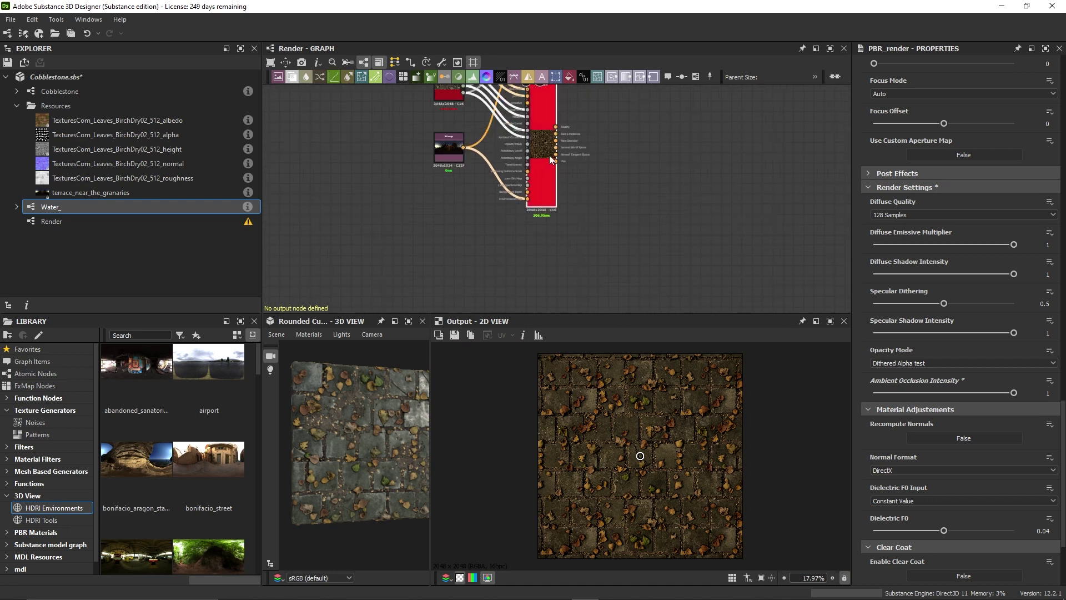
pyautogui.hotkey('ctrl', 'shift', 'd')
pyautogui.moveTo(559, 164)
pyautogui.mouseDown()
pyautogui.moveTo(547, 273)
pyautogui.moveTo(544, 256)
pyautogui.mouseUp()
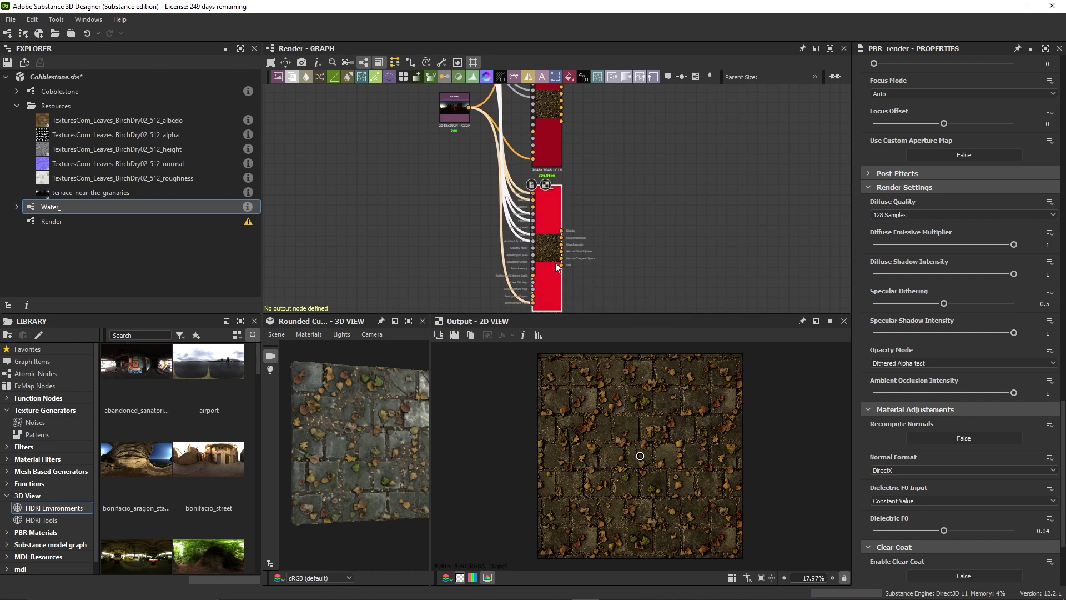
pyautogui.scroll(1, 613, 448)
pyautogui.scroll(2, 654, 443)
pyautogui.scroll(5, 950, 310)
pyautogui.scroll(5, 953, 330)
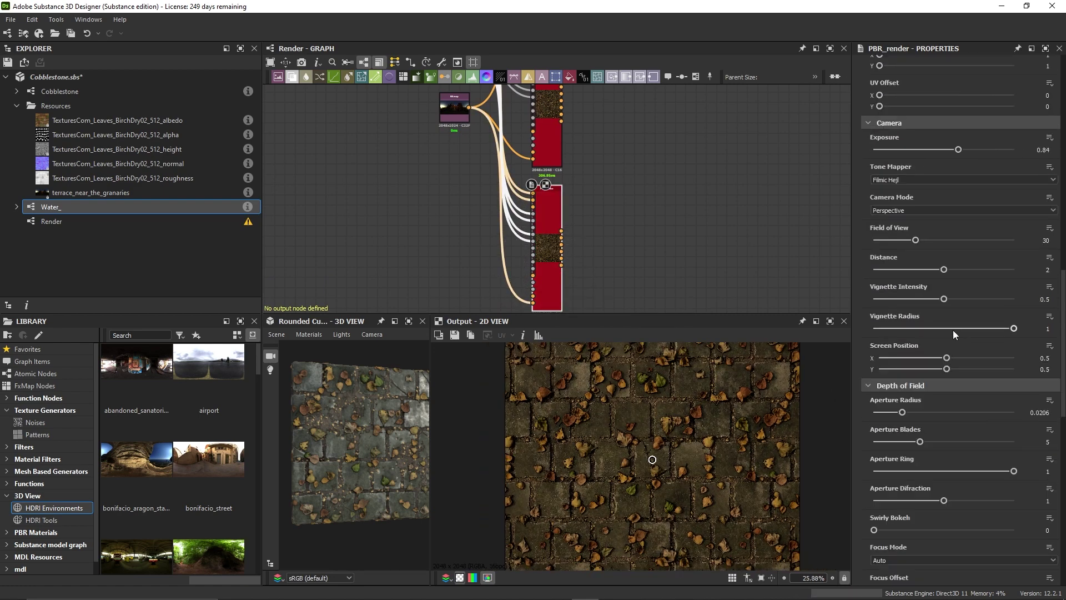
pyautogui.scroll(5, 953, 329)
pyautogui.scroll(3, 954, 327)
pyautogui.scroll(2, 965, 316)
pyautogui.scroll(3, 955, 352)
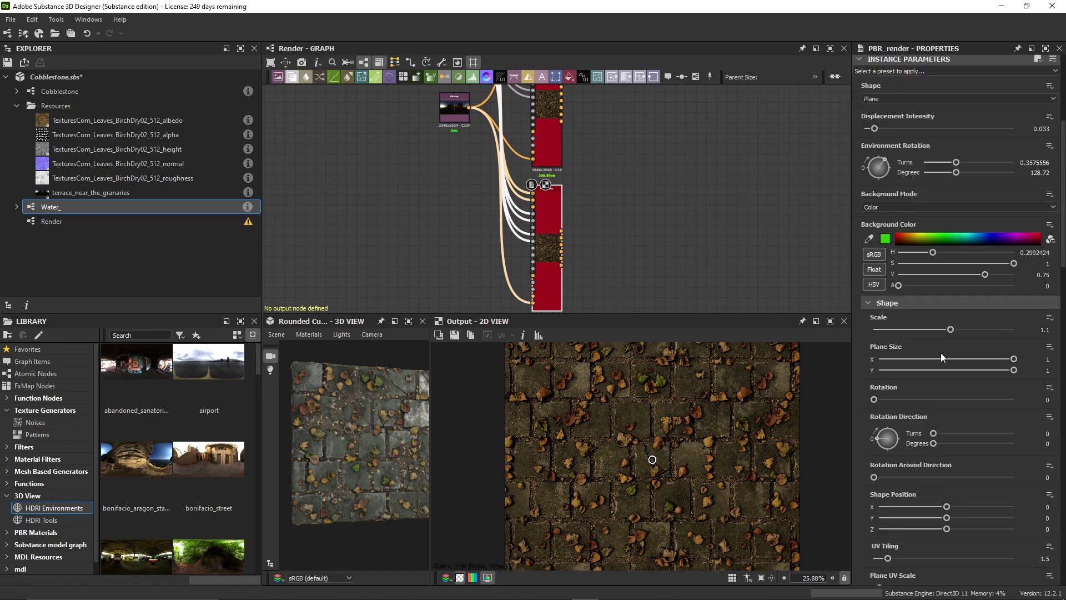
pyautogui.scroll(-1, 940, 356)
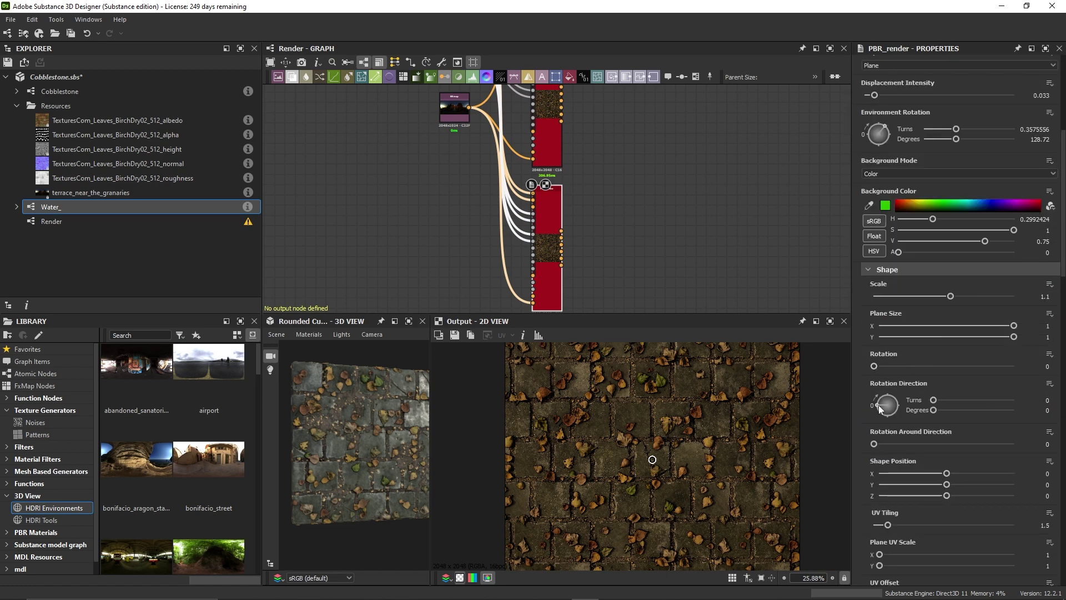
# Give the duplicate's plane a 90° rotation direction, rotation 0.12, and scale raised to 1.38.
pyautogui.moveTo(879, 405); pyautogui.dragTo(887, 390)
pyautogui.moveTo(874, 367); pyautogui.dragTo(911, 366)
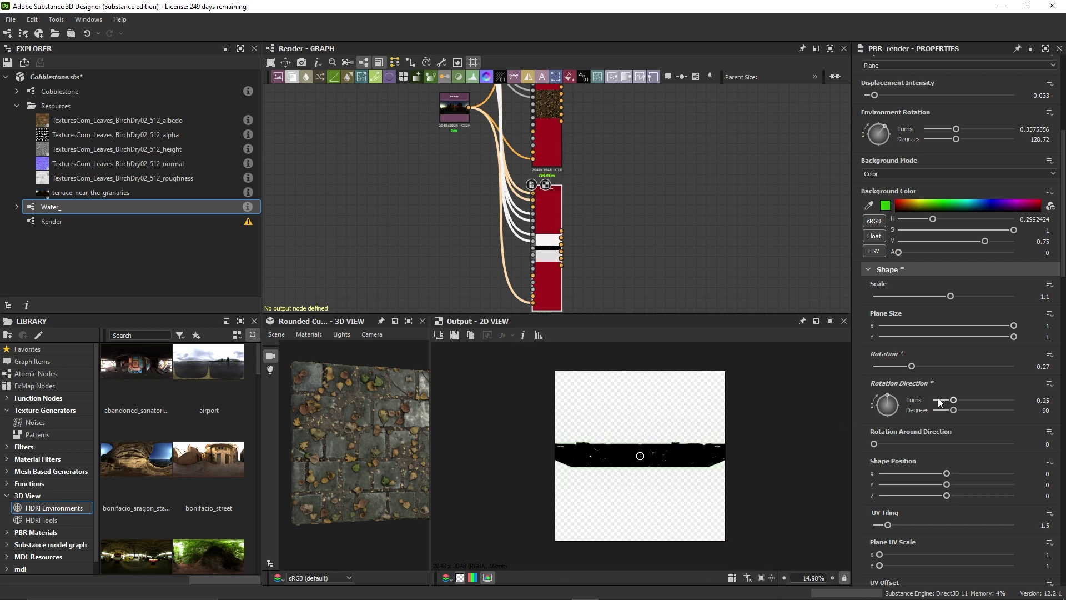
pyautogui.moveTo(912, 366); pyautogui.dragTo(891, 366)
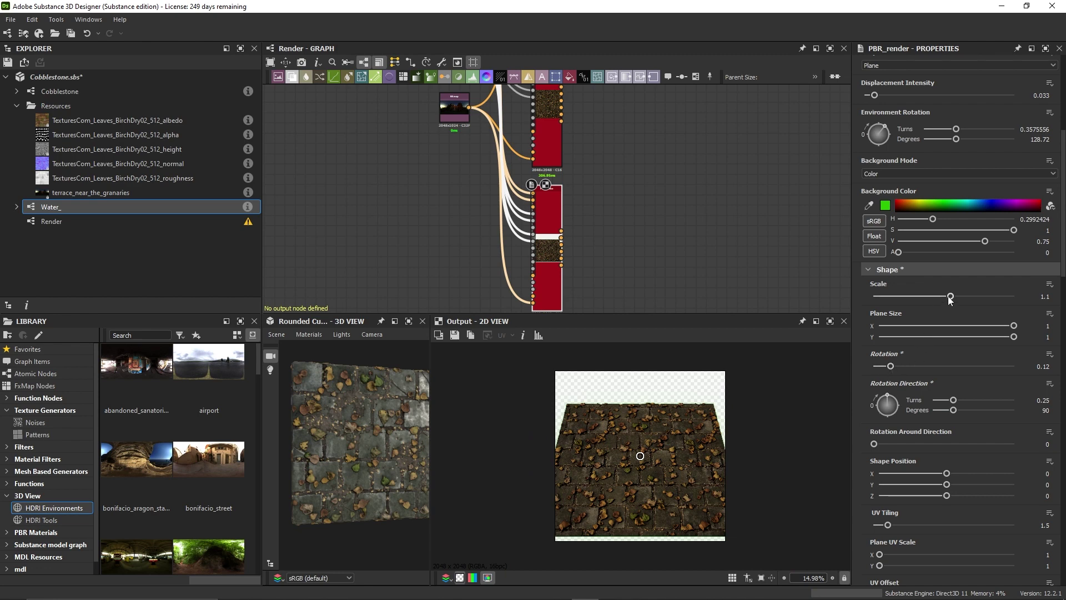
pyautogui.moveTo(953, 296); pyautogui.dragTo(971, 300)
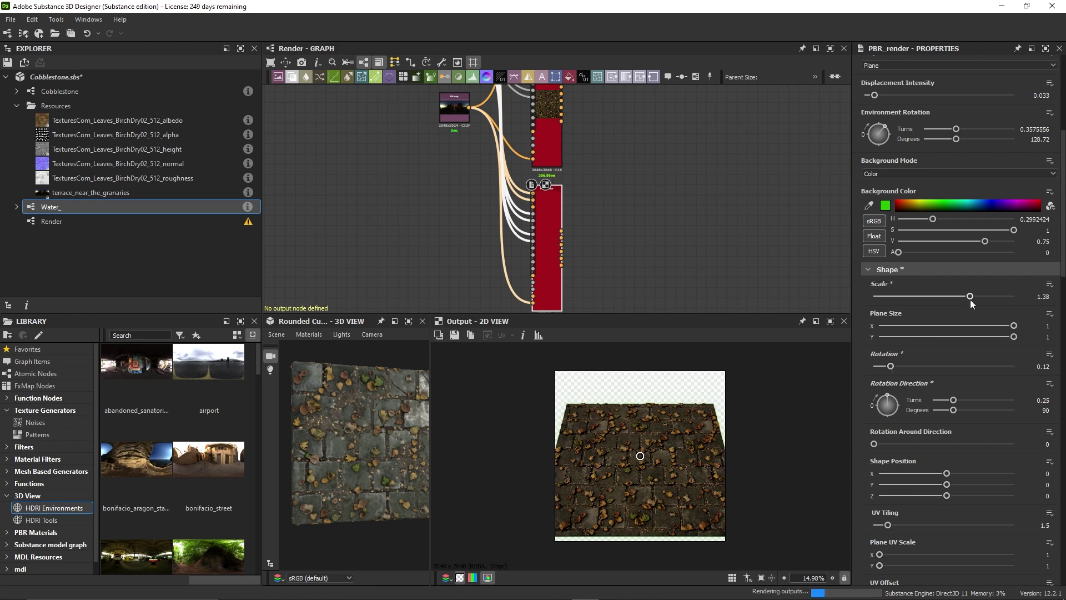
pyautogui.scroll(3, 645, 483)
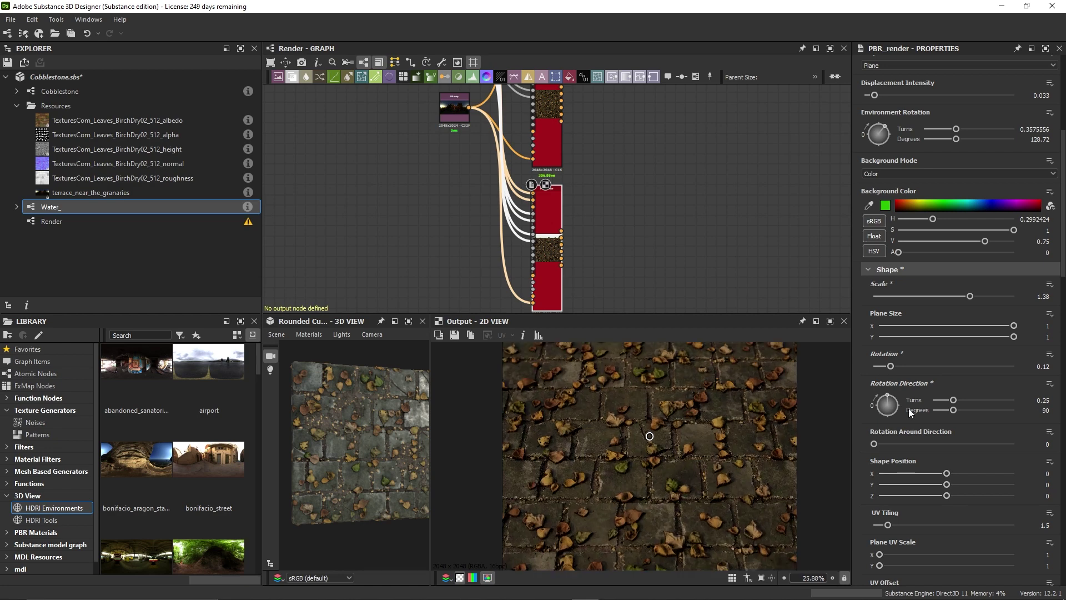
pyautogui.scroll(-1, 935, 392)
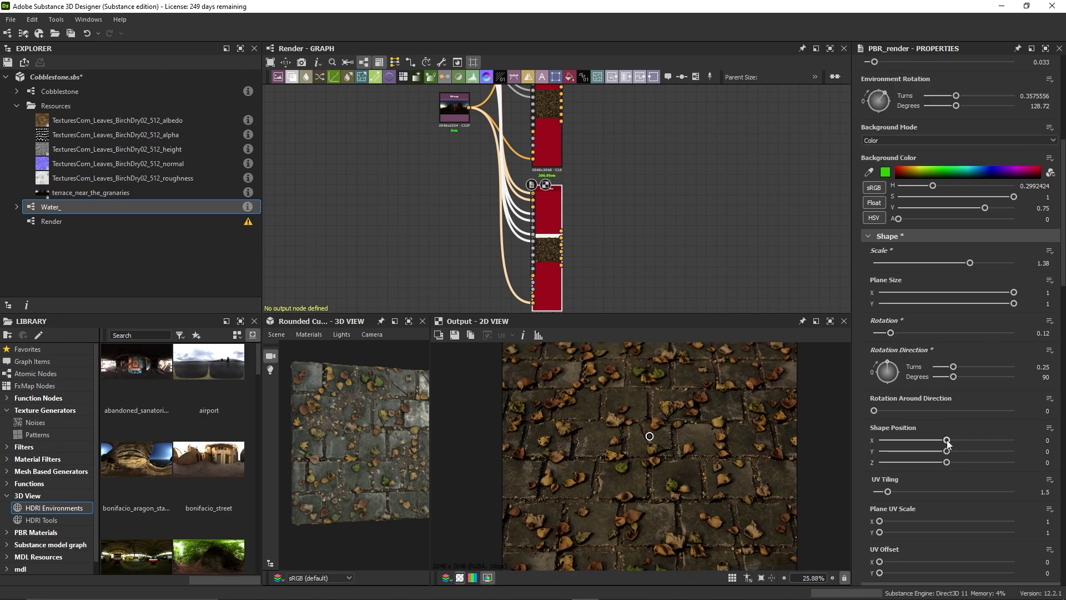
# Offset the plane to X -0.01, Y 0.12 and increase its scale to 1.68.
pyautogui.moveTo(947, 440); pyautogui.dragTo(953, 438)
pyautogui.scroll(-2, 681, 442)
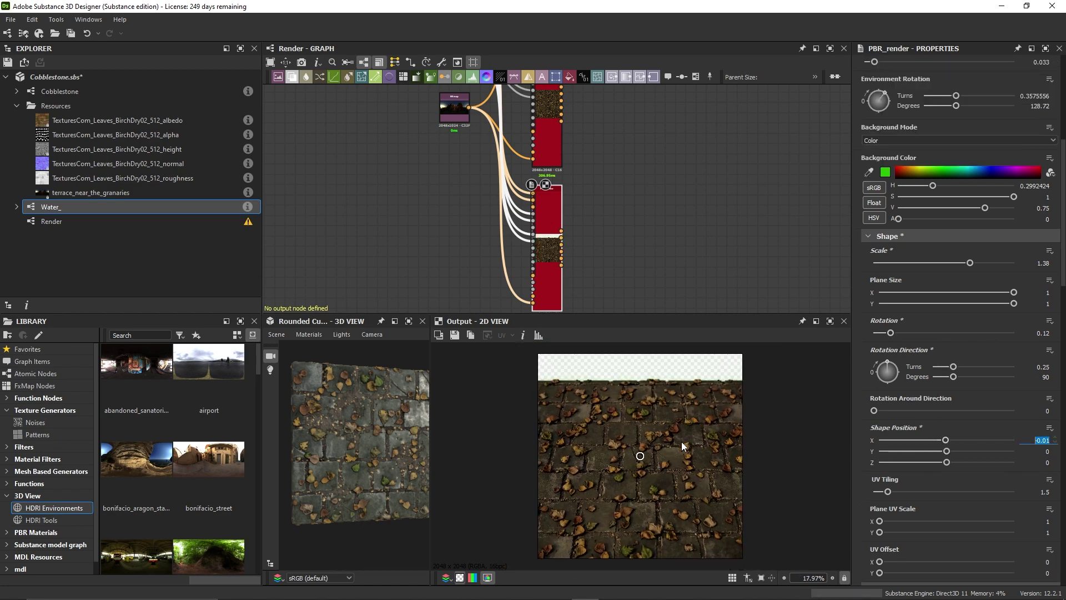
pyautogui.moveTo(948, 453); pyautogui.dragTo(957, 456)
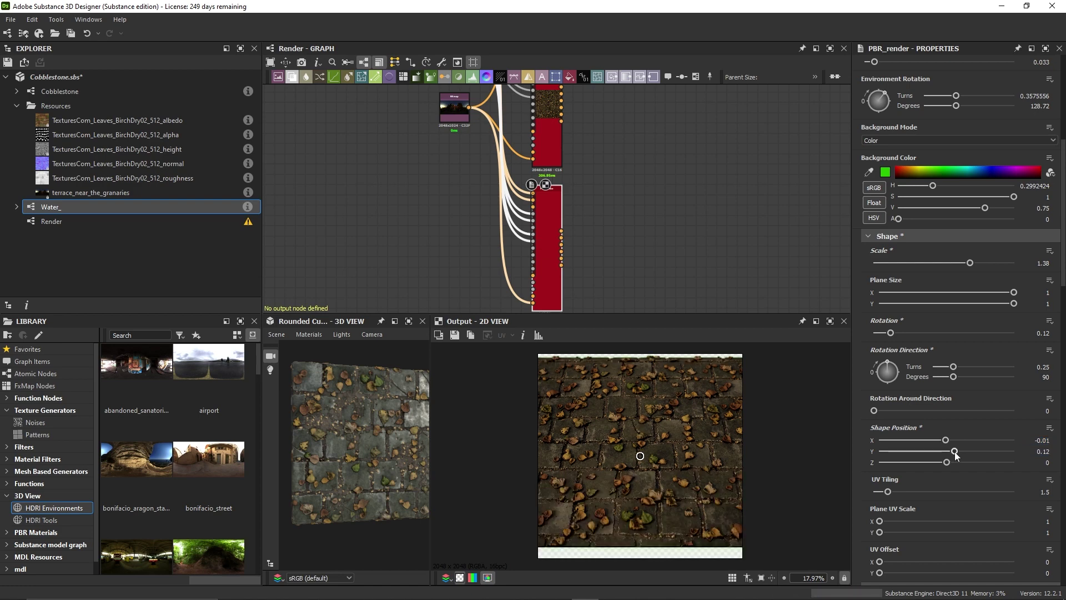
pyautogui.moveTo(956, 456); pyautogui.dragTo(954, 453)
pyautogui.scroll(1, 911, 289)
pyautogui.moveTo(970, 295); pyautogui.dragTo(979, 298)
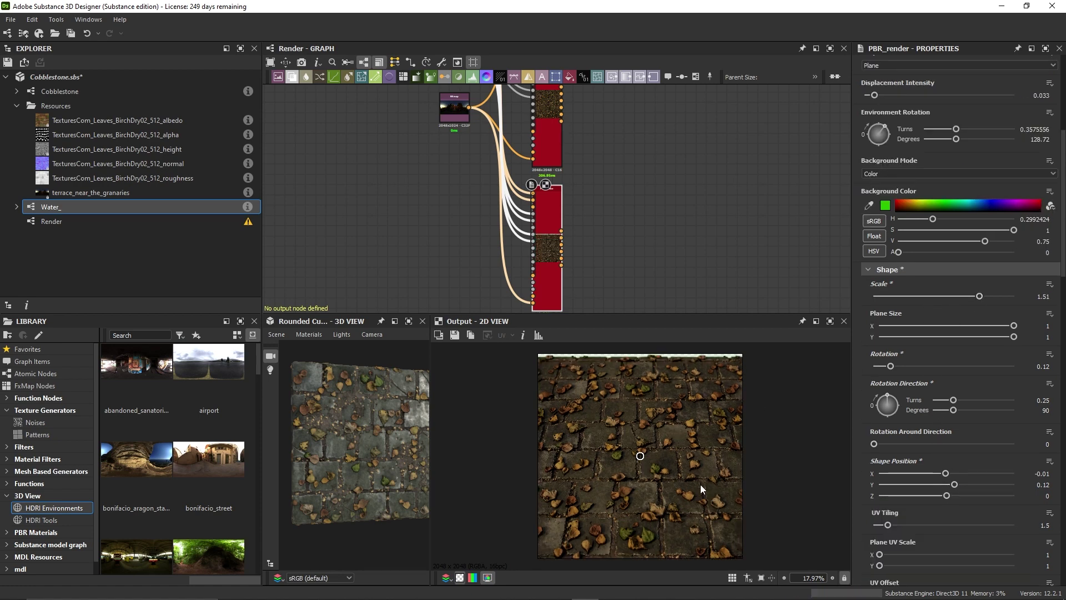
pyautogui.click(991, 299)
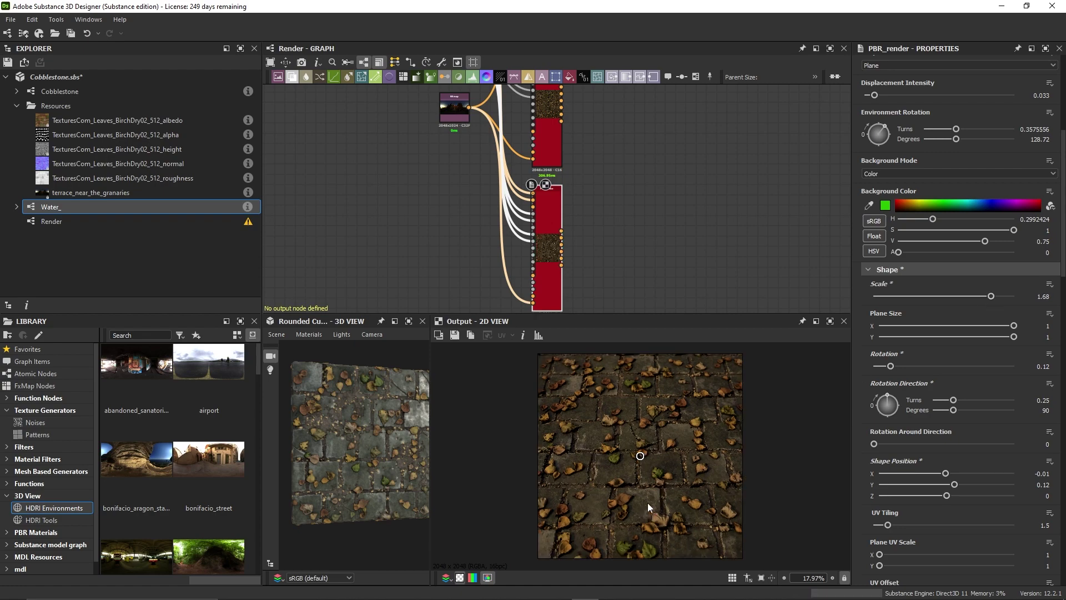
pyautogui.scroll(3, 672, 459)
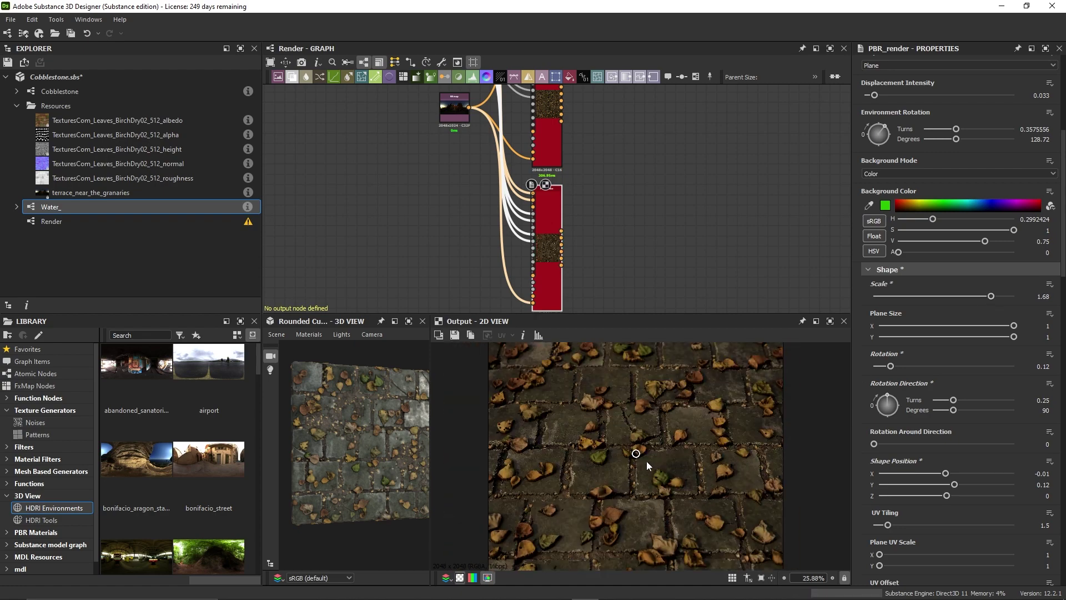
pyautogui.scroll(3, 646, 460)
pyautogui.scroll(-1, 635, 427)
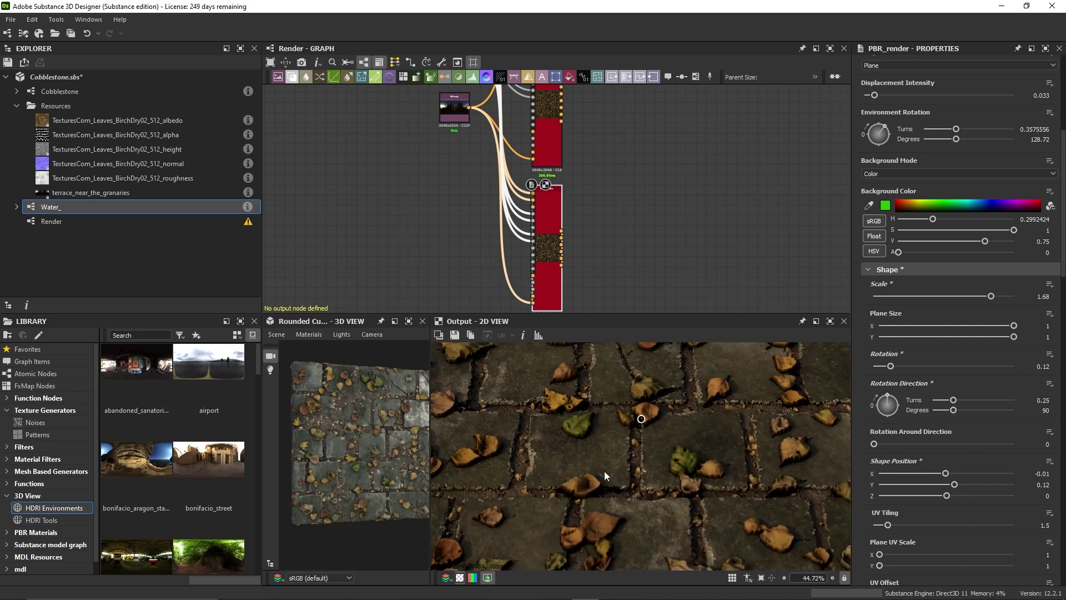
pyautogui.scroll(-2, 614, 474)
pyautogui.scroll(-1, 620, 475)
# Try 0.01 and 0.02, then settle the PBR Render Displacement Intensity at 0.015.
pyautogui.scroll(1, 940, 393)
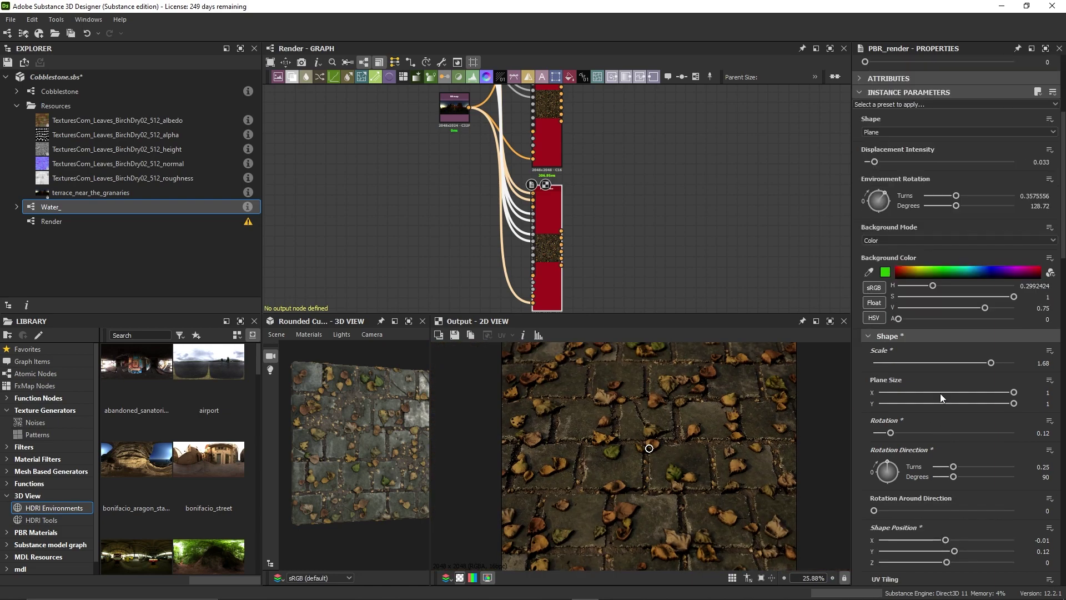
pyautogui.scroll(1, 941, 400)
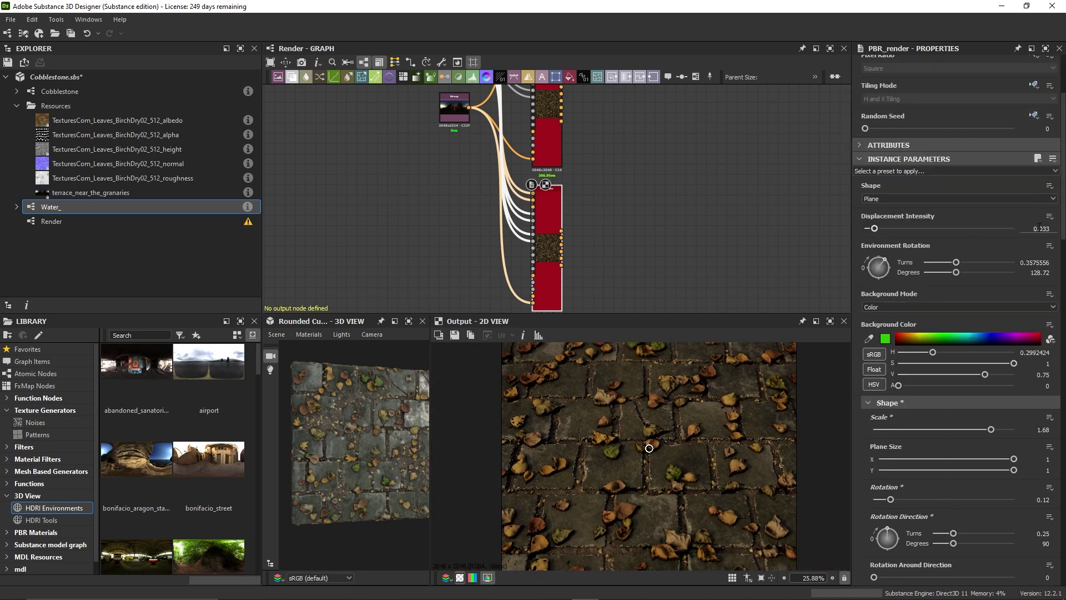
pyautogui.click(1039, 227)
pyautogui.write('0.01')
pyautogui.press('Return')
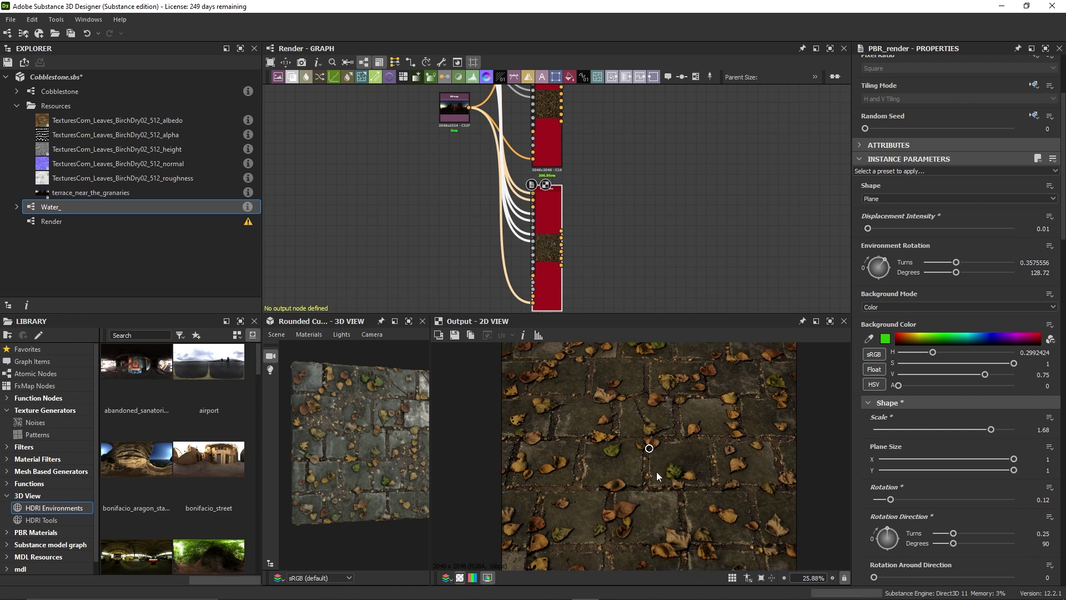
pyautogui.click(1048, 227)
pyautogui.write('0.02')
pyautogui.press('Return')
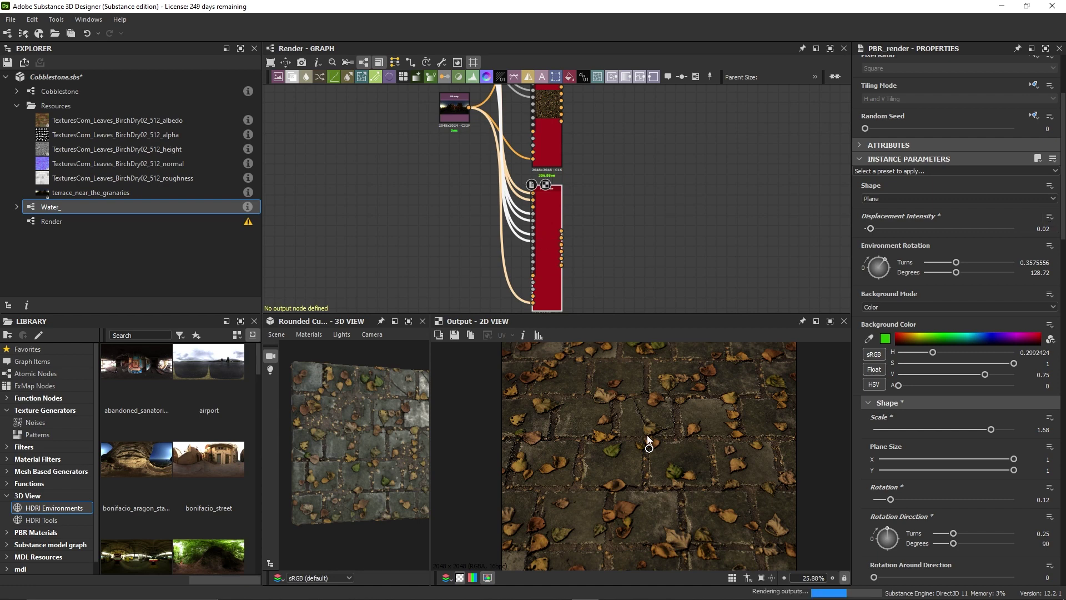
pyautogui.scroll(3, 651, 472)
pyautogui.scroll(-2, 634, 444)
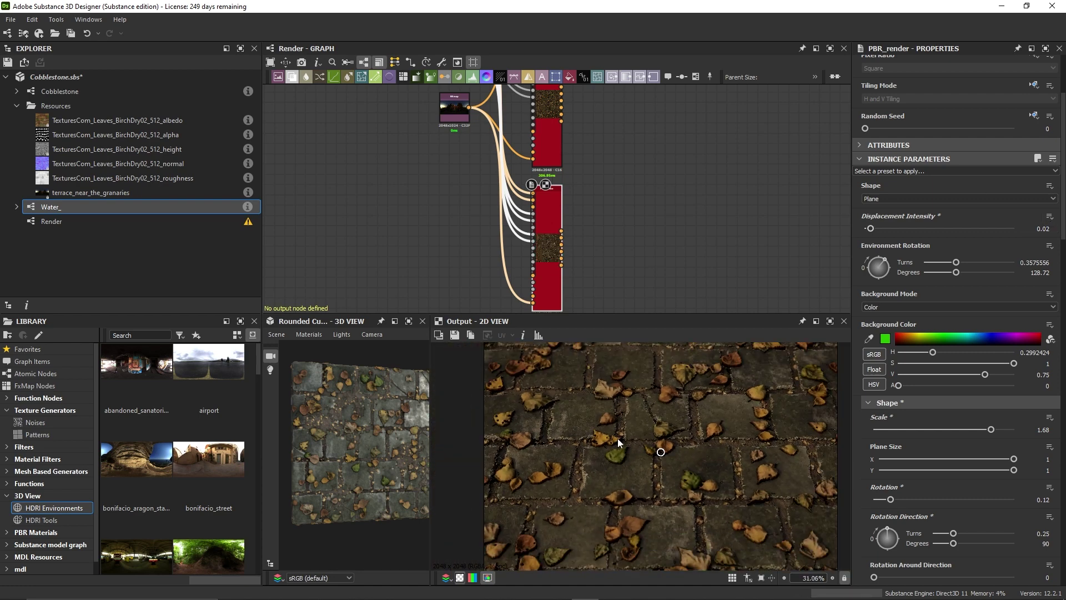
pyautogui.scroll(-1, 635, 438)
pyautogui.click(1048, 227)
pyautogui.write('0.015')
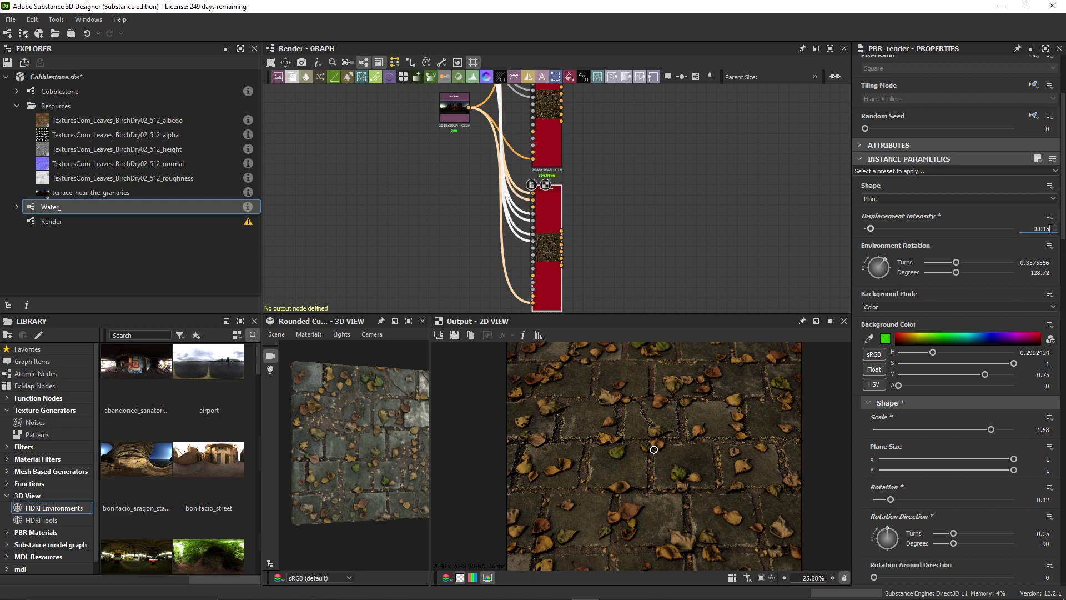
pyautogui.press('Return')
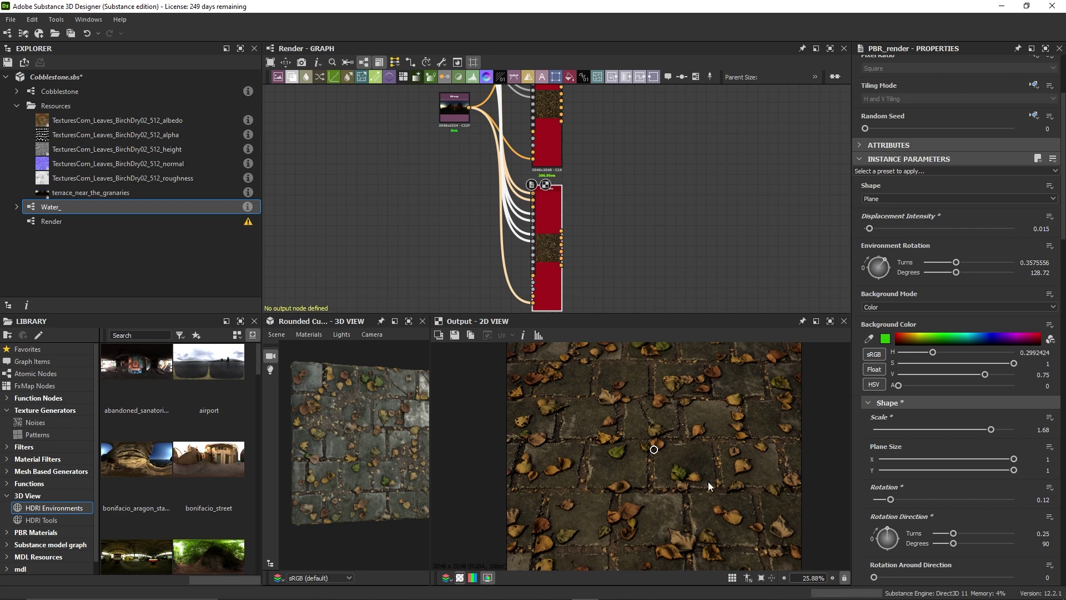
pyautogui.scroll(3, 660, 451)
pyautogui.scroll(-1, 661, 454)
pyautogui.scroll(-6, 694, 466)
pyautogui.scroll(2, 689, 471)
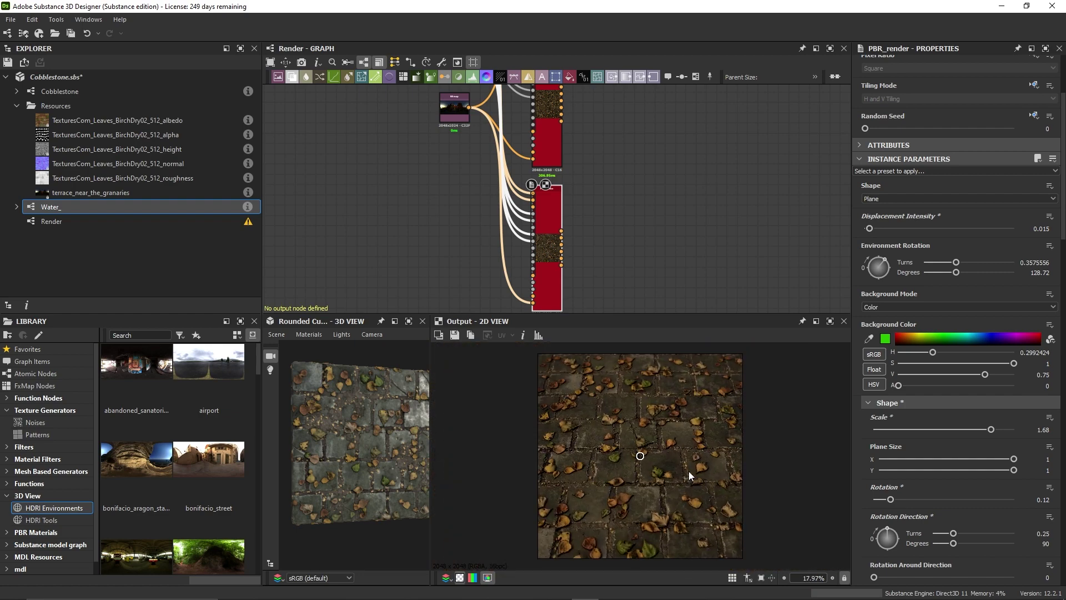
pyautogui.scroll(1, 678, 469)
pyautogui.moveTo(547, 108); pyautogui.dragTo(558, 172, button='middle')
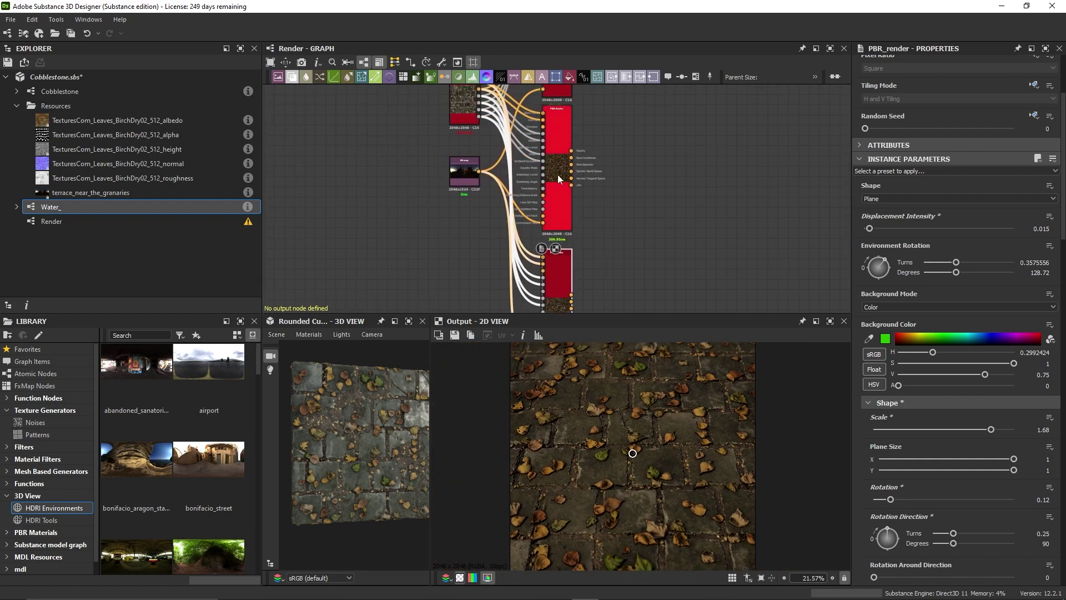
pyautogui.scroll(-2, 666, 465)
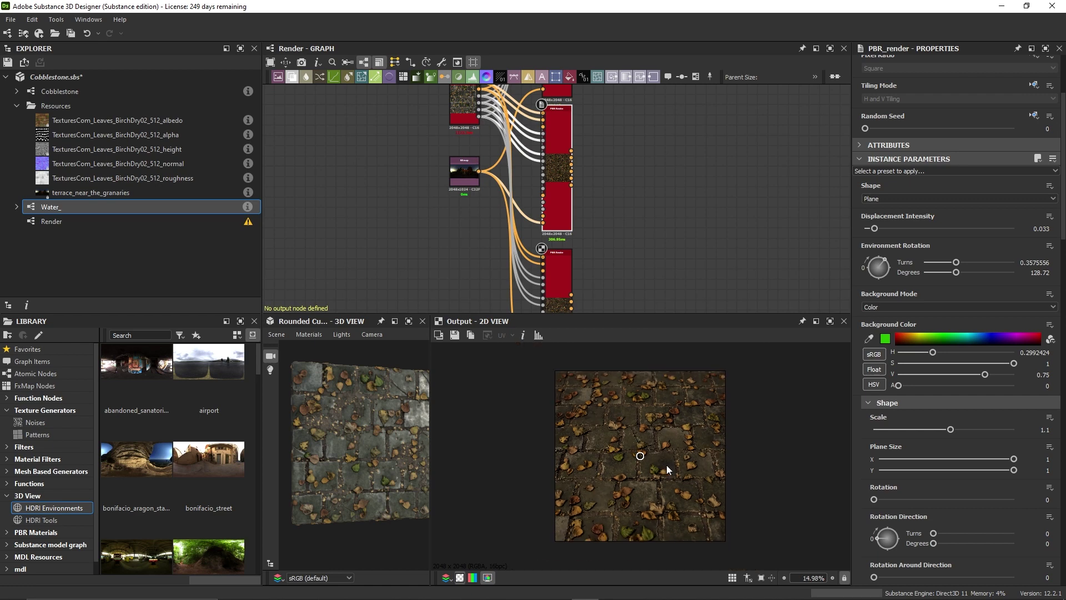
pyautogui.doubleClick(563, 186)
pyautogui.moveTo(606, 119); pyautogui.dragTo(601, 199, button='middle')
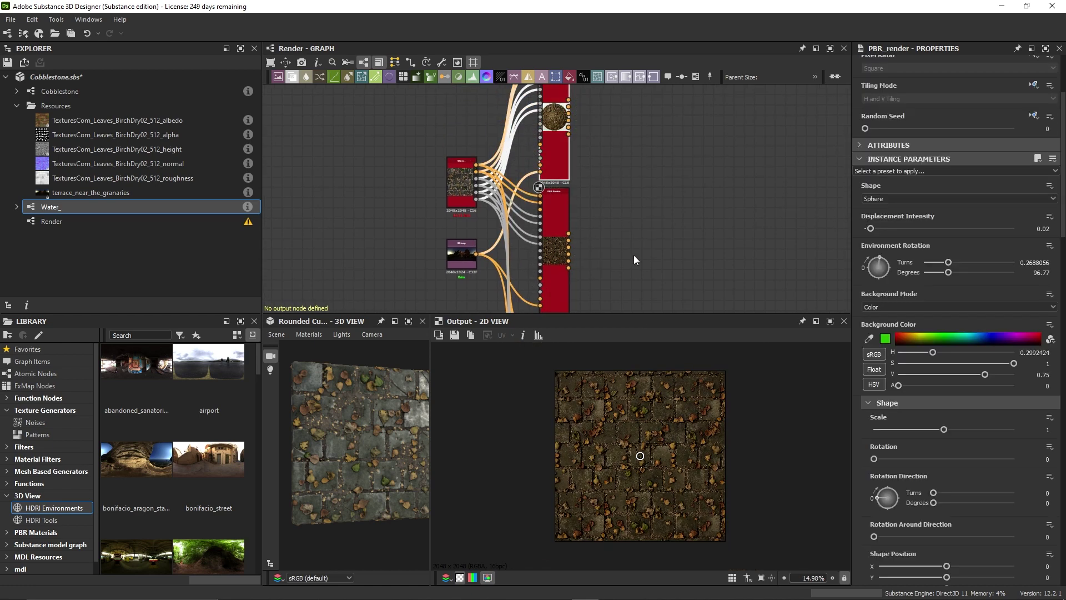
pyautogui.moveTo(635, 256); pyautogui.dragTo(621, 211, button='middle')
pyautogui.scroll(-2, 621, 211)
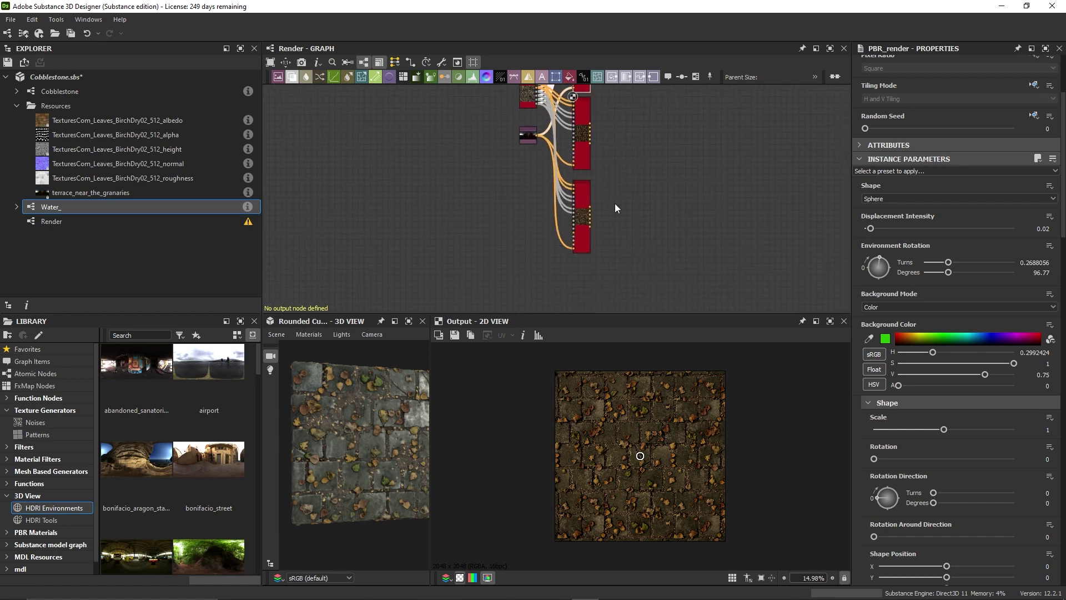
pyautogui.scroll(1, 616, 208)
pyautogui.scroll(2, 622, 214)
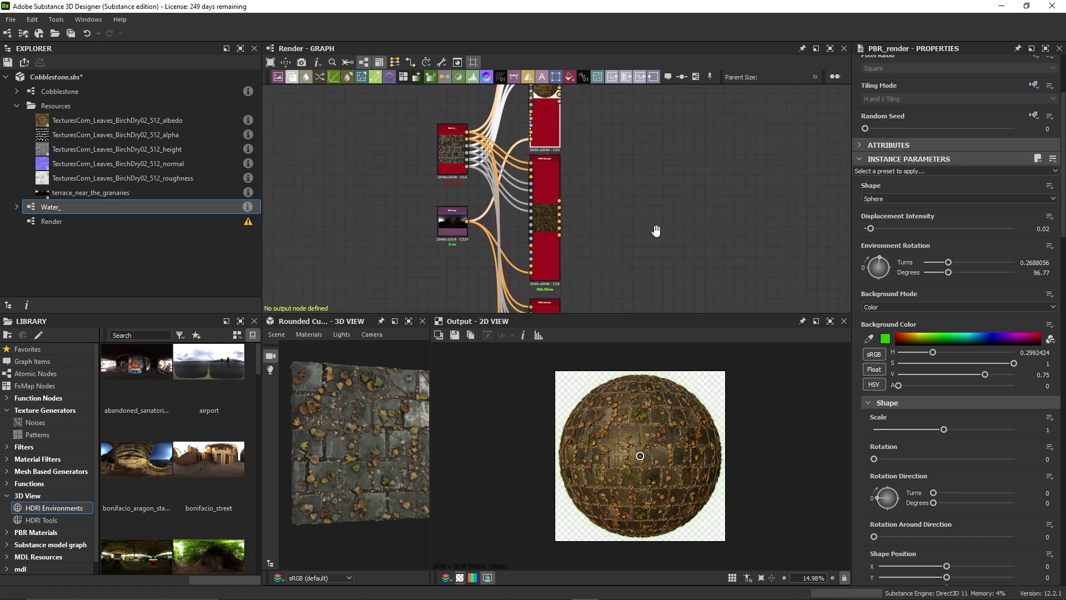
pyautogui.moveTo(656, 230); pyautogui.dragTo(675, 91, button='middle')
pyautogui.click(567, 217)
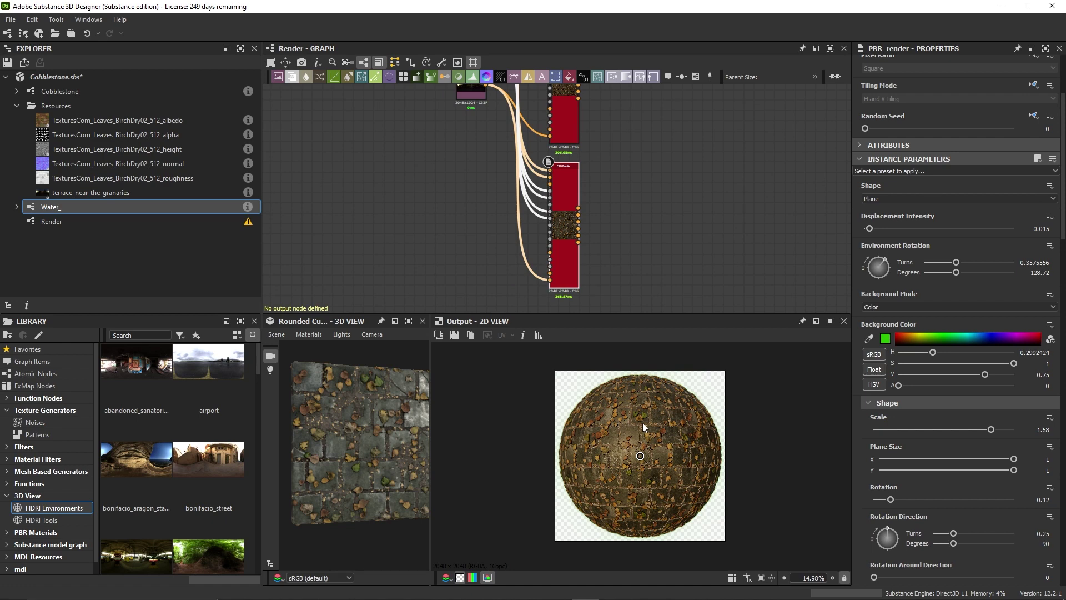
pyautogui.doubleClick(557, 223)
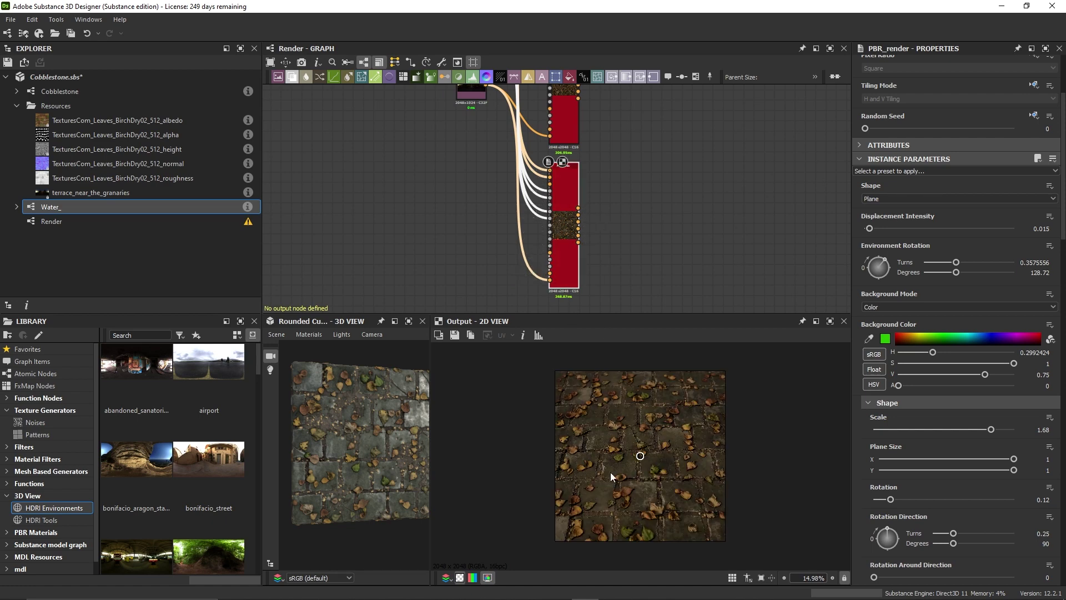
pyautogui.scroll(2, 610, 472)
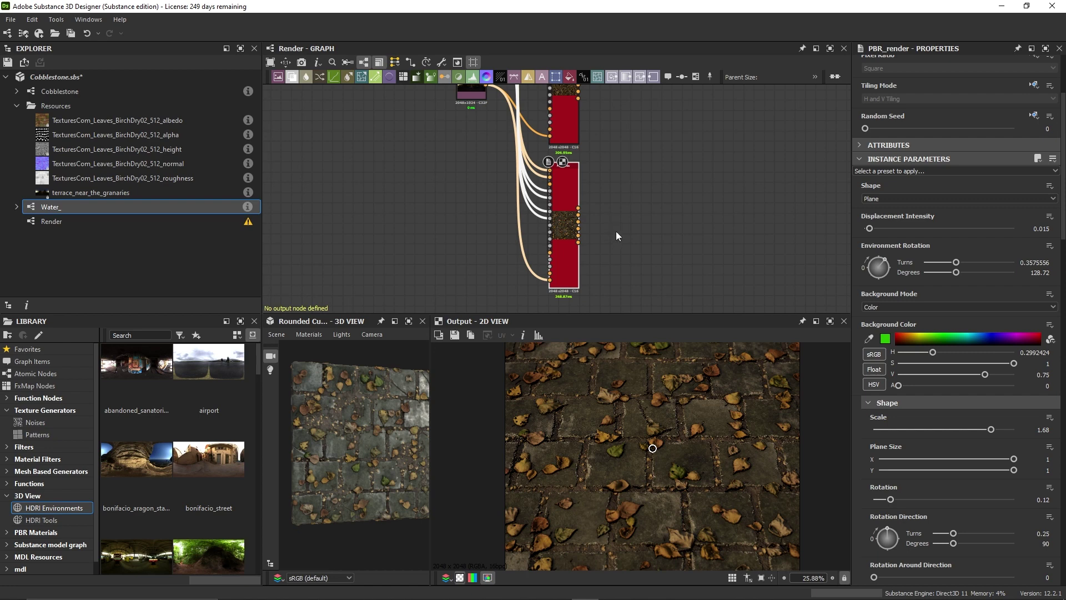
pyautogui.scroll(4, 616, 236)
pyautogui.moveTo(487, 154)
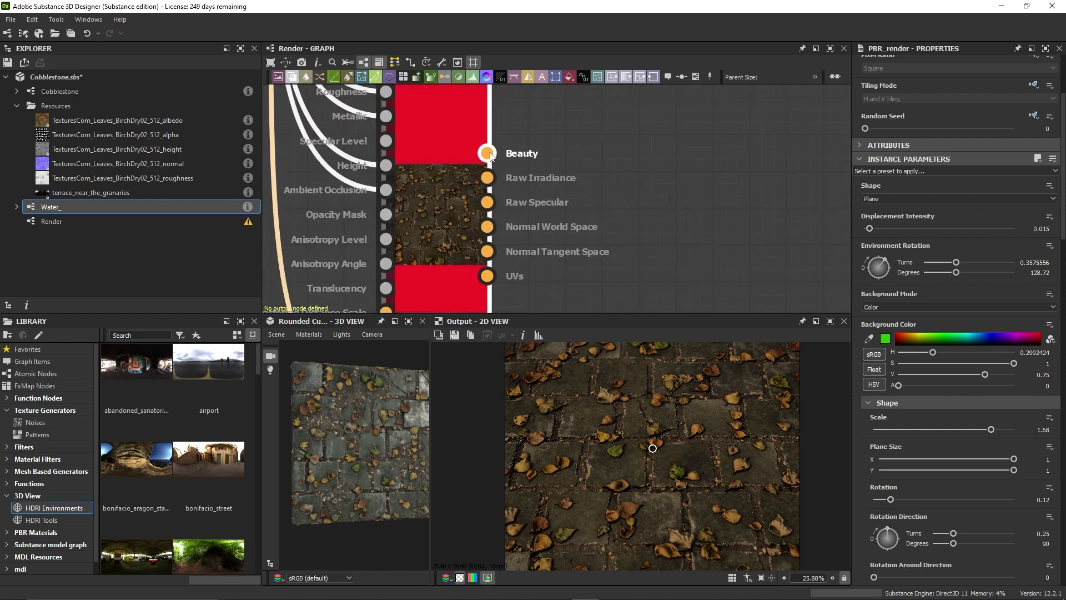
pyautogui.moveTo(488, 155); pyautogui.dragTo(661, 155)
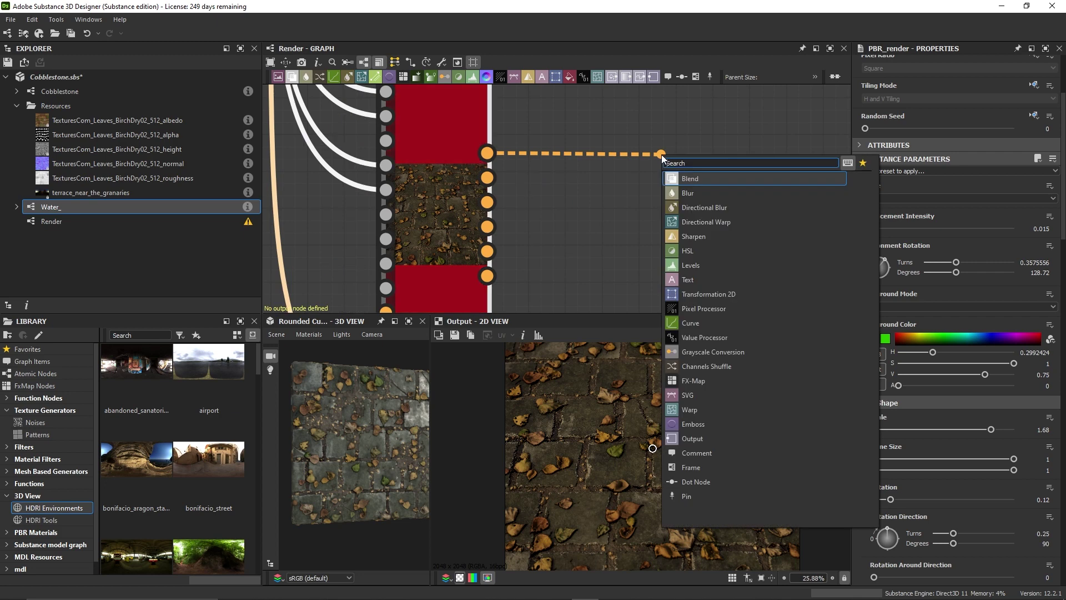
pyautogui.write('sha')
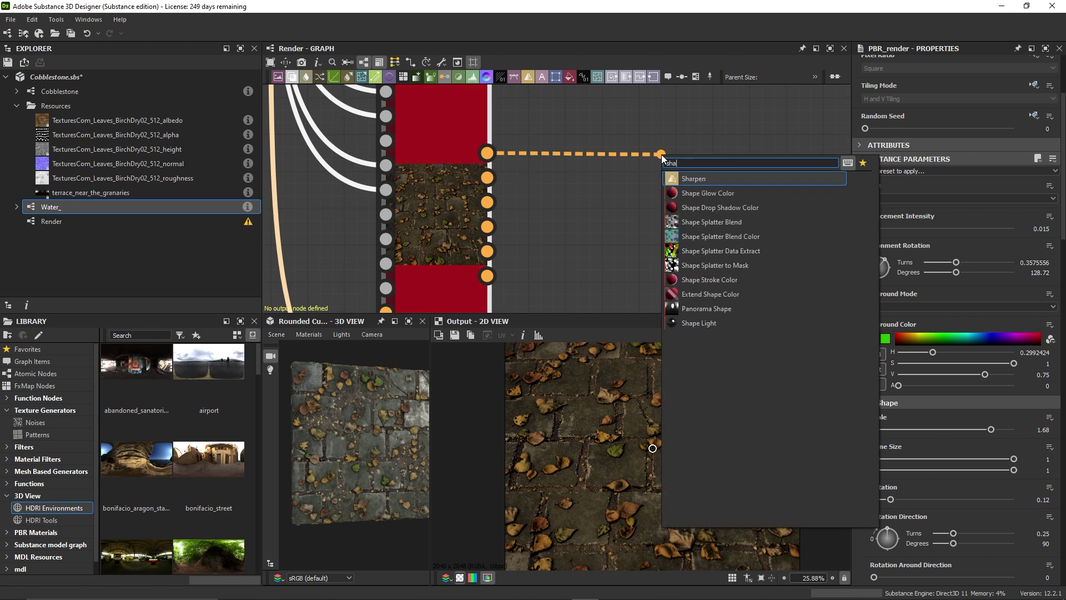
pyautogui.click(694, 179)
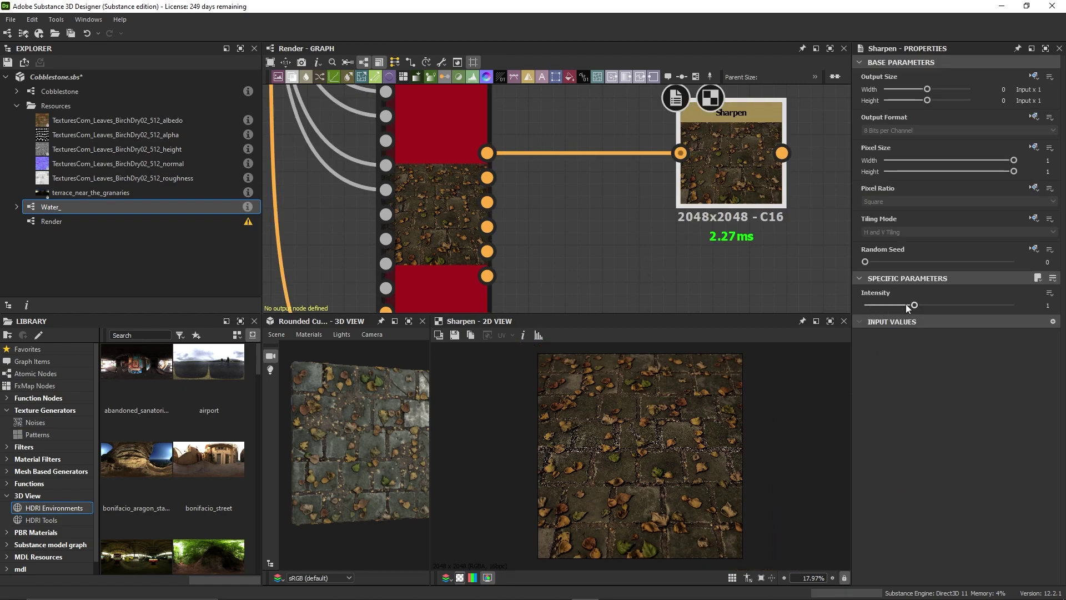
pyautogui.moveTo(914, 305)
pyautogui.mouseDown()
pyautogui.moveTo(865, 305)
pyautogui.moveTo(986, 319)
pyautogui.mouseUp()
pyautogui.scroll(4, 636, 428)
pyautogui.scroll(2, 663, 458)
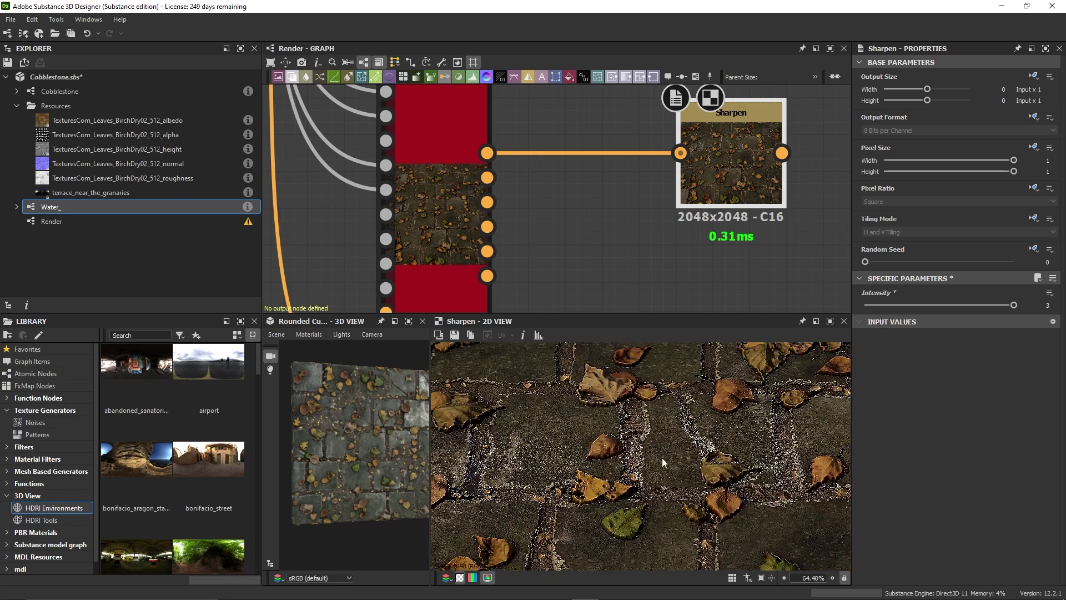
pyautogui.scroll(3, 662, 458)
pyautogui.click(886, 305)
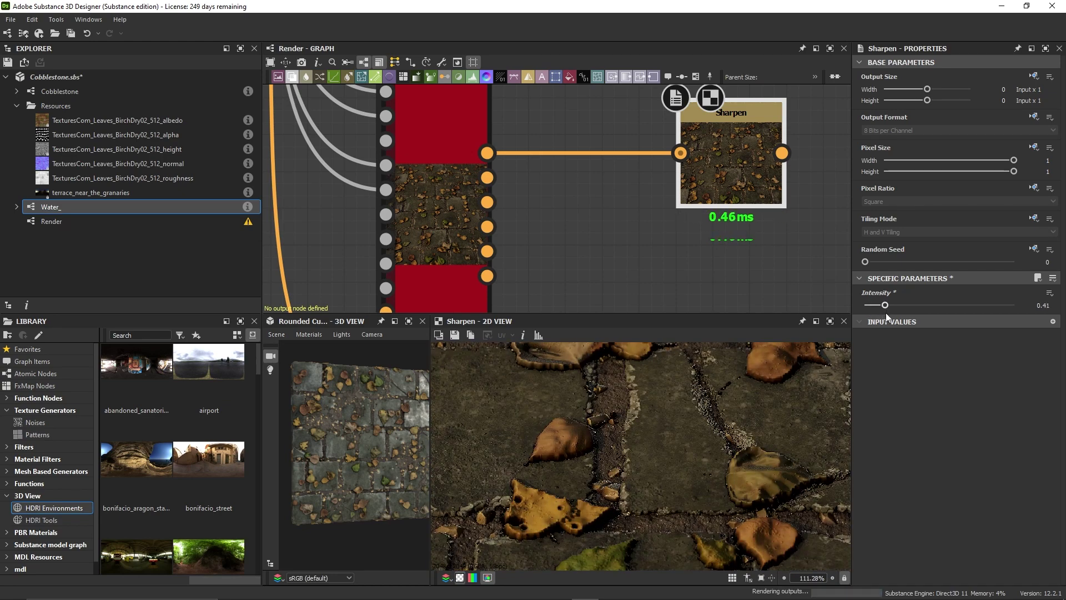
pyautogui.moveTo(885, 312); pyautogui.dragTo(887, 312)
pyautogui.scroll(-6, 664, 412)
pyautogui.scroll(-5, 615, 466)
pyautogui.scroll(-2, 499, 264)
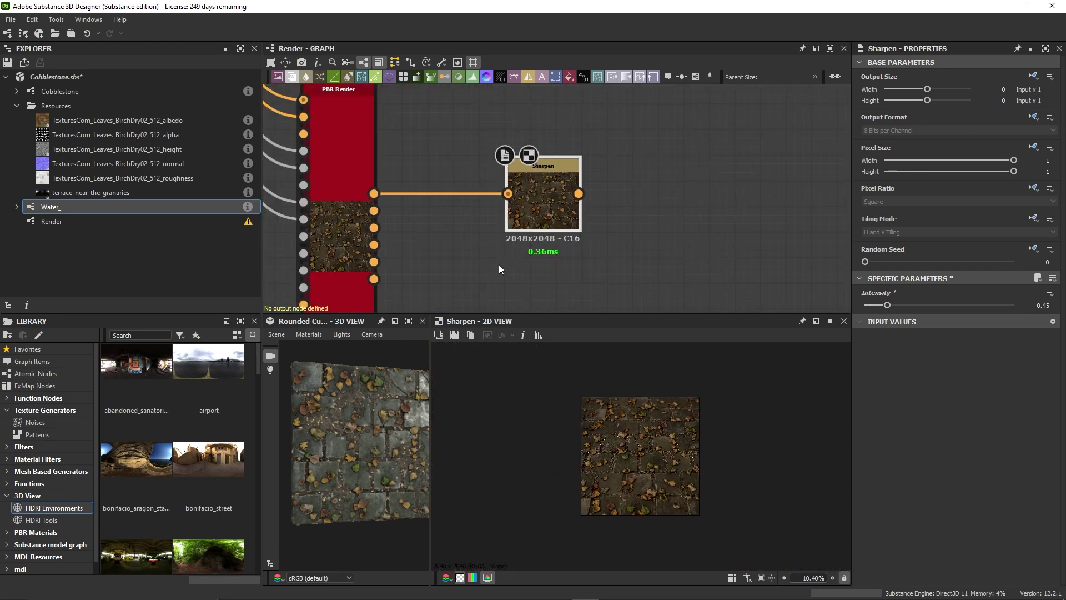
pyautogui.press('Delete')
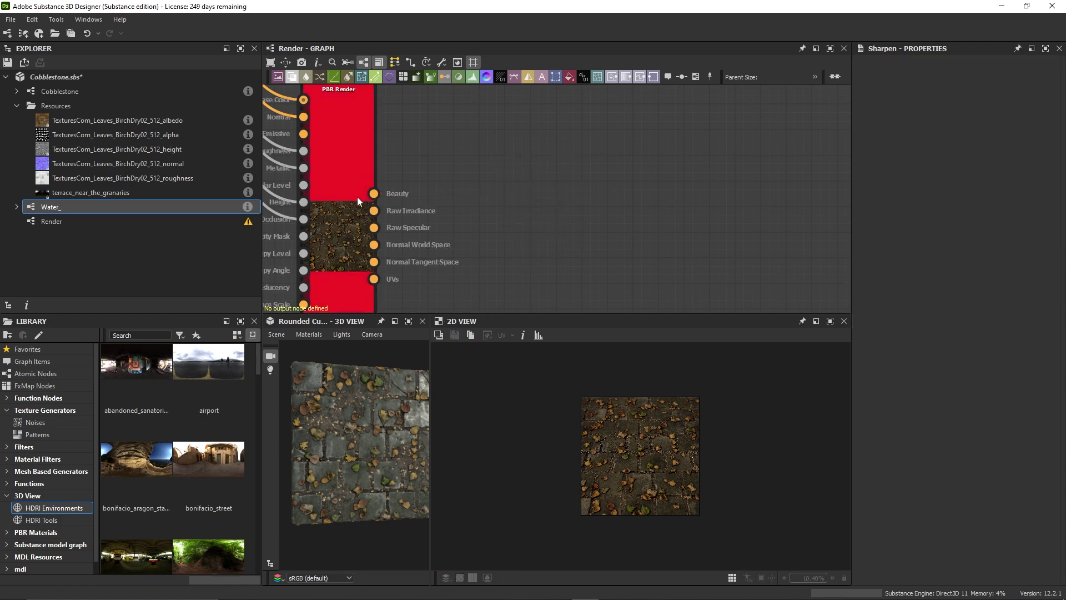
# Add a Highpass Color node on the Beauty output with radius about 17.
pyautogui.moveTo(373, 193); pyautogui.dragTo(535, 176)
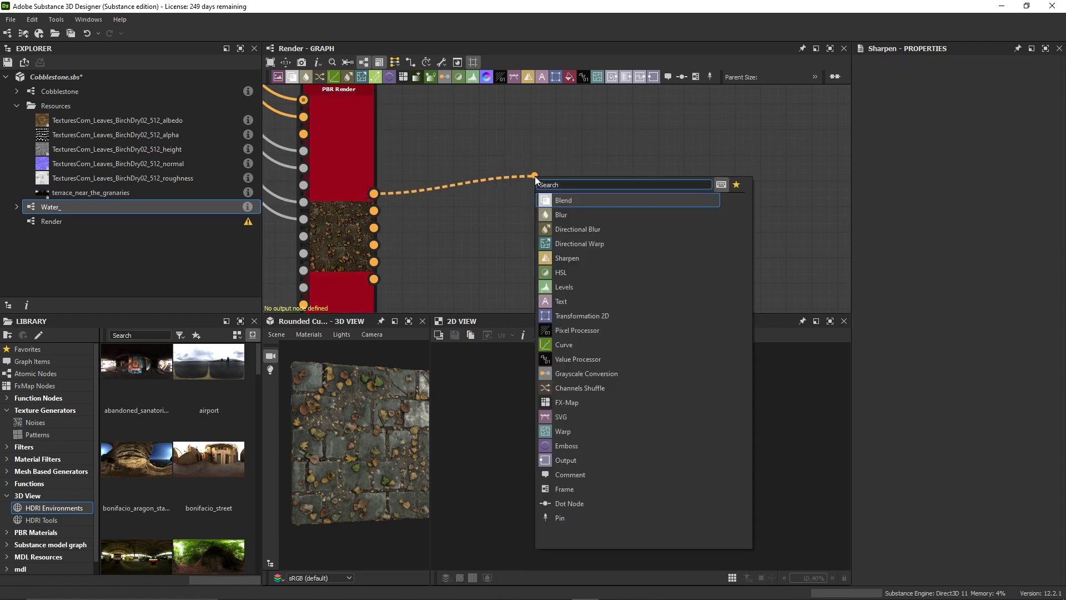
pyautogui.write('high')
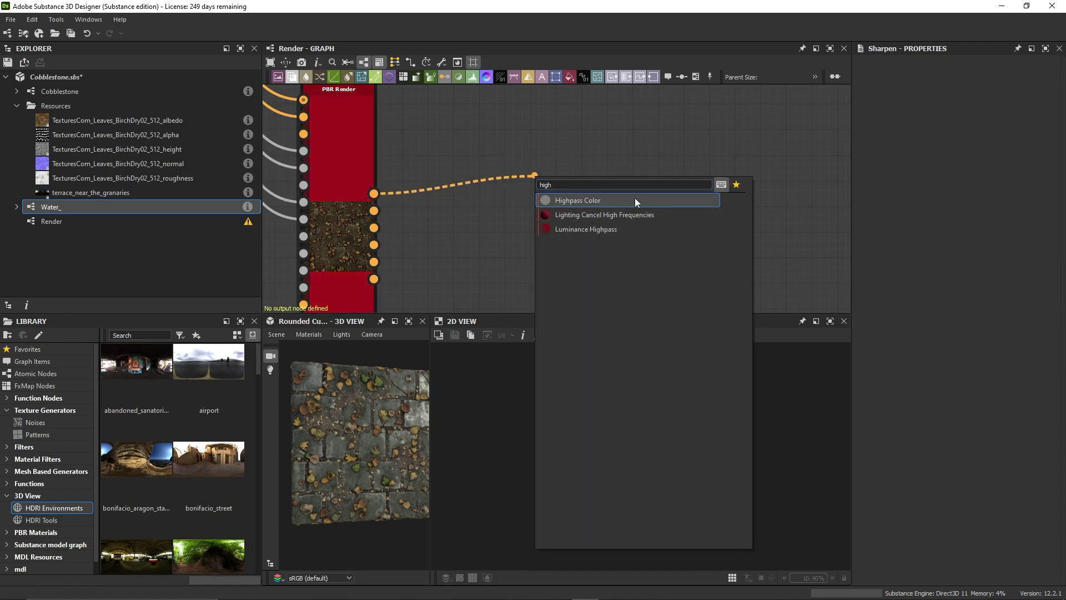
pyautogui.click(635, 199)
pyautogui.moveTo(506, 179); pyautogui.dragTo(454, 166)
pyautogui.scroll(3, 644, 392)
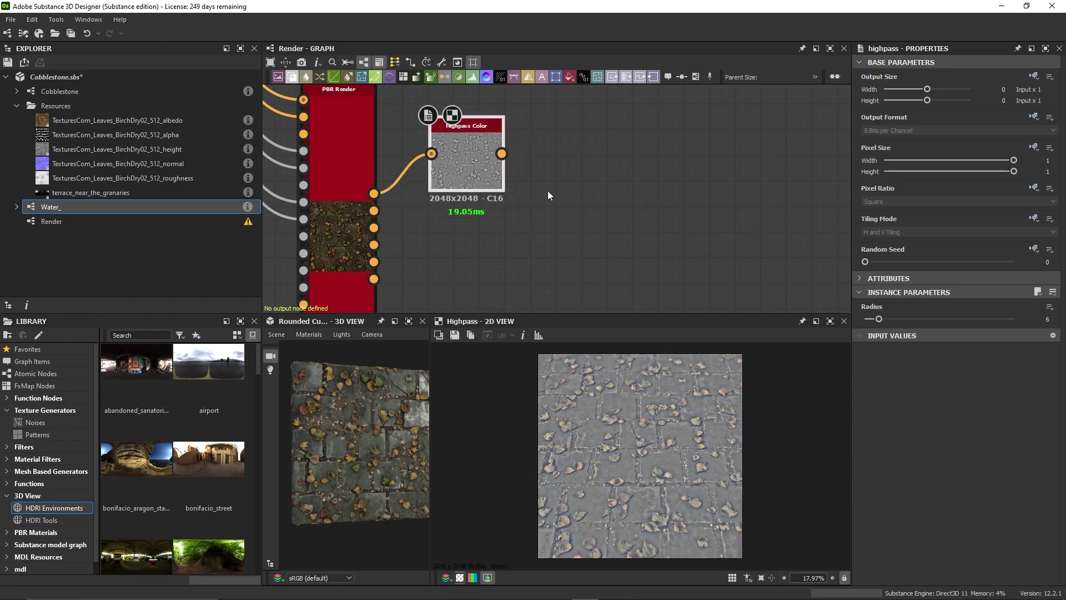
pyautogui.moveTo(882, 321); pyautogui.dragTo(903, 321)
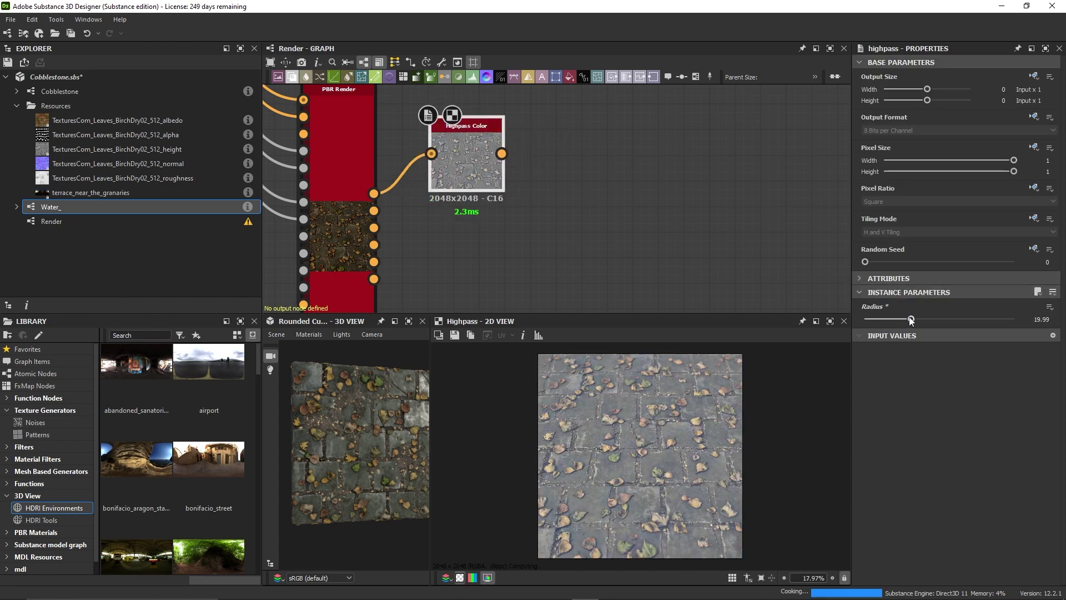
# Blend the highpass over Beauty in Overlay mode at reduced opacity.
pyautogui.moveTo(373, 194); pyautogui.dragTo(579, 244)
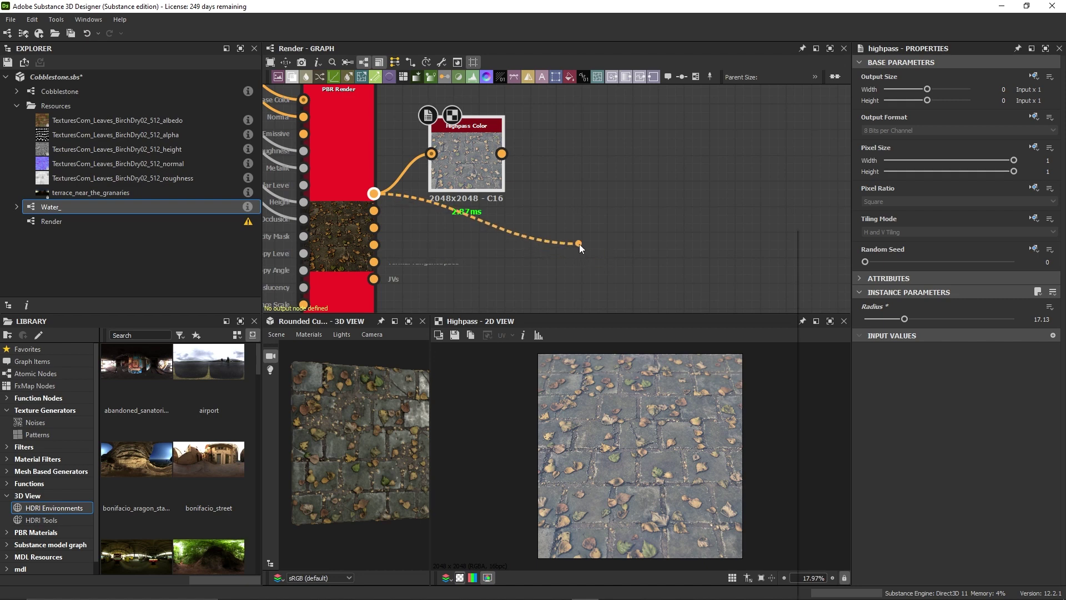
pyautogui.write('b')
pyautogui.press('Return')
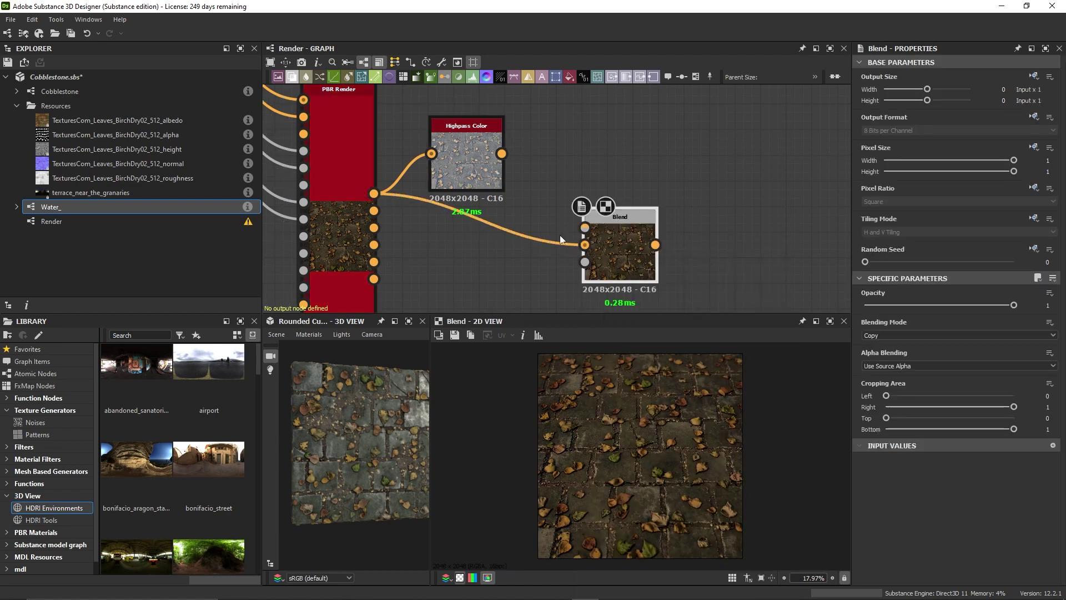
pyautogui.moveTo(502, 154)
pyautogui.mouseDown()
pyautogui.moveTo(614, 237)
pyautogui.moveTo(600, 212)
pyautogui.mouseUp()
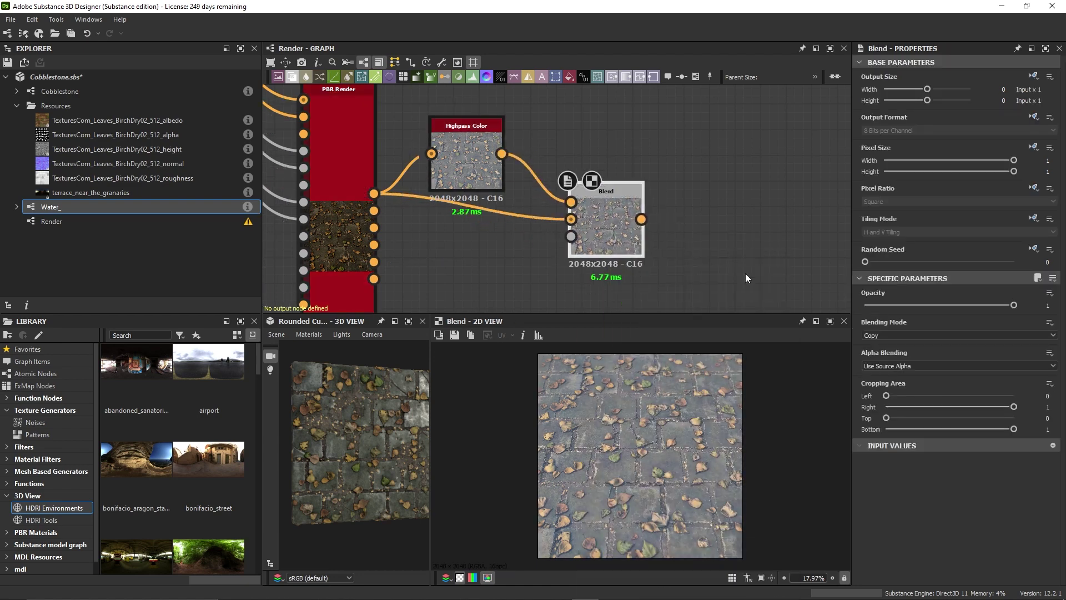
pyautogui.click(894, 335)
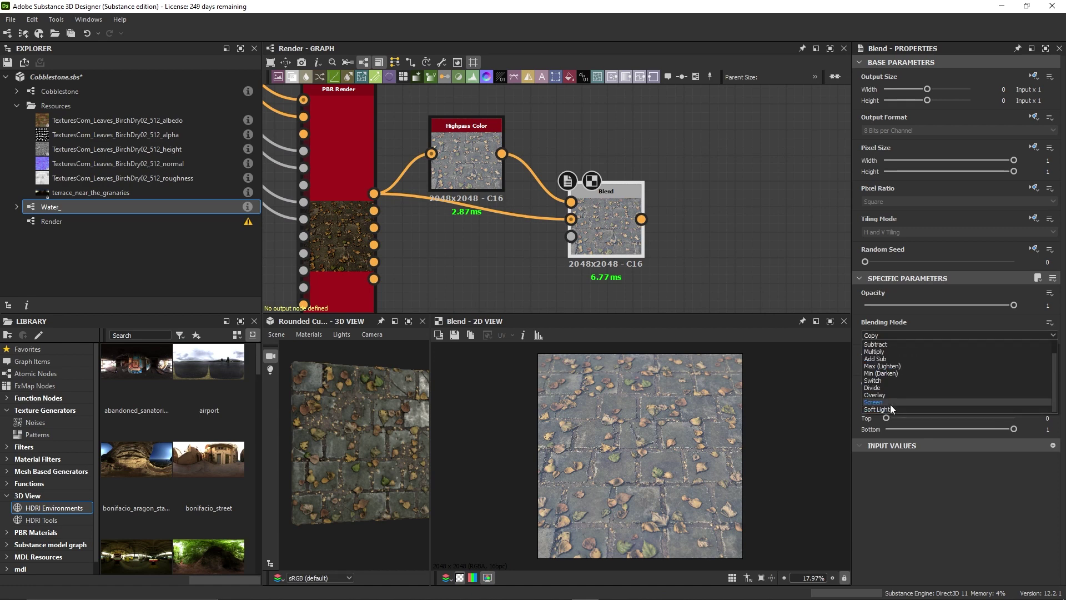
pyautogui.click(890, 395)
pyautogui.scroll(3, 693, 391)
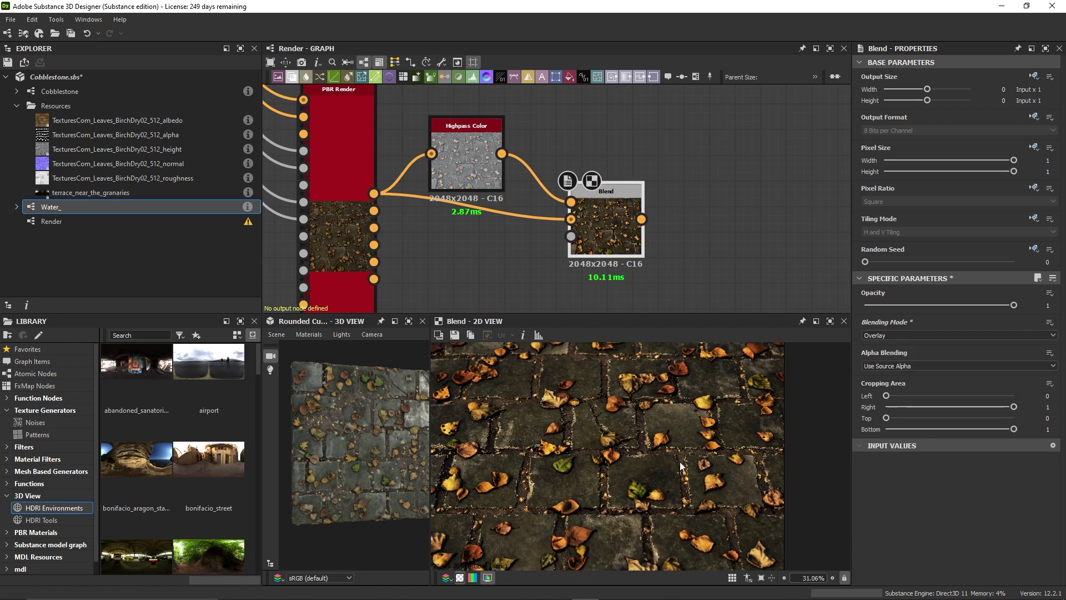
pyautogui.moveTo(987, 306); pyautogui.dragTo(995, 306)
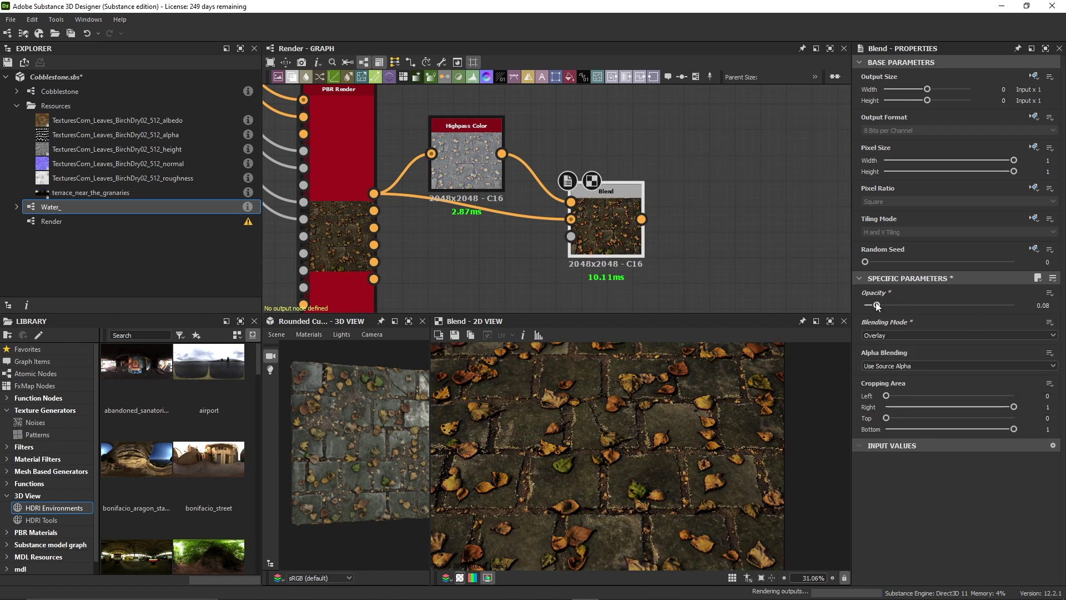
pyautogui.click(460, 164)
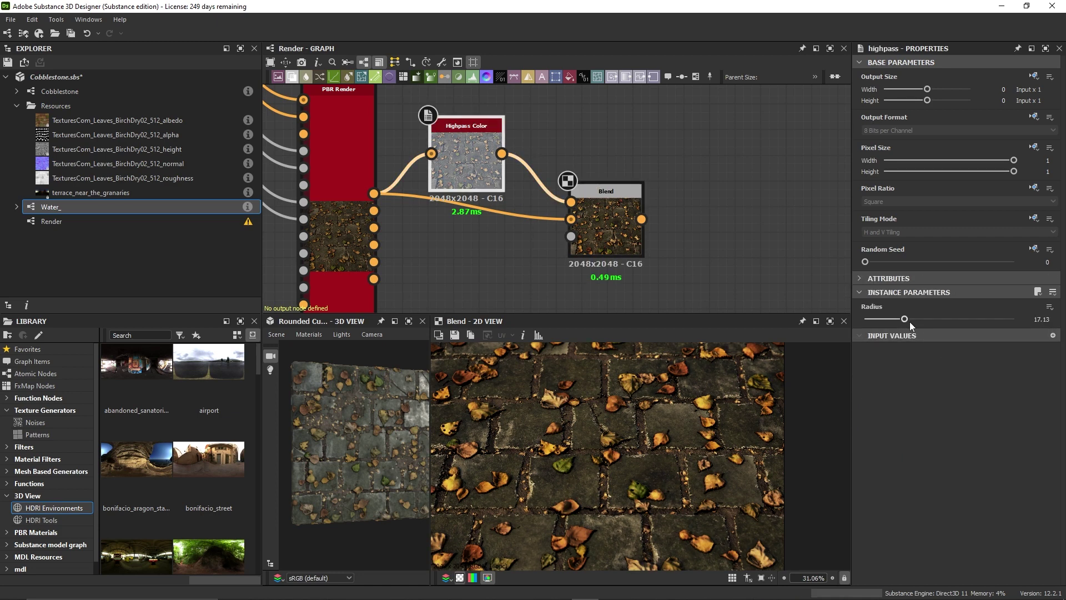
# Set the Highpass Color radius to about 19 and nudge the node upward.
pyautogui.moveTo(906, 319)
pyautogui.mouseDown()
pyautogui.moveTo(863, 323)
pyautogui.moveTo(1034, 328)
pyautogui.mouseUp()
pyautogui.scroll(3, 615, 441)
pyautogui.scroll(-5, 630, 468)
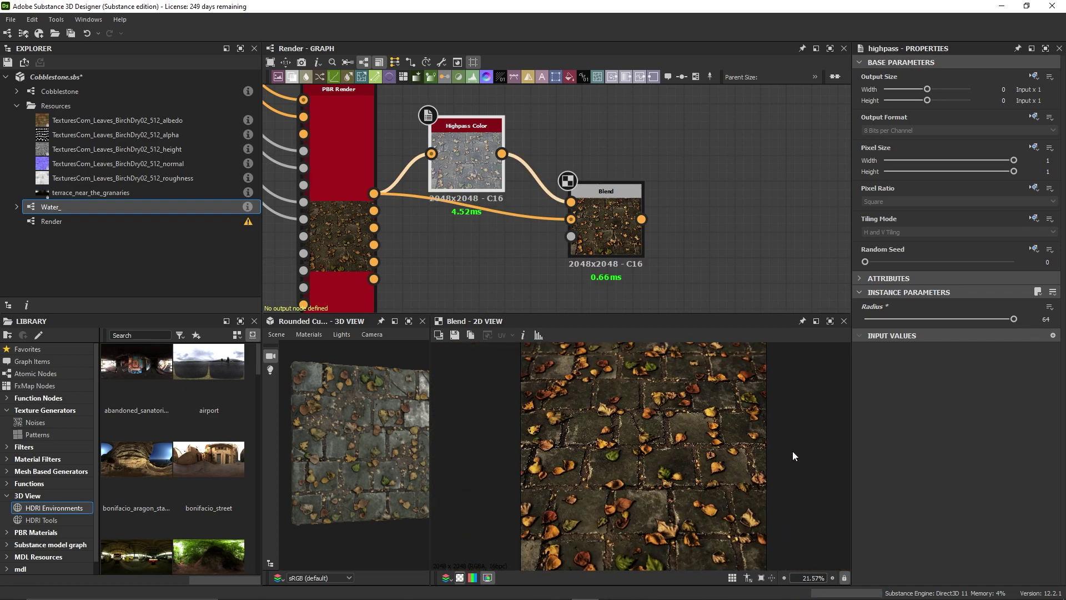
pyautogui.moveTo(987, 320)
pyautogui.mouseDown()
pyautogui.moveTo(880, 320)
pyautogui.moveTo(916, 319)
pyautogui.moveTo(896, 319)
pyautogui.mouseUp()
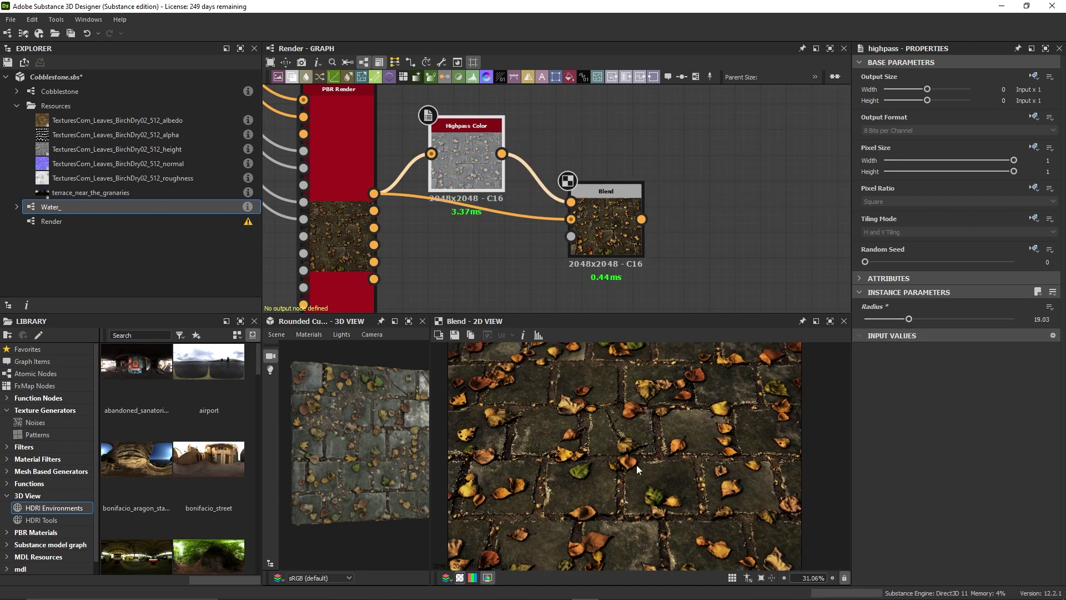
pyautogui.scroll(-5, 628, 485)
pyautogui.moveTo(478, 171); pyautogui.dragTo(479, 145)
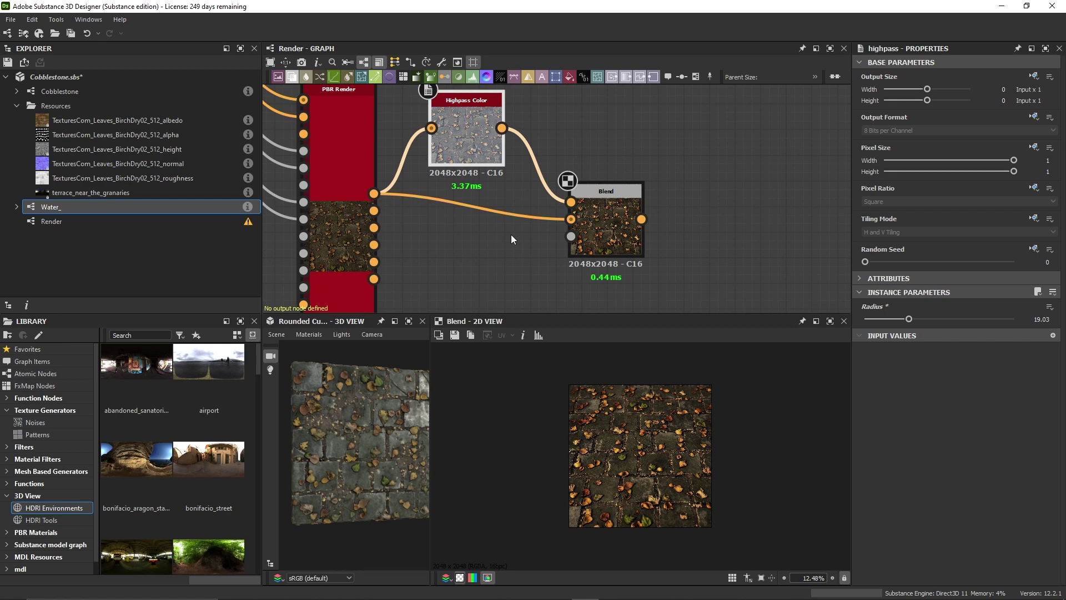
# Cancel saving the 2D view image and collapse the Resources folder in the Explorer.
pyautogui.click(455, 335)
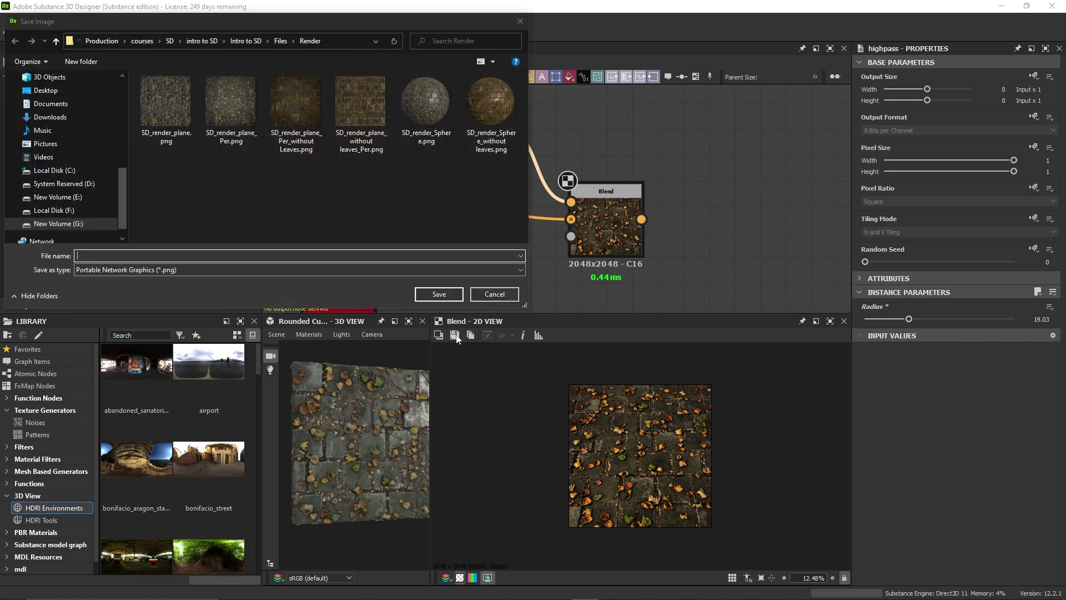
pyautogui.click(520, 24)
pyautogui.scroll(-2, 441, 186)
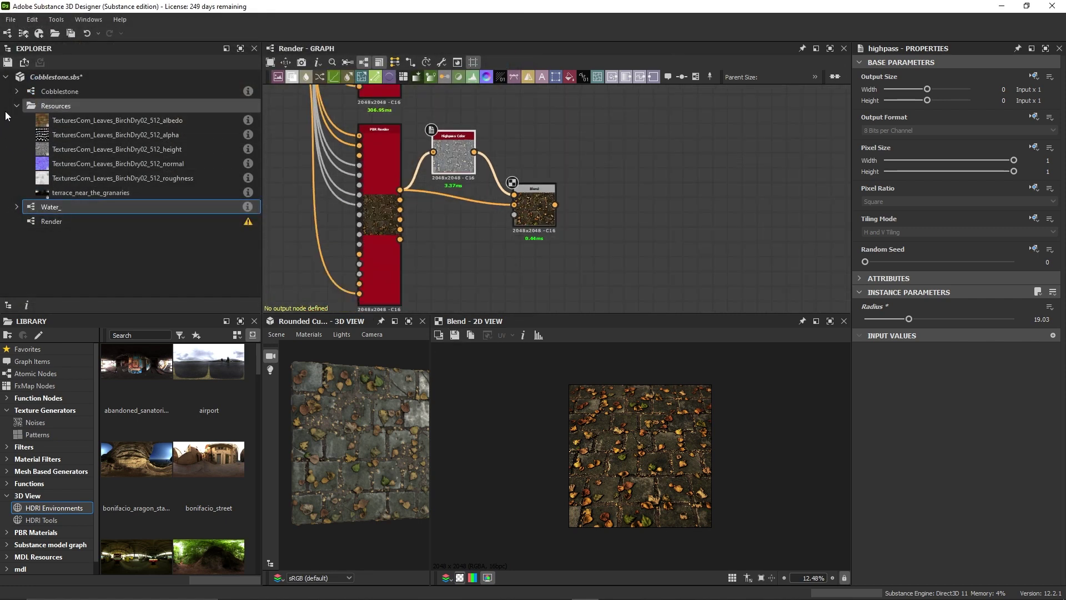
pyautogui.doubleClick(56, 106)
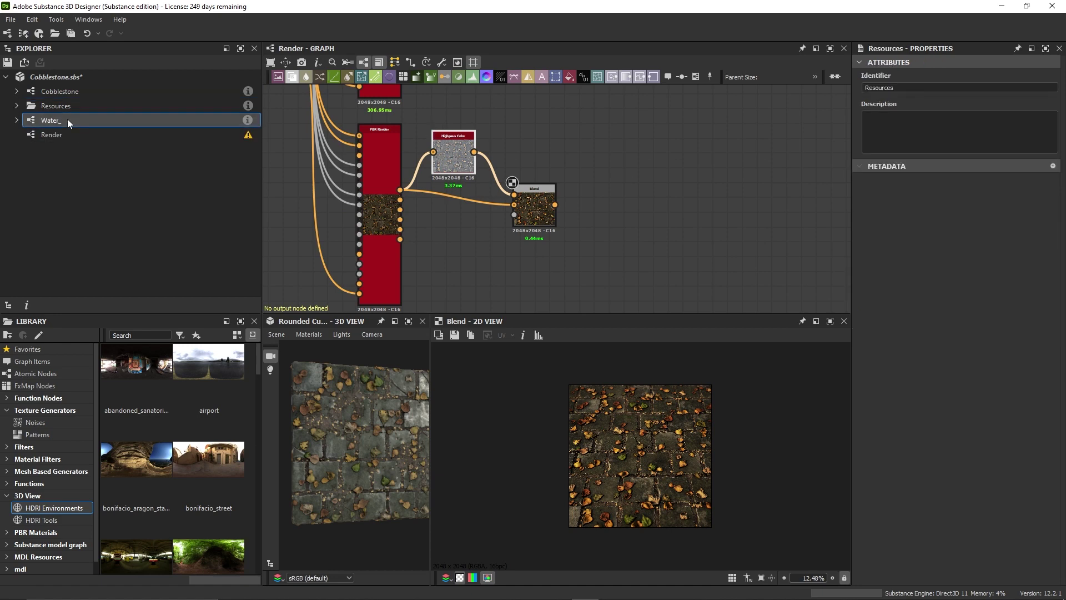
# In the Water_ graph, set the Cobblestone's parent size to 2048.
pyautogui.doubleClick(51, 120)
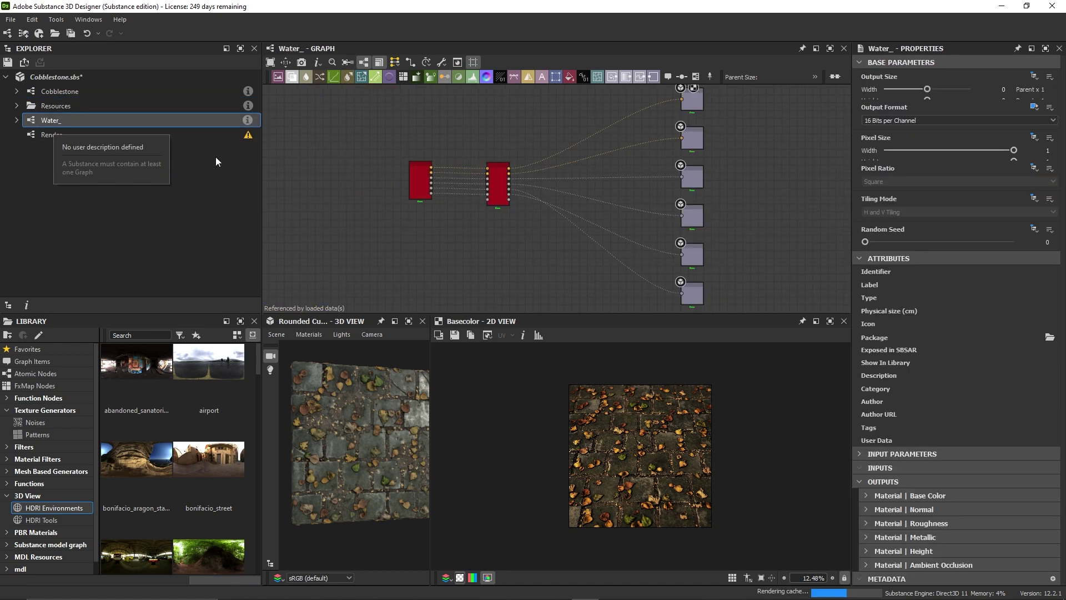
pyautogui.click(392, 164)
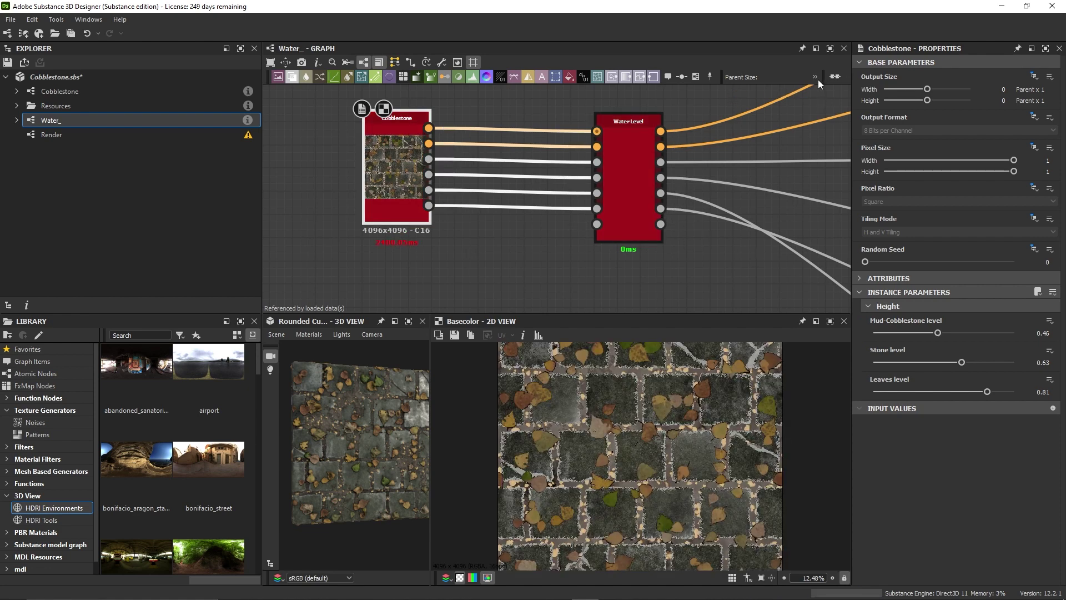
pyautogui.click(815, 77)
pyautogui.click(747, 88)
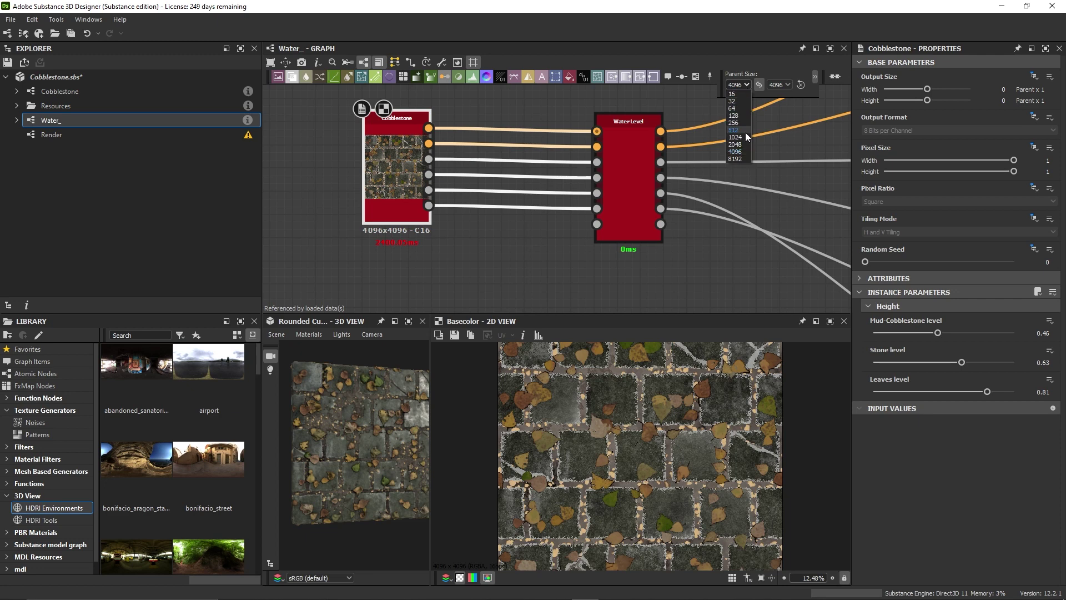
pyautogui.click(736, 141)
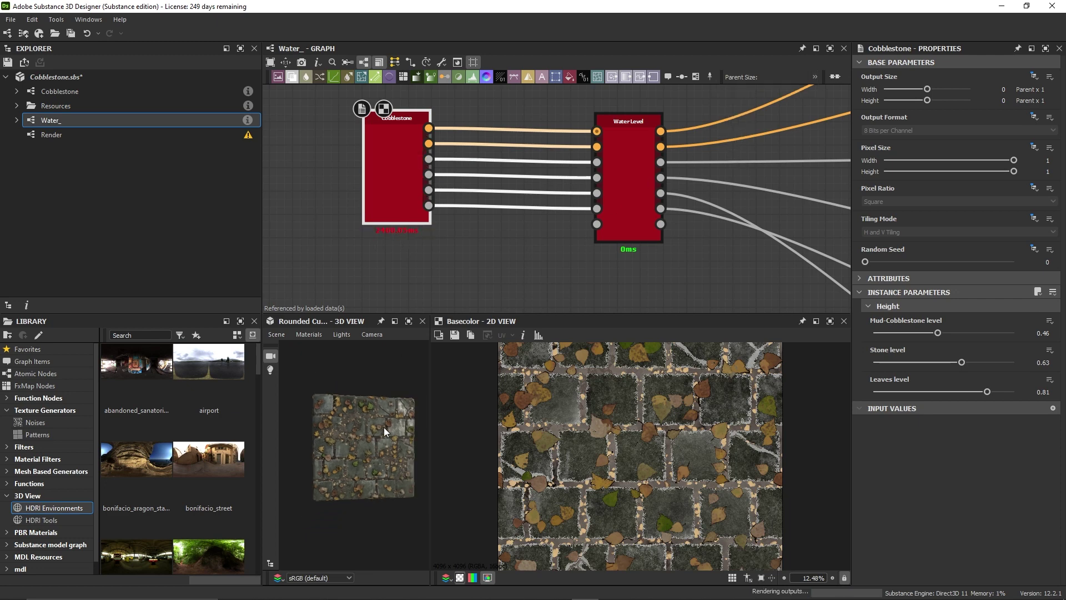
# Drop the Leaves level to 0, lower Mud-Cobblestone to 0.26, and reopen the Render graph.
pyautogui.scroll(3, 384, 427)
pyautogui.moveTo(450, 261); pyautogui.dragTo(518, 262, button='middle')
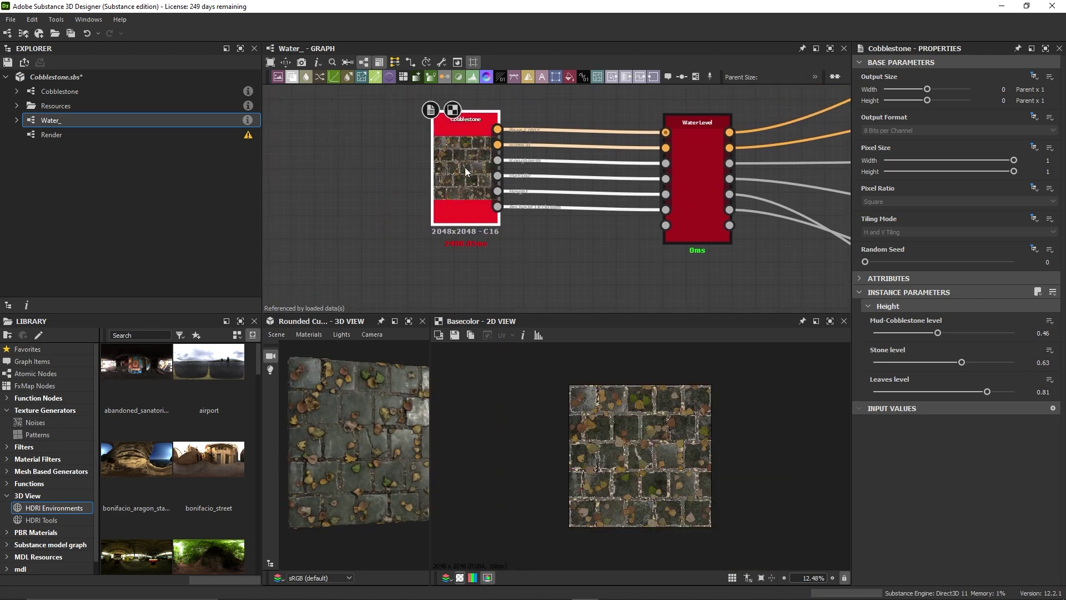
pyautogui.moveTo(986, 391); pyautogui.dragTo(867, 388)
pyautogui.scroll(3, 631, 452)
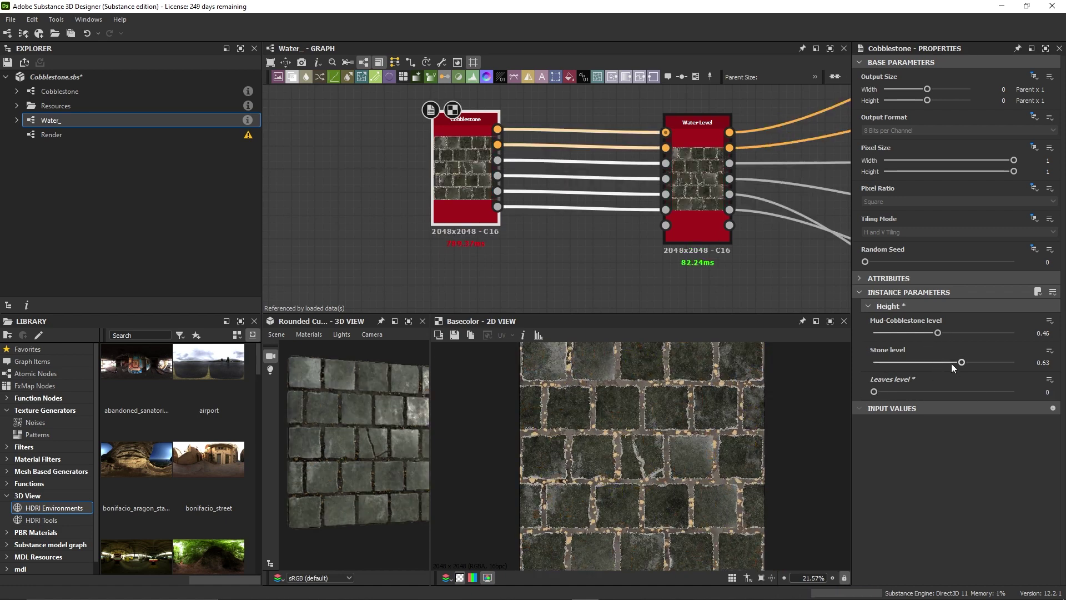
pyautogui.moveTo(937, 332); pyautogui.dragTo(910, 332)
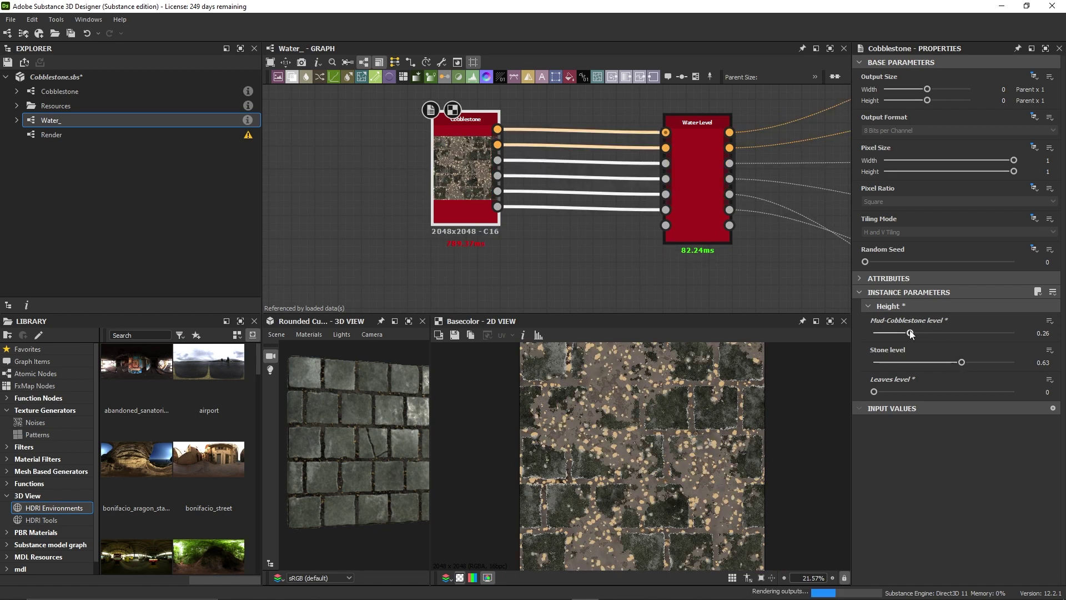
pyautogui.scroll(3, 324, 446)
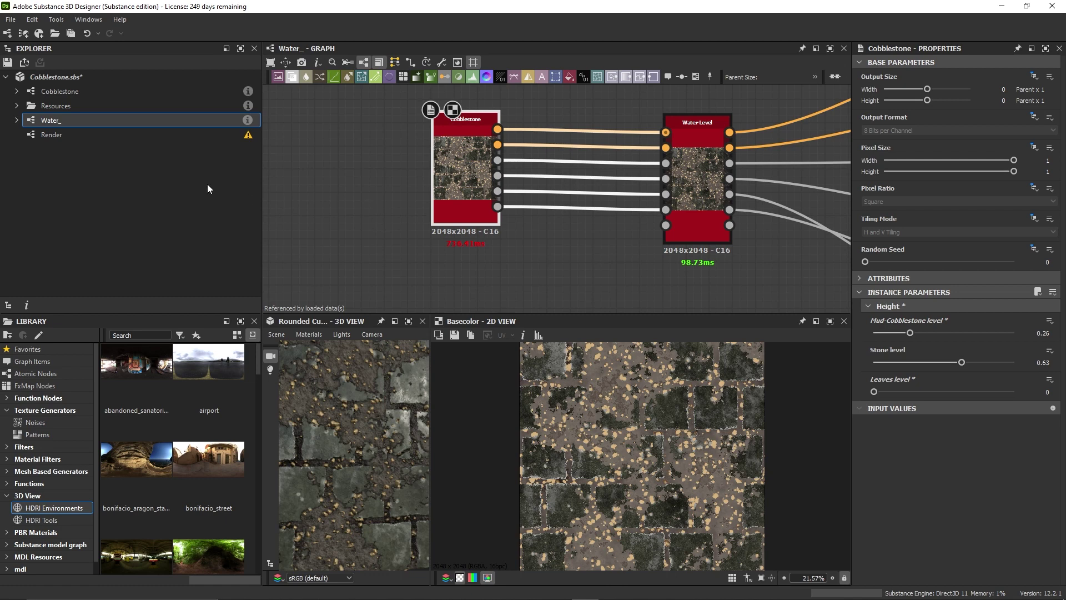
pyautogui.click(83, 133)
pyautogui.doubleClick(83, 133)
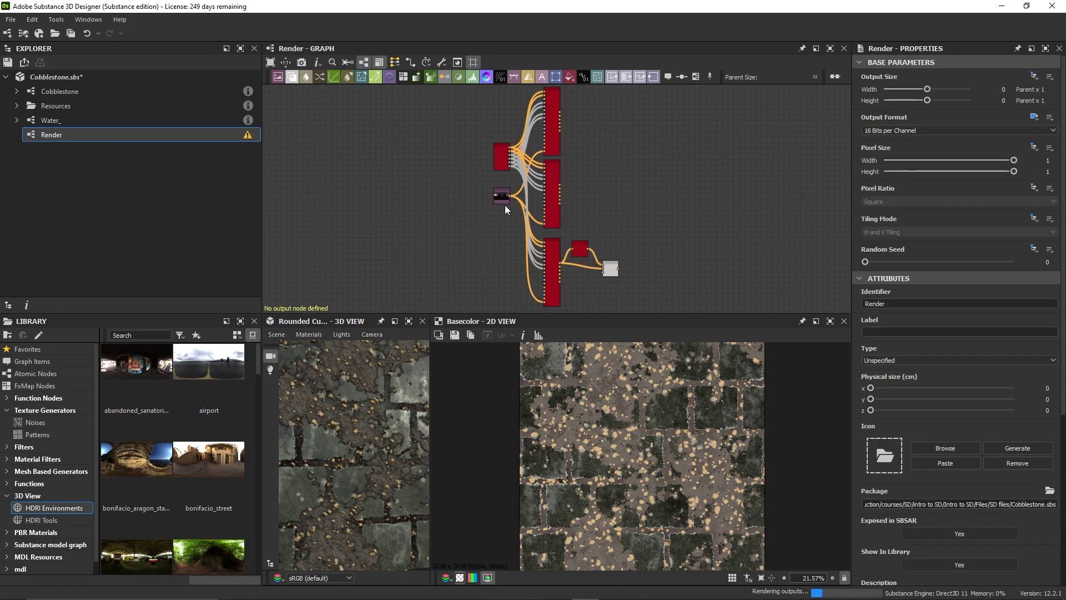
# Show the PBR Render node's output in the 2D view.
pyautogui.scroll(5, 505, 205)
pyautogui.moveTo(506, 190); pyautogui.dragTo(359, 136, button='middle')
pyautogui.click(359, 136)
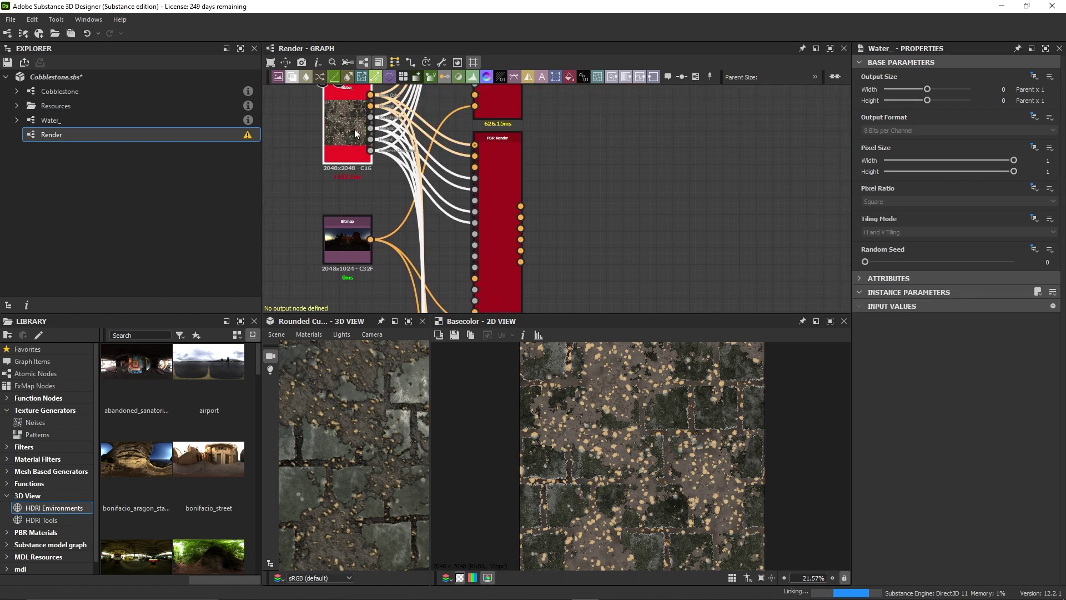
pyautogui.scroll(-3, 500, 183)
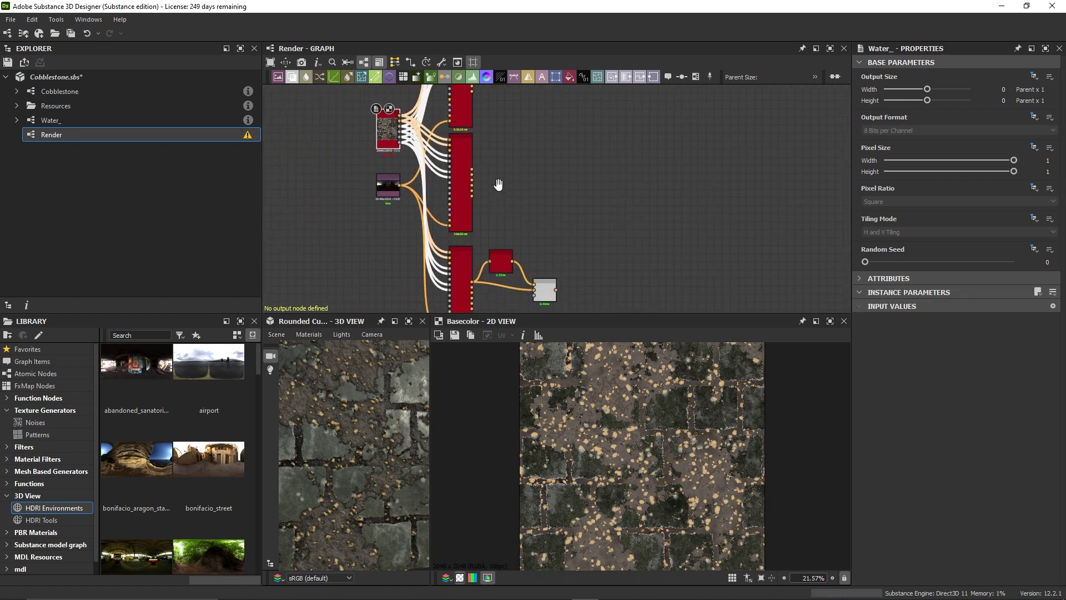
pyautogui.scroll(3, 459, 226)
pyautogui.click(454, 238)
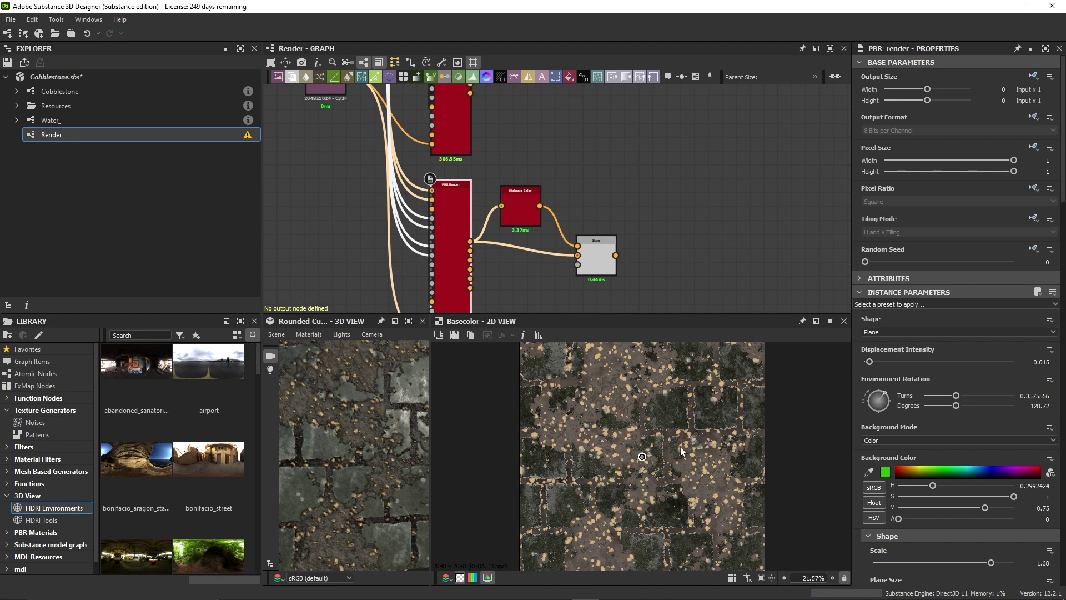
pyautogui.doubleClick(449, 255)
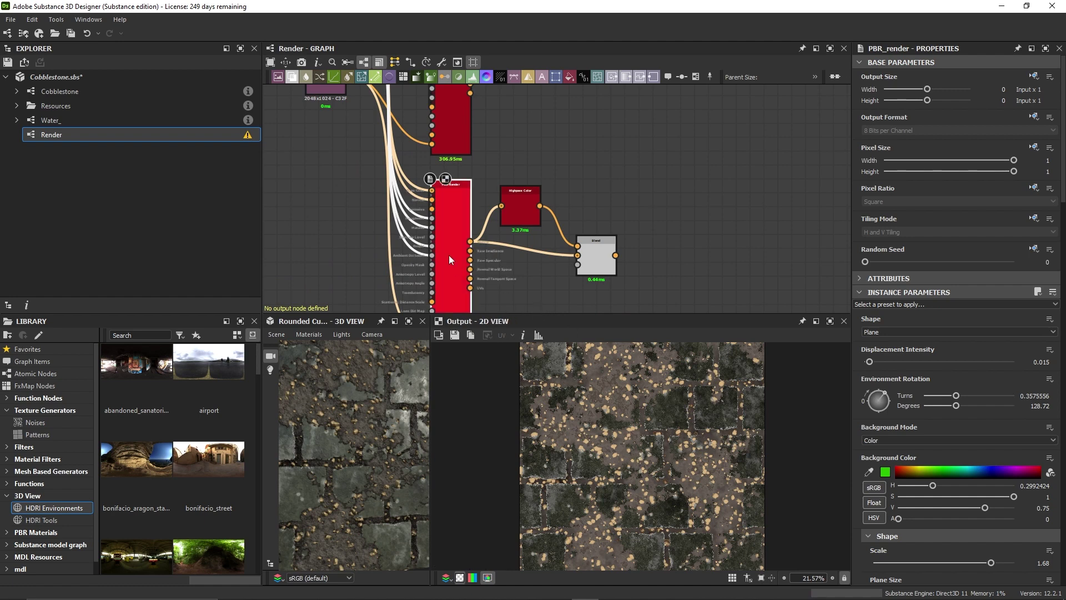
pyautogui.scroll(2, 627, 476)
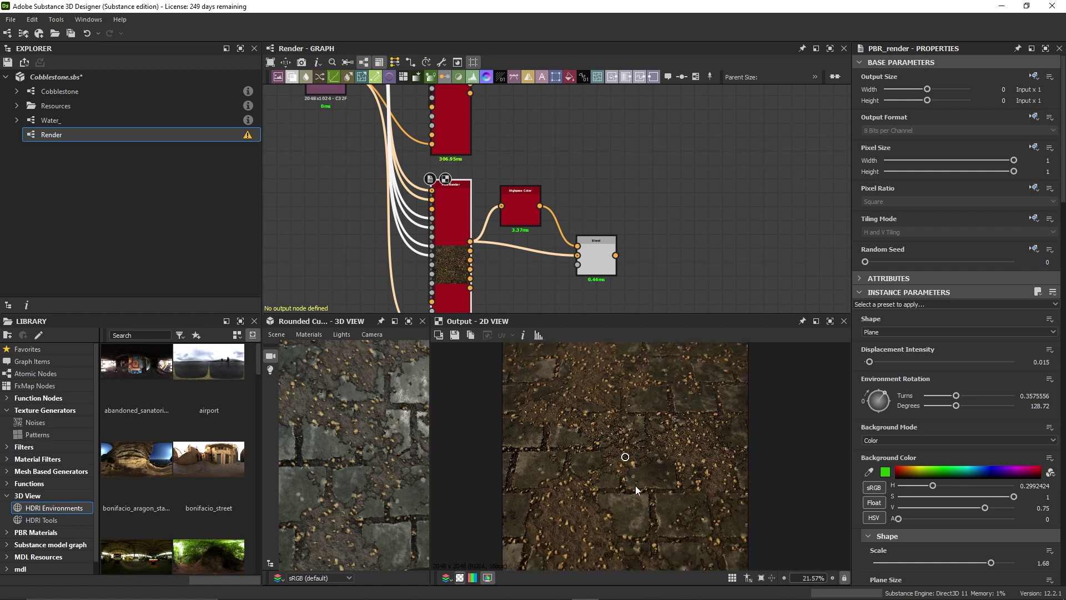
pyautogui.scroll(-1, 641, 483)
pyautogui.scroll(-2, 989, 356)
pyautogui.scroll(-2, 960, 390)
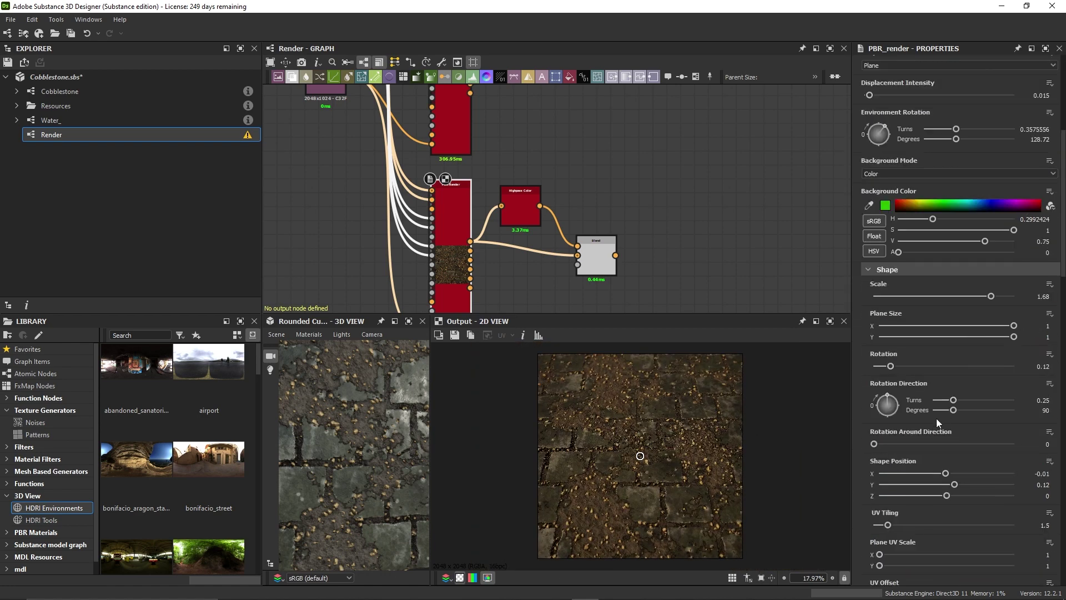
pyautogui.scroll(-2, 933, 422)
# Try a UV Tiling of 3, then settle the plane's UV Tiling at 2.
pyautogui.doubleClick(1036, 455)
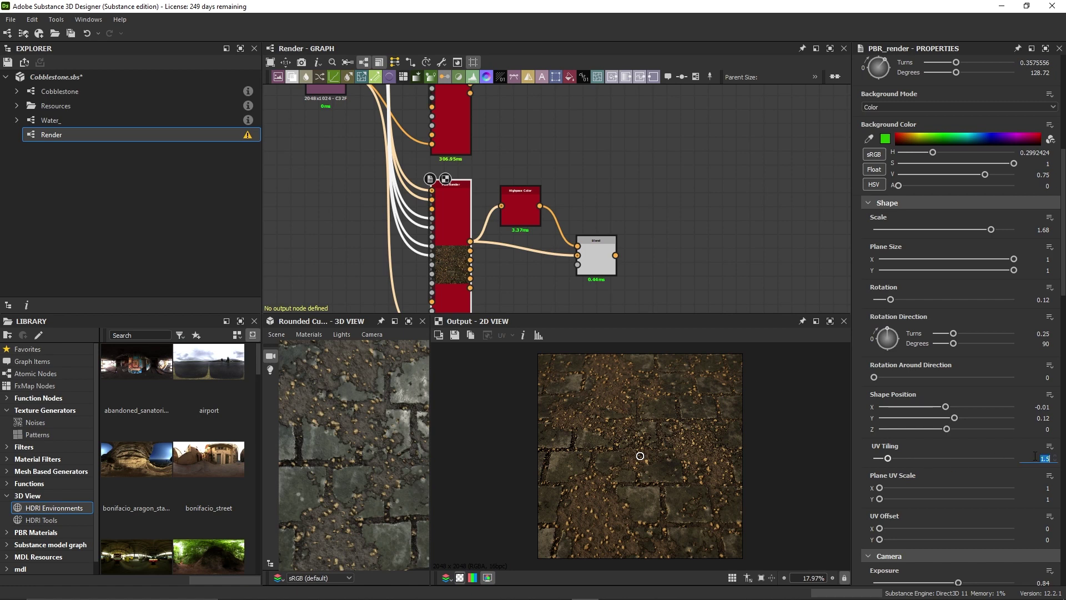
pyautogui.write('3')
pyautogui.press('Return')
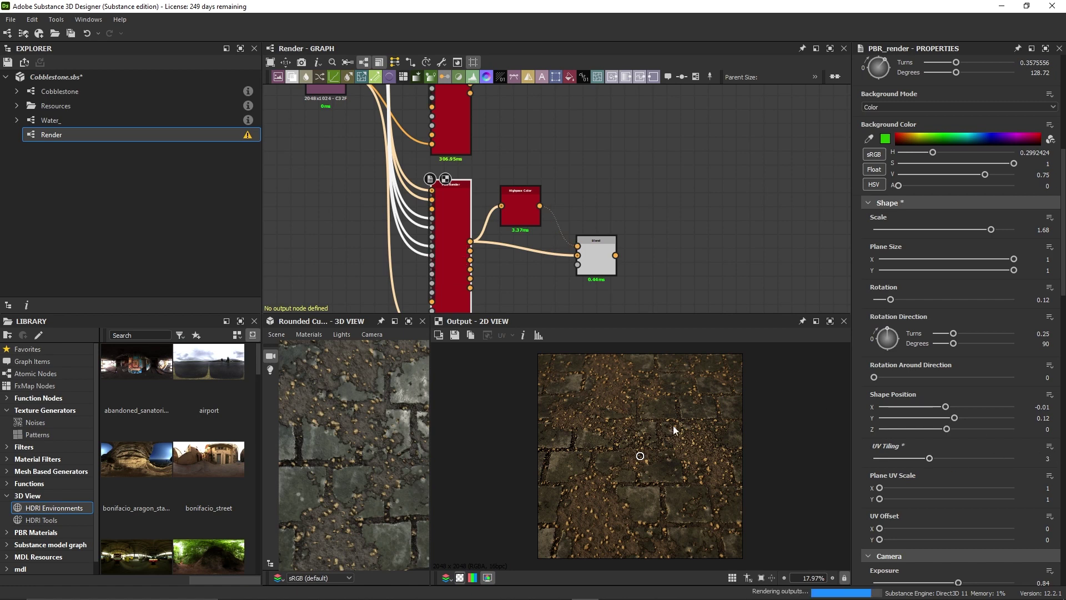
pyautogui.scroll(1, 657, 462)
pyautogui.doubleClick(1040, 455)
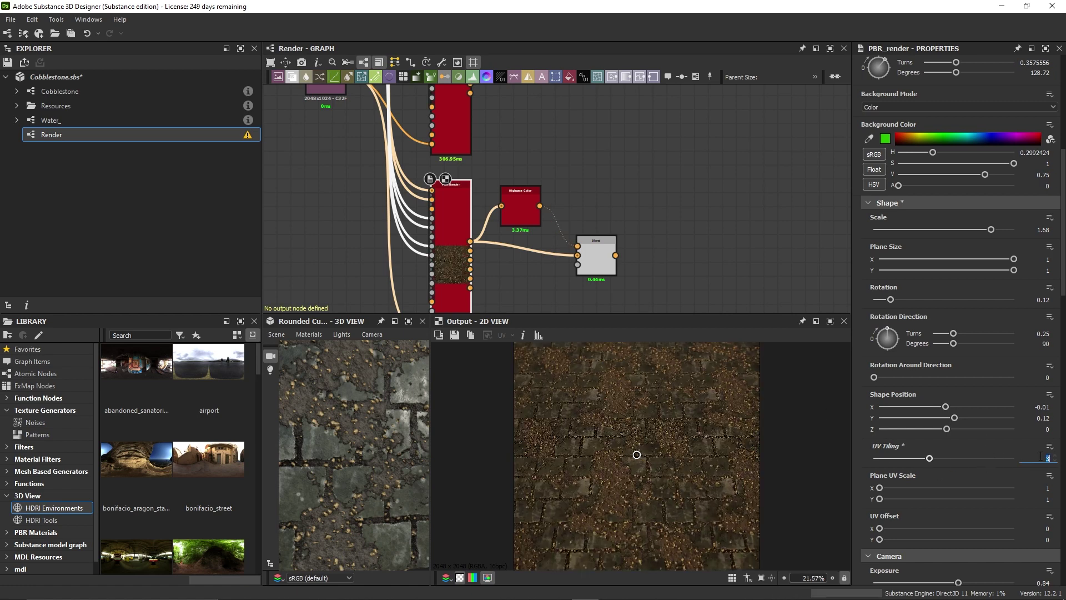
pyautogui.write('2')
pyautogui.press('Return')
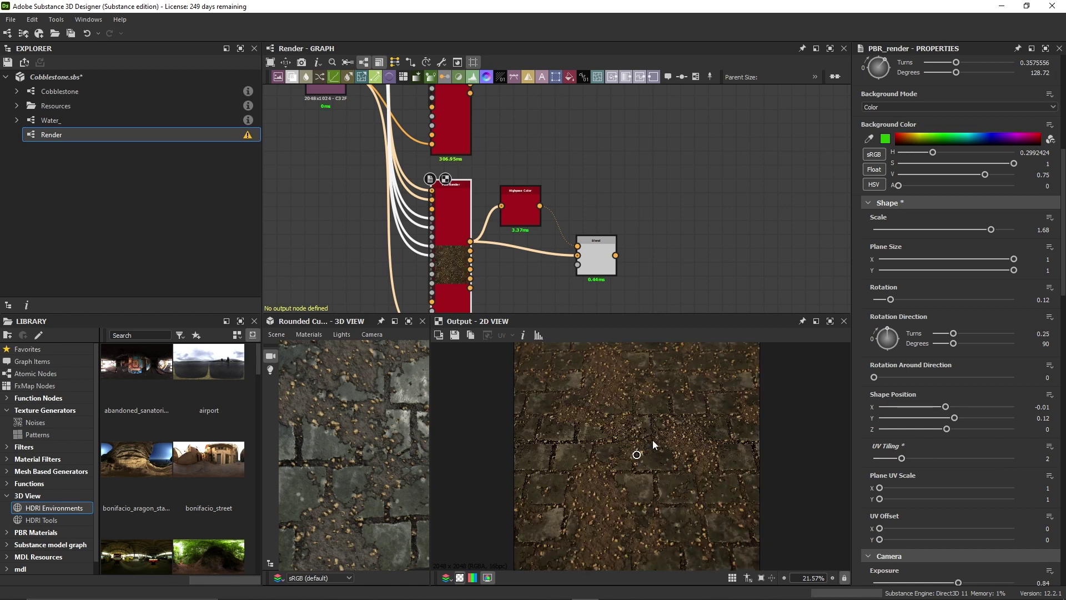
pyautogui.scroll(1, 645, 449)
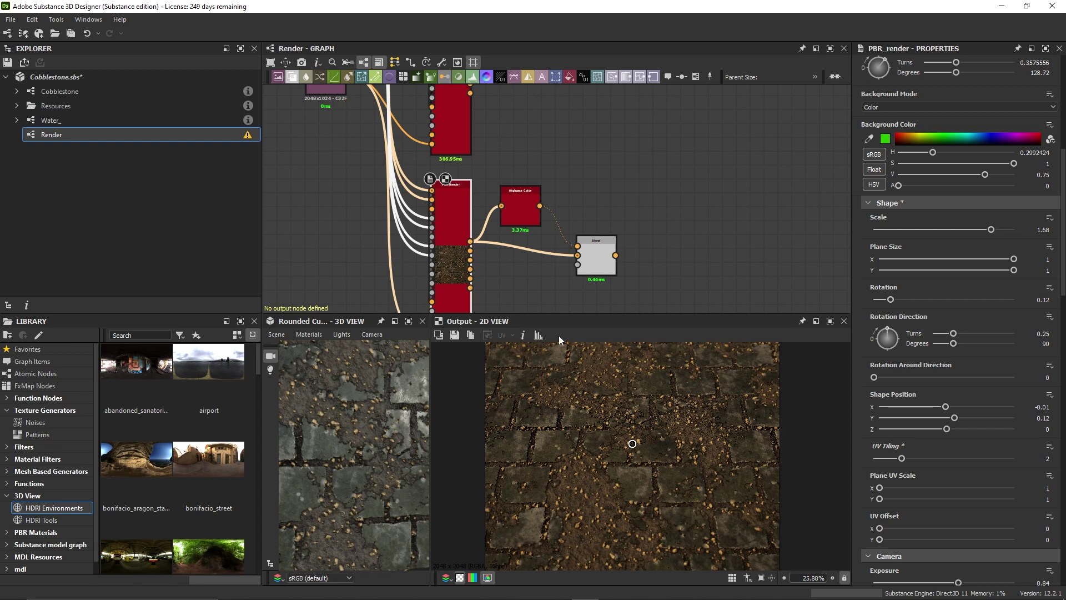
pyautogui.scroll(-3, 185, 465)
pyautogui.scroll(-3, 186, 466)
pyautogui.scroll(6, 186, 466)
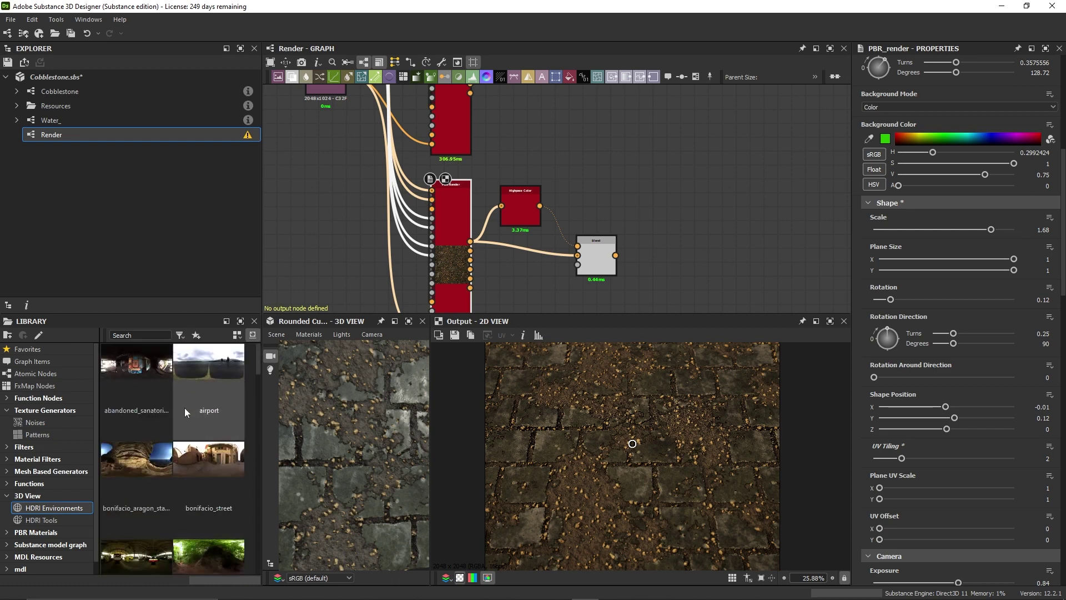
pyautogui.scroll(-3, 654, 452)
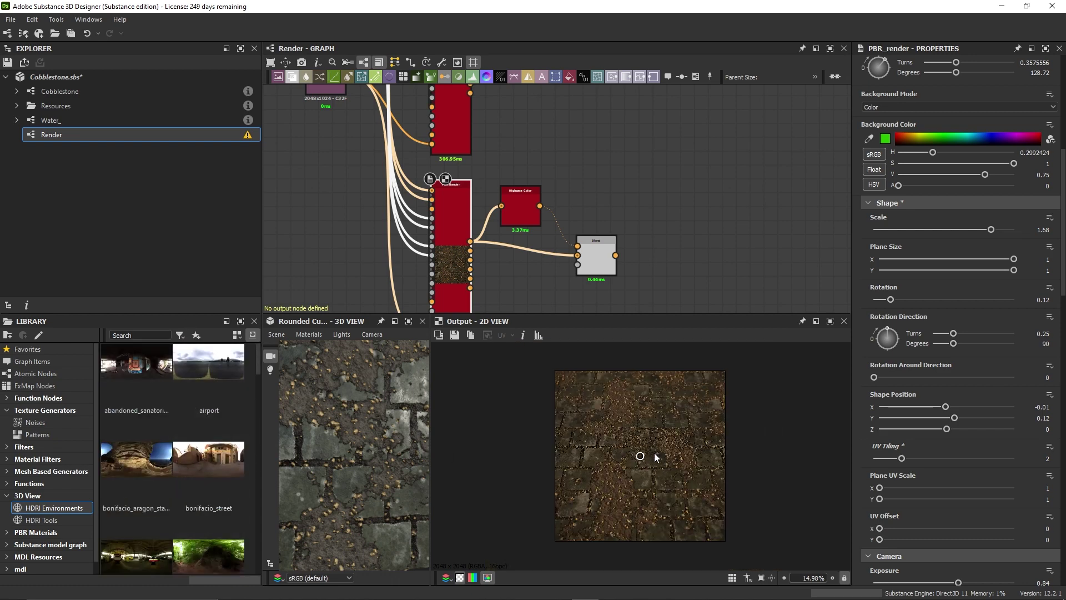
pyautogui.scroll(3, 619, 480)
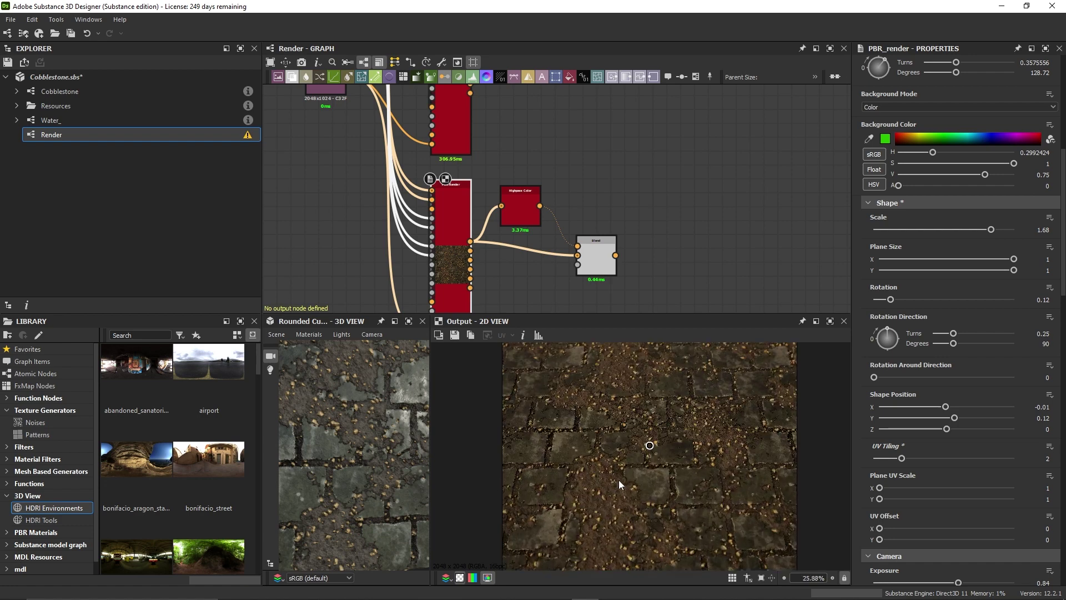